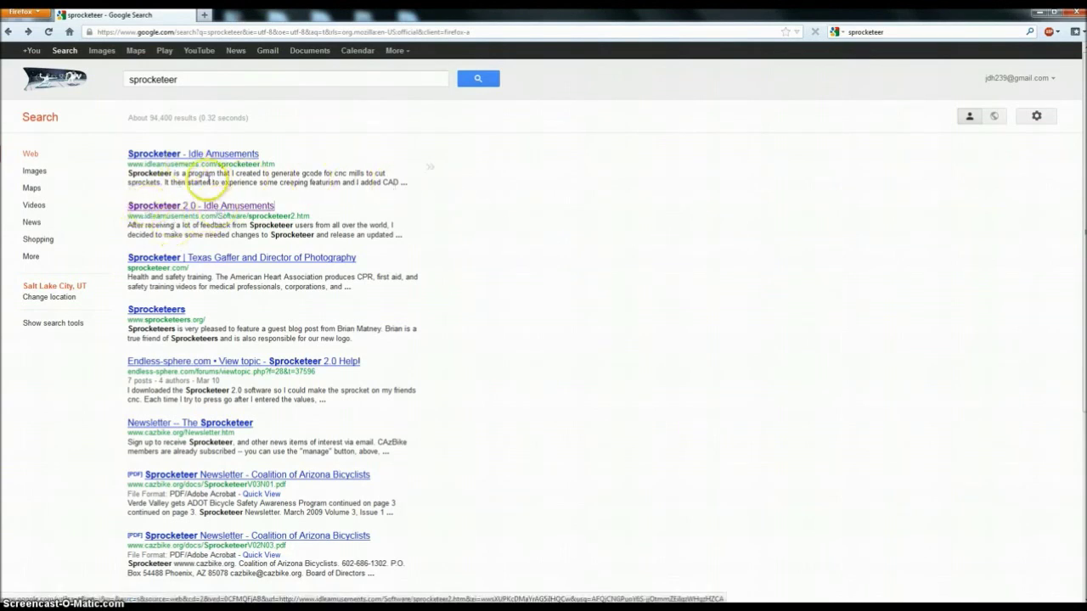
# Open the Sprocketeer 2.0 page from the search results and examine its features, download link and instructions.
pyautogui.click(196, 79)
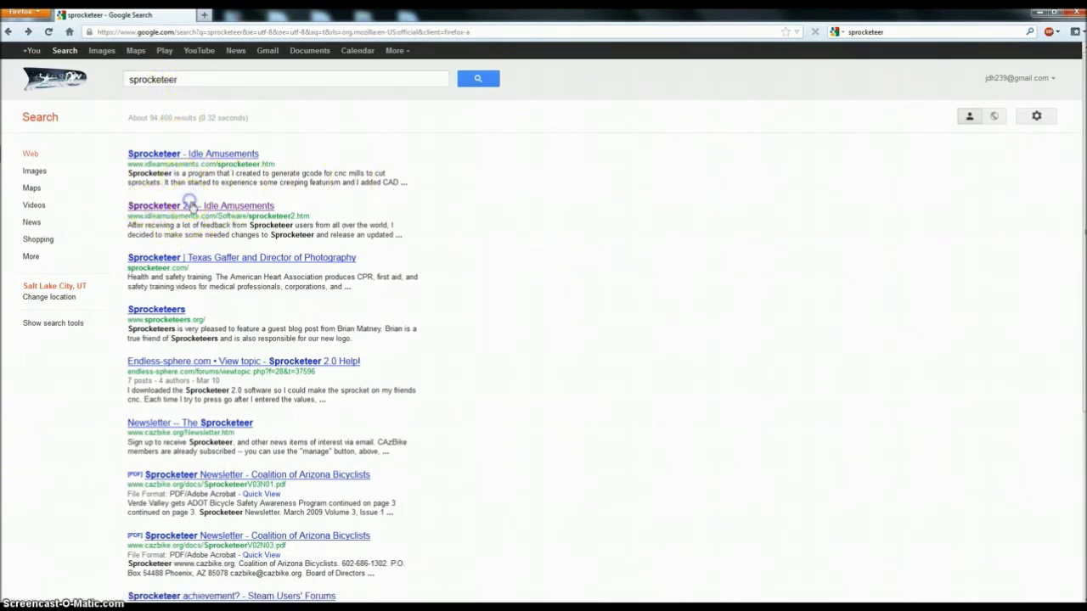
pyautogui.click(190, 205)
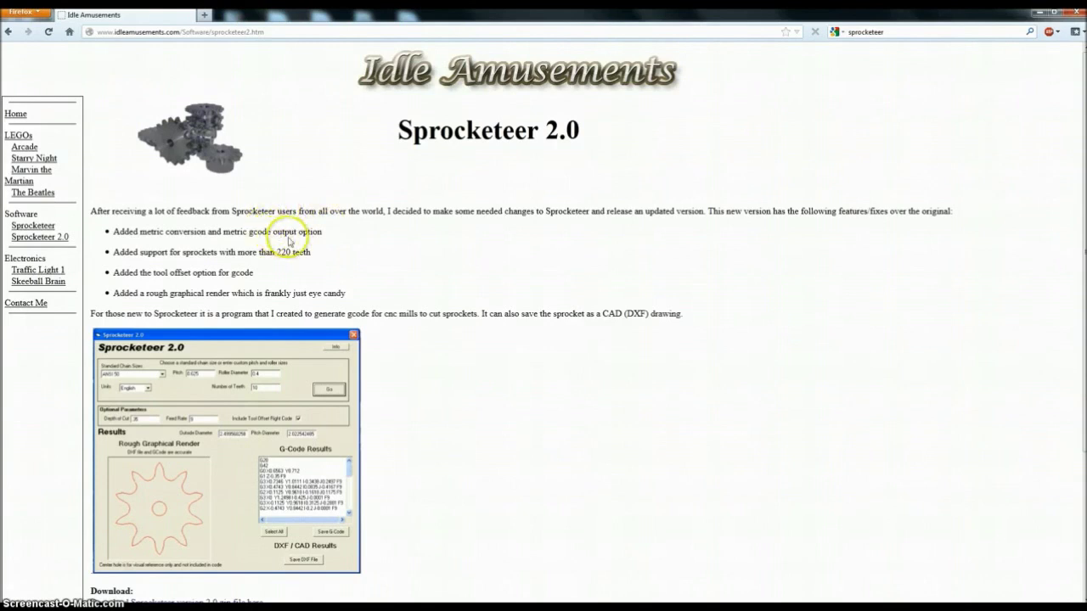
pyautogui.scroll(-2, 293, 242)
pyautogui.scroll(-4, 431, 260)
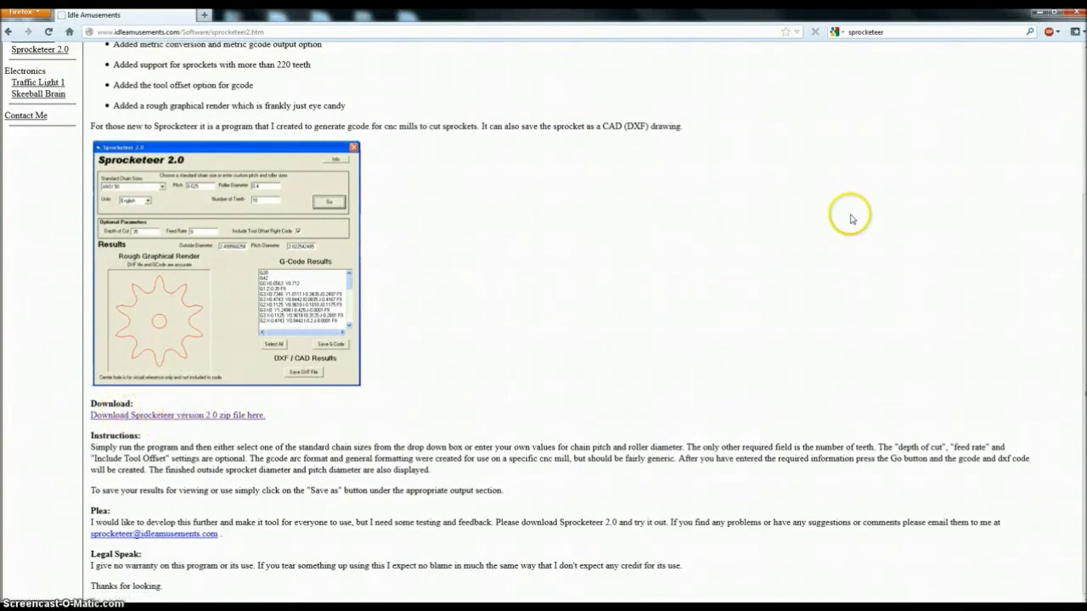
pyautogui.scroll(6, 975, 161)
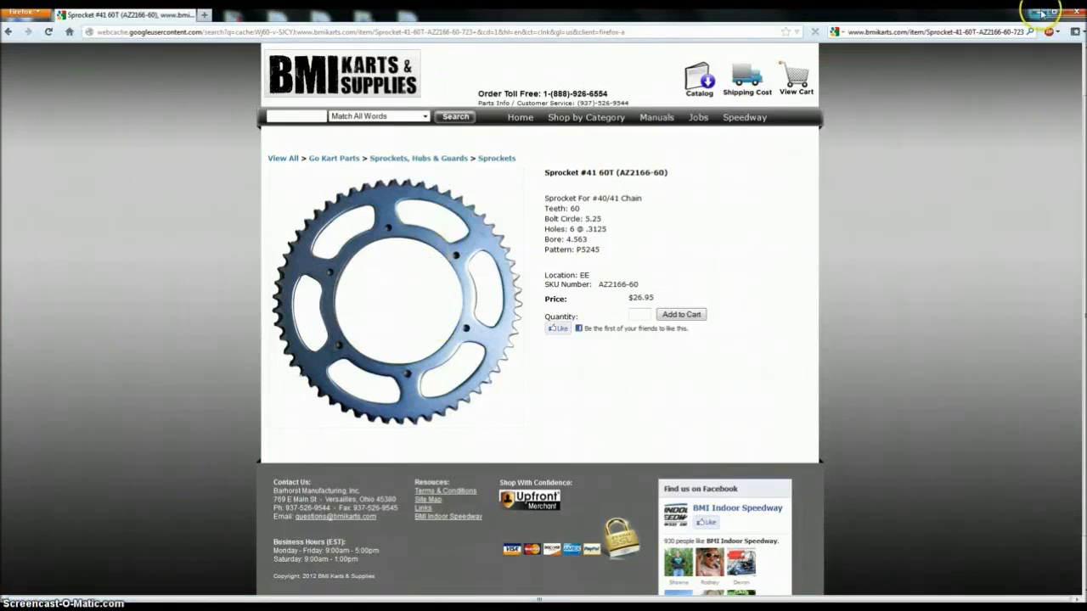
# Switch to the Sprocketeer 2.0 program and generate a 60-tooth sprocket for the ANSI 40 chain size.
pyautogui.click(1039, 11)
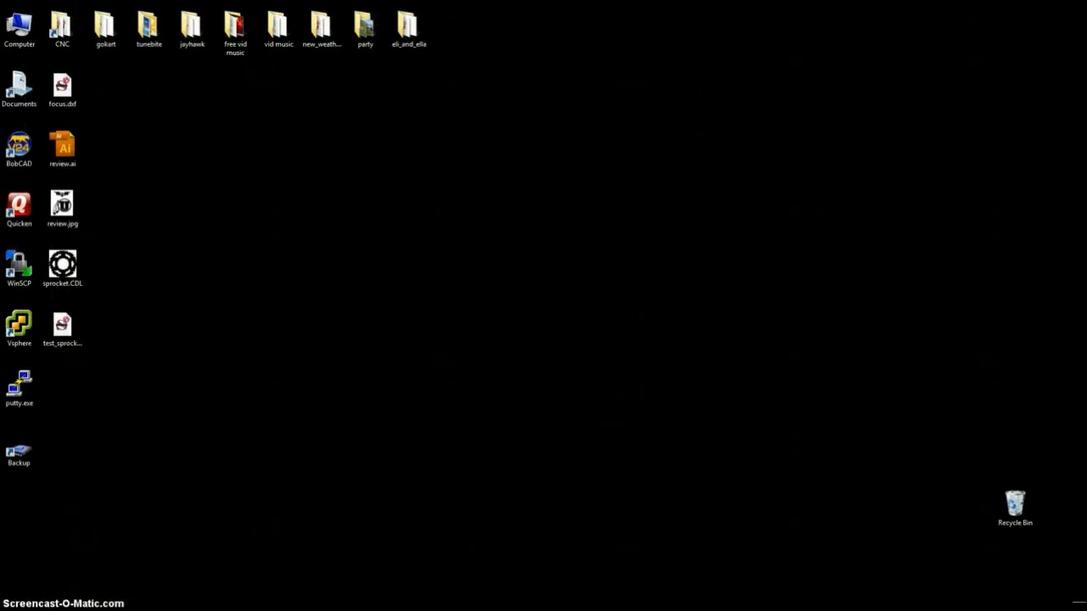
pyautogui.click(17, 601)
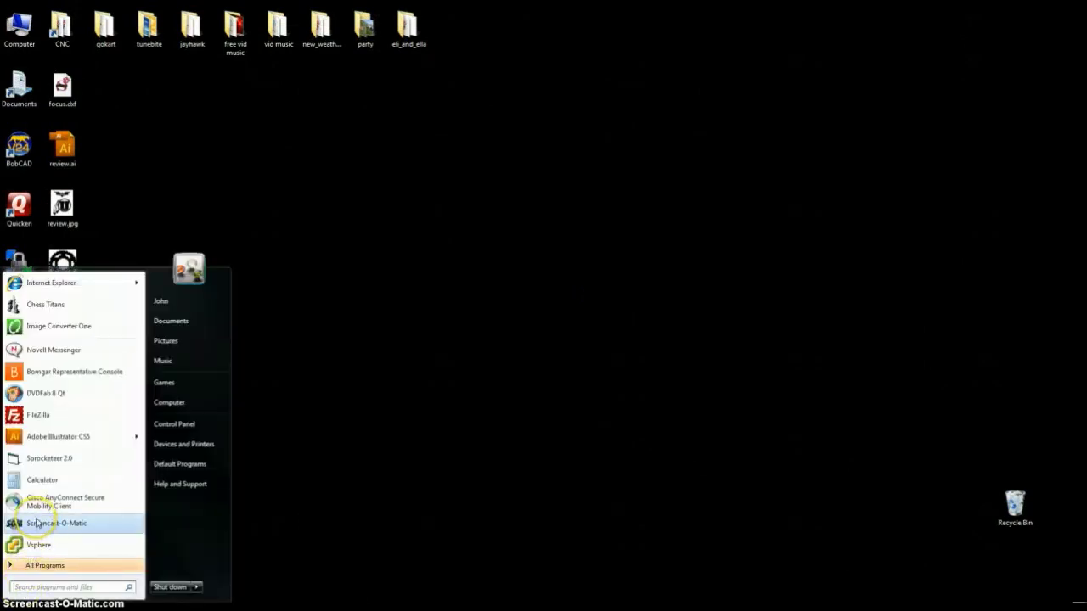
pyautogui.click(41, 460)
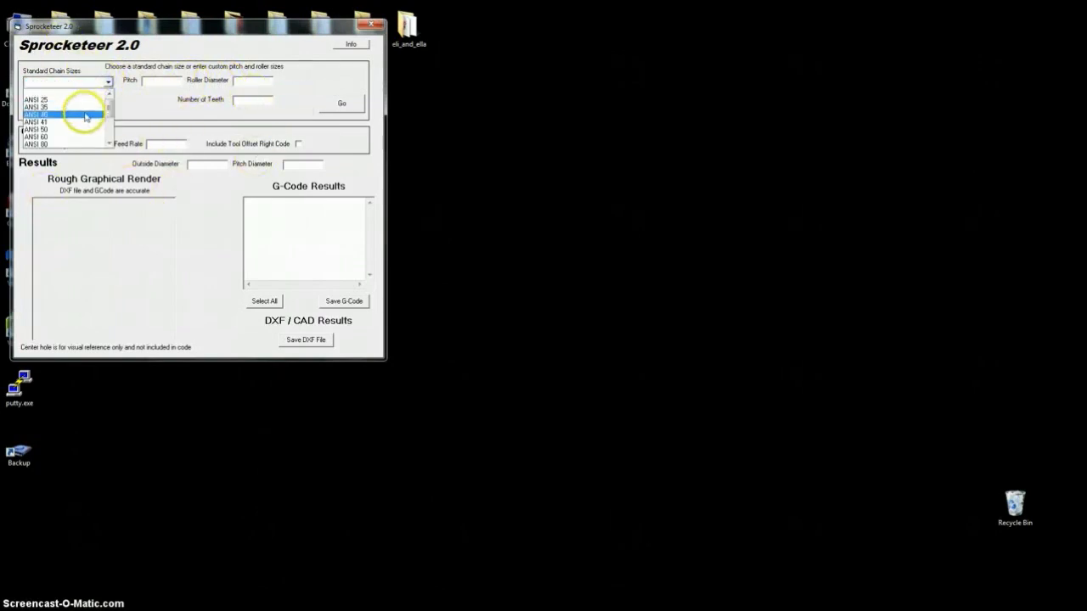
pyautogui.click(85, 114)
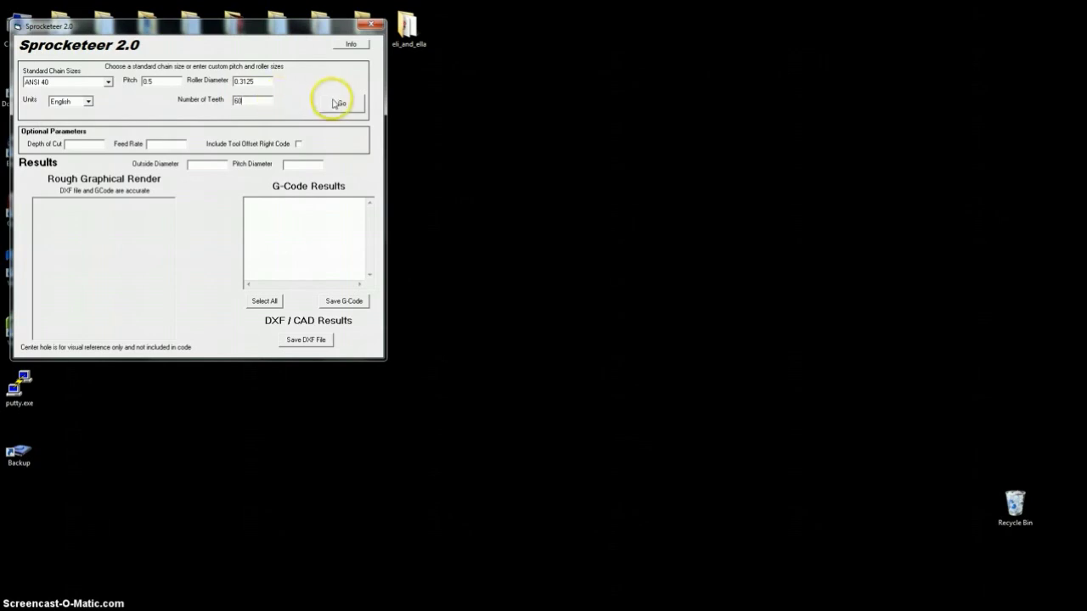
pyautogui.click(334, 103)
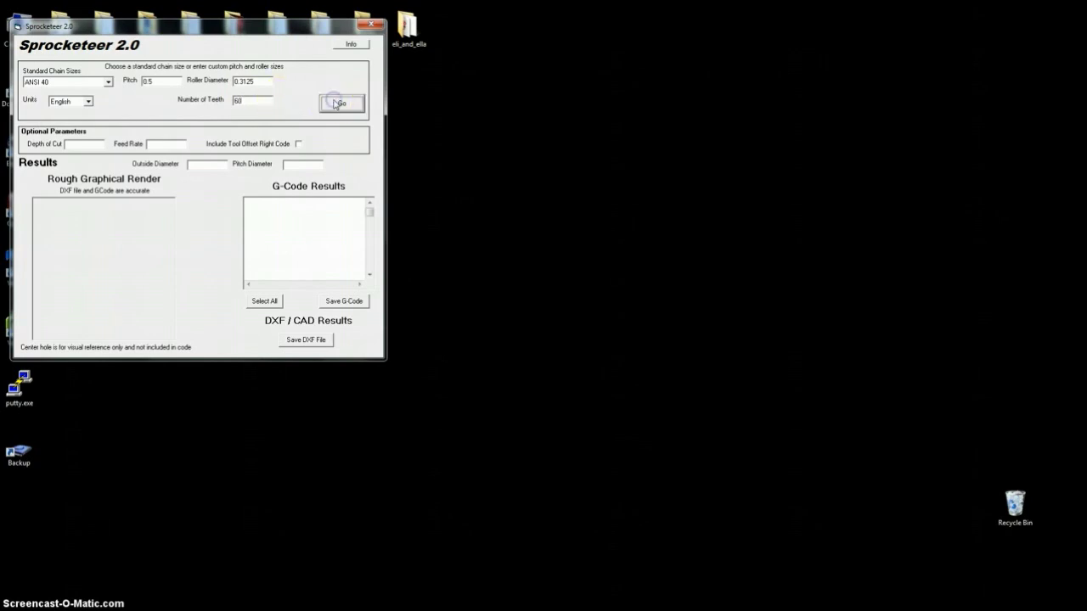
# Save the generated sprocket as a DXF file named 60_tooth on the Desktop.
pyautogui.click(303, 341)
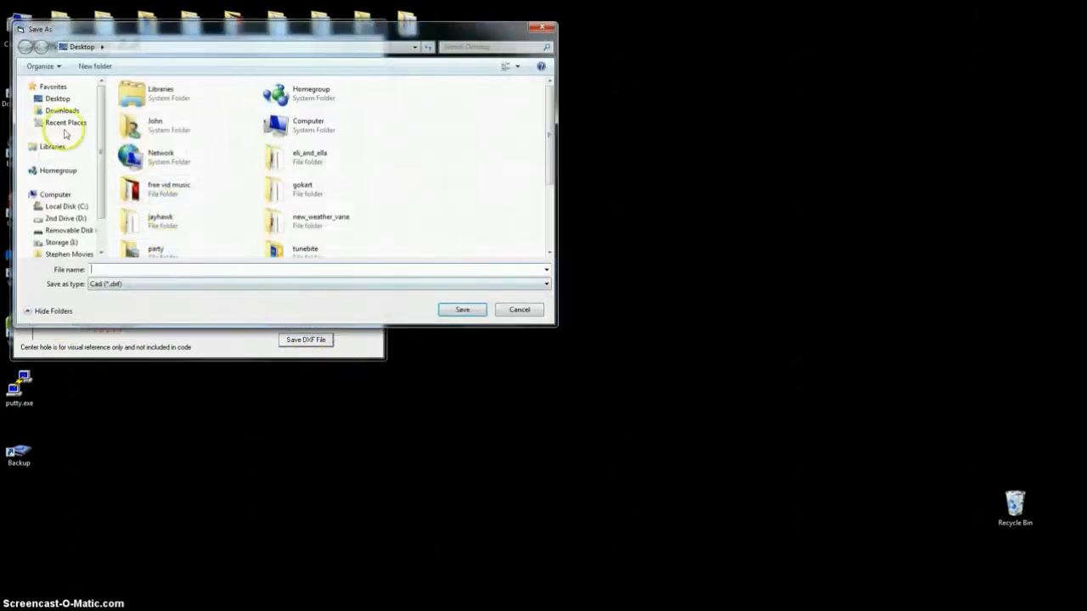
pyautogui.click(50, 99)
pyautogui.click(127, 269)
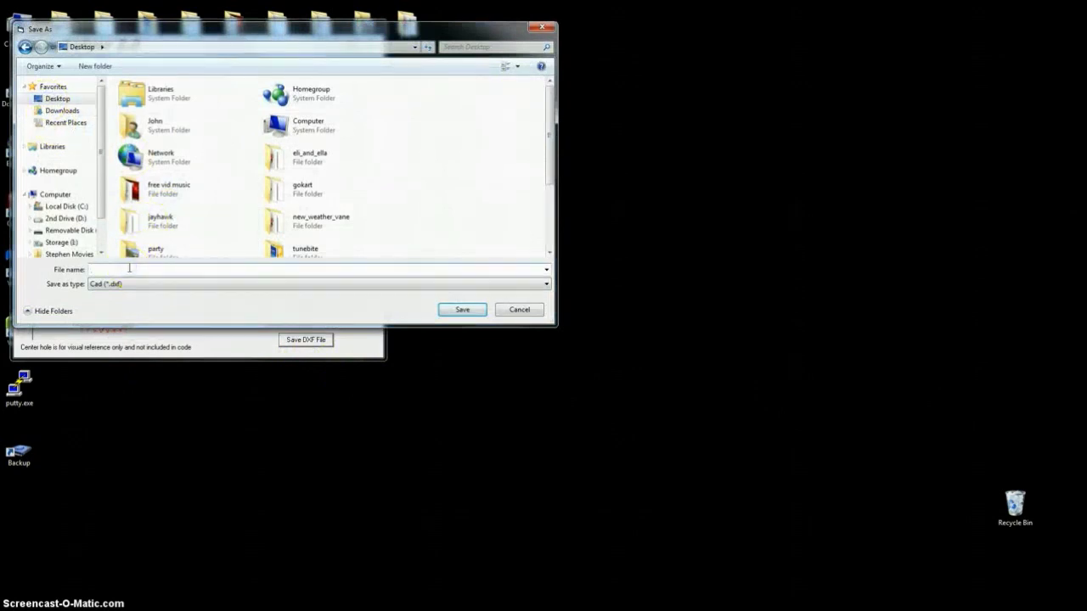
pyautogui.write('60_toot')
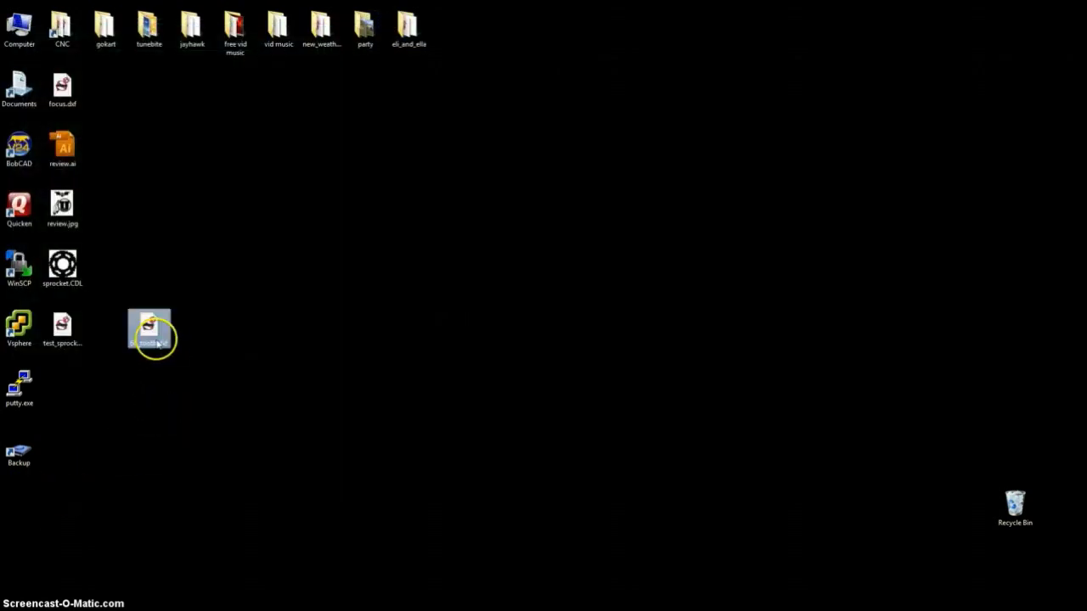
# Open the saved 60-tooth DXF in Torchmate CAD and bring the whole sprocket into view.
pyautogui.doubleClick(151, 327)
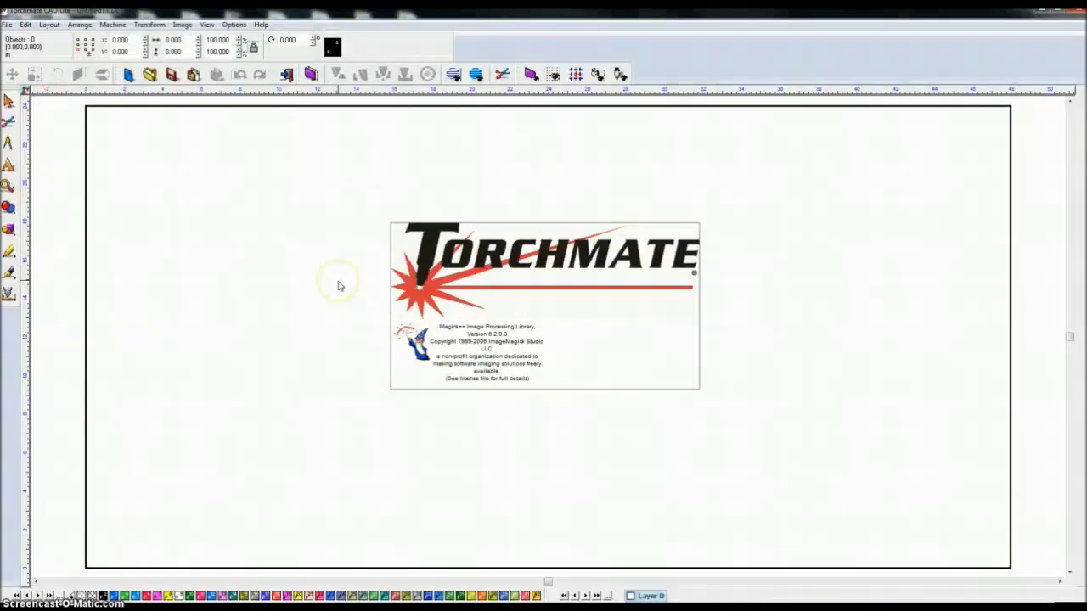
pyautogui.click(632, 397)
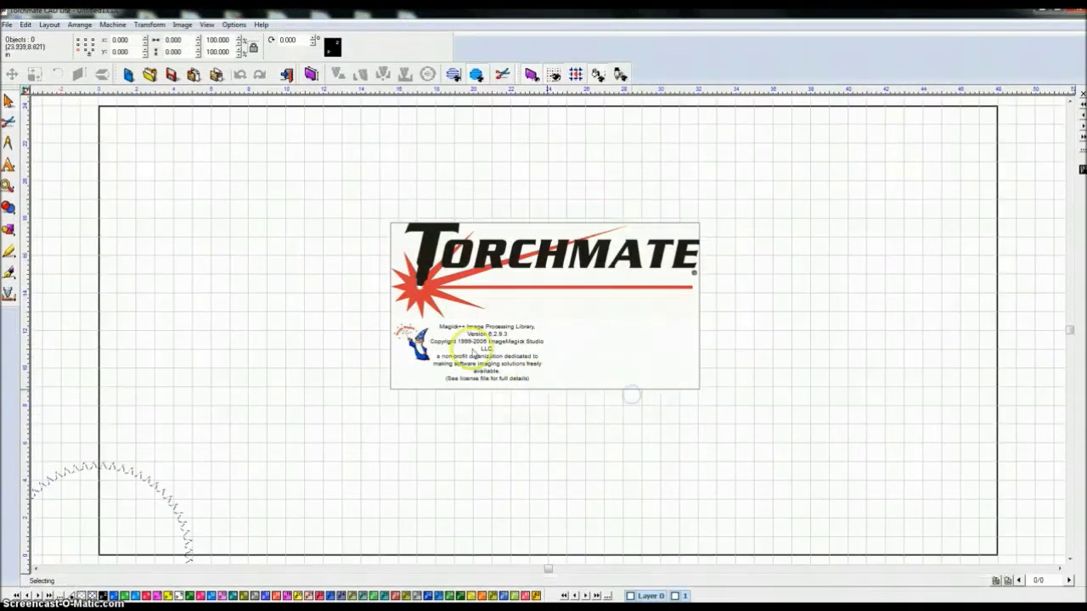
pyautogui.scroll(-3, 408, 317)
pyautogui.scroll(2, 428, 430)
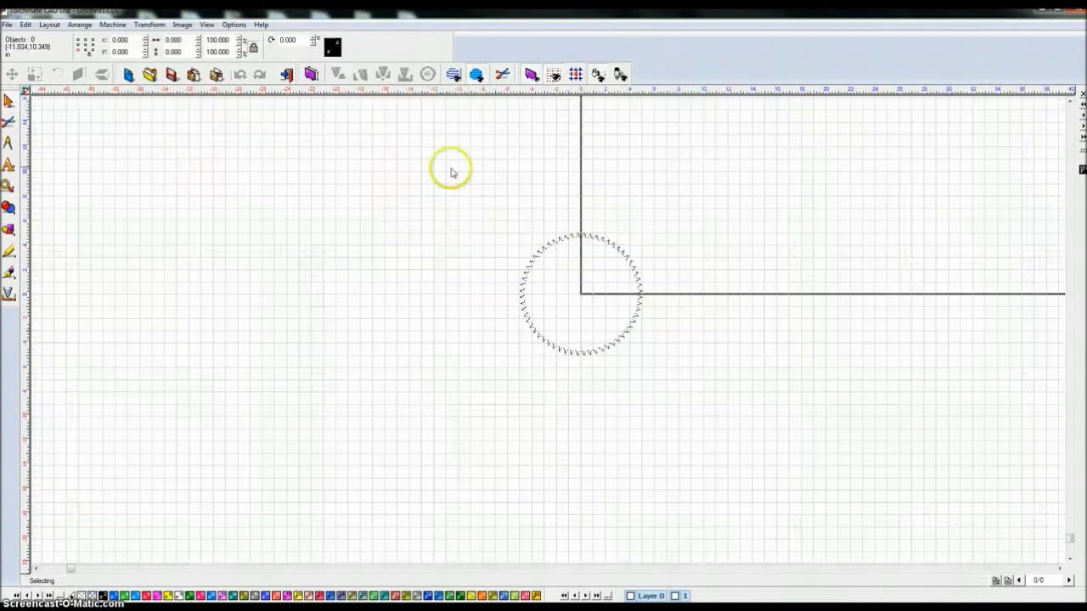
# Select all the sprocket's arc segments and join them into one closed shape with Connect Path.
pyautogui.moveTo(450, 173); pyautogui.dragTo(736, 416)
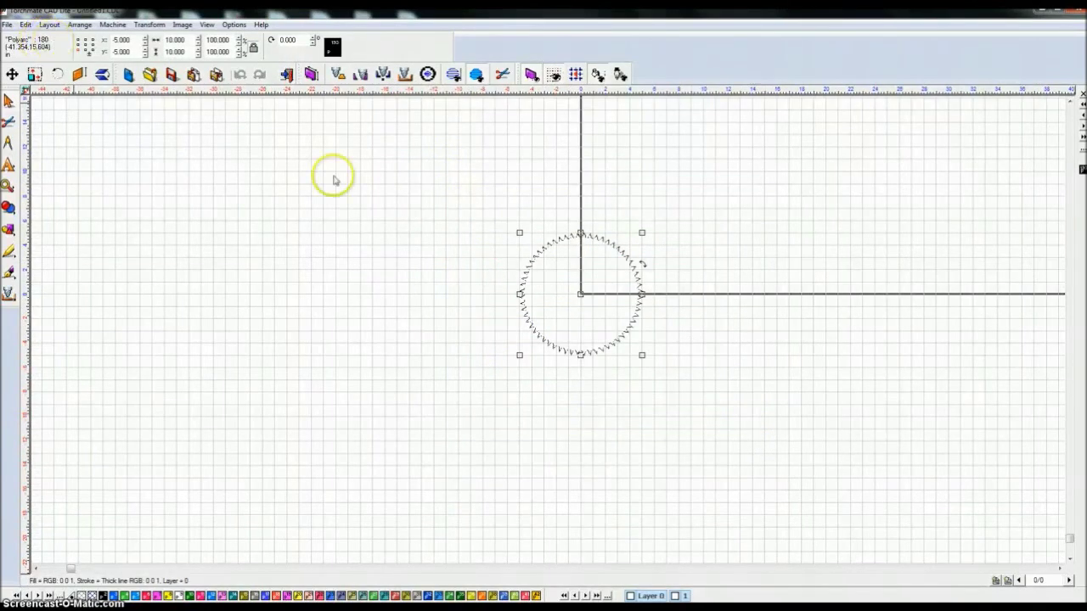
pyautogui.click(80, 26)
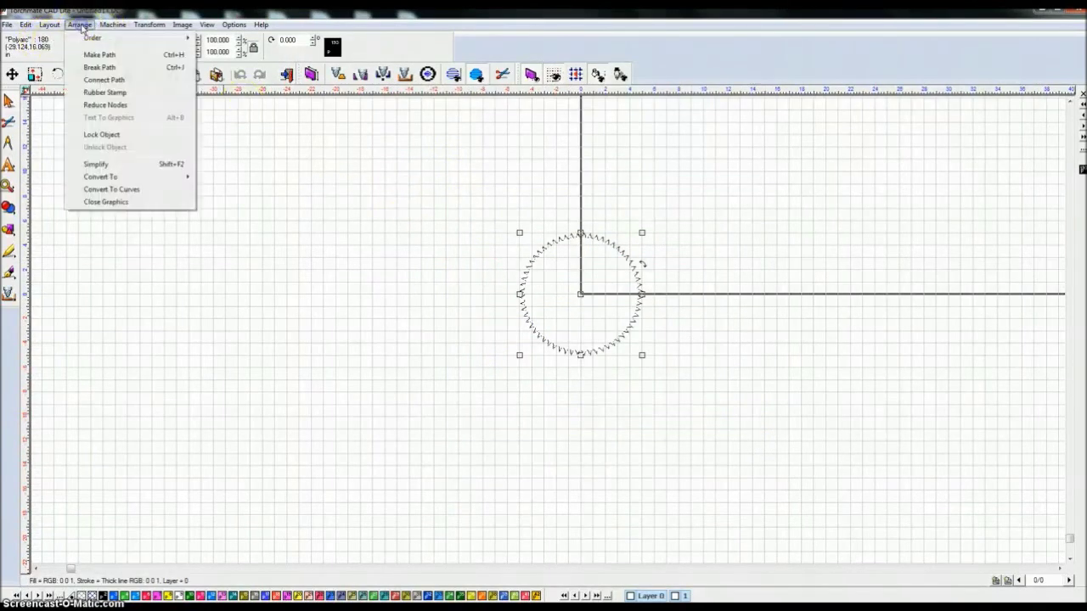
pyautogui.click(96, 81)
pyautogui.click(582, 303)
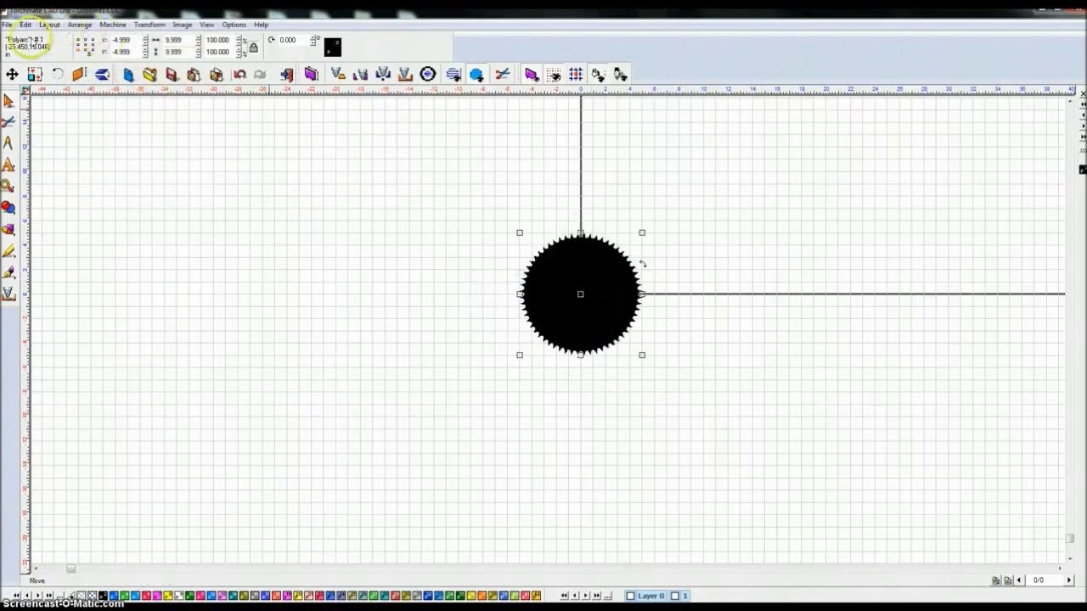
# Show the joined sprocket as an unfilled outline.
pyautogui.click(121, 52)
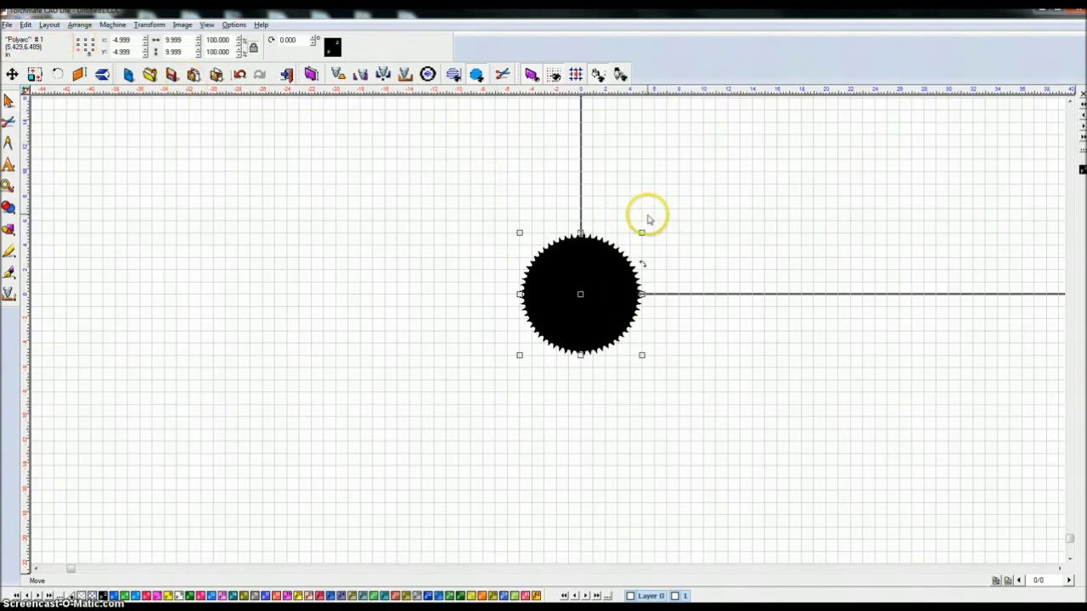
pyautogui.press('f')
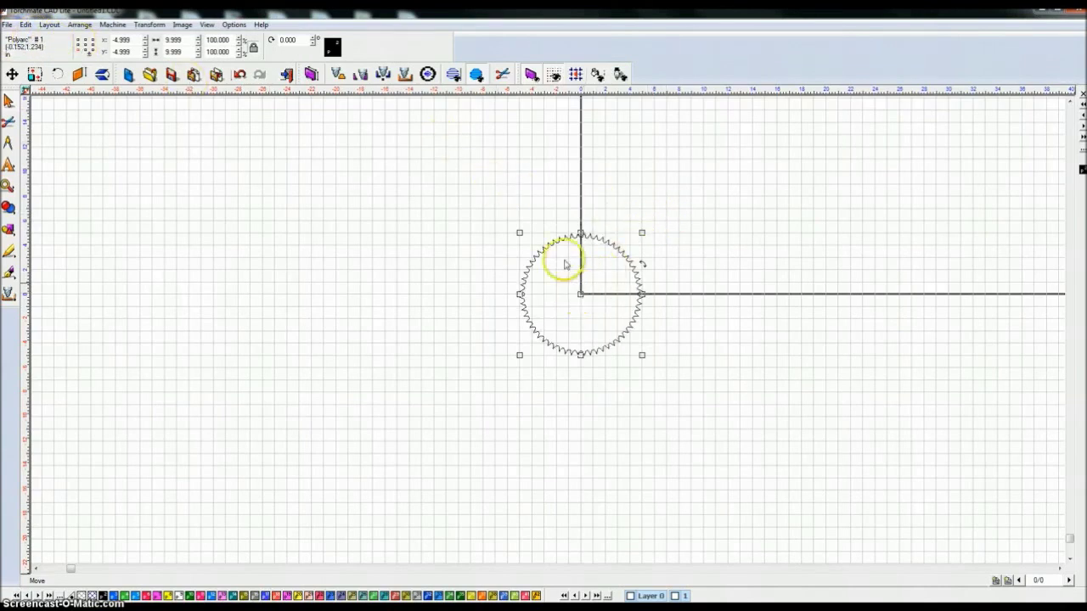
pyautogui.click(240, 75)
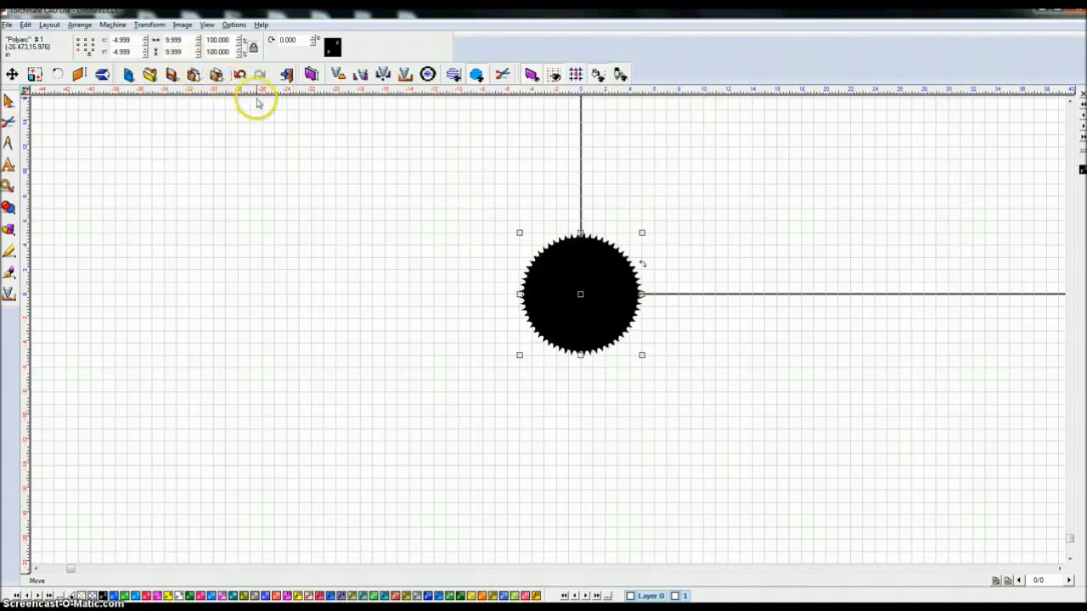
pyautogui.click(260, 75)
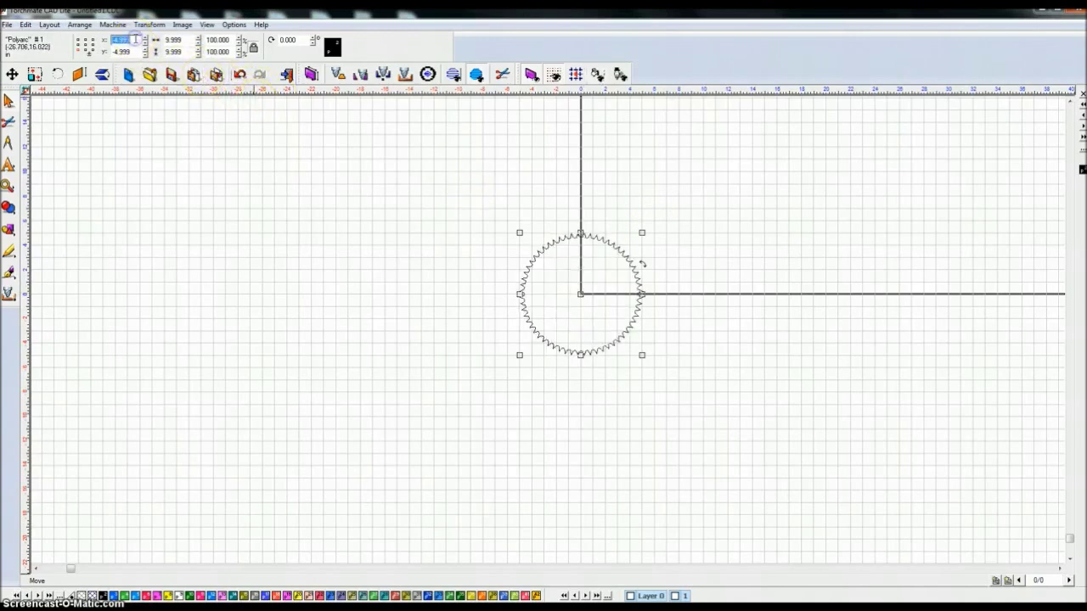
# Move the sprocket to position X 0, Y 0 so it sits inside the plate's origin corner, and deselect it.
pyautogui.click(125, 40)
pyautogui.write('0')
pyautogui.press('Tab')
pyautogui.write('0')
pyautogui.press('Return')
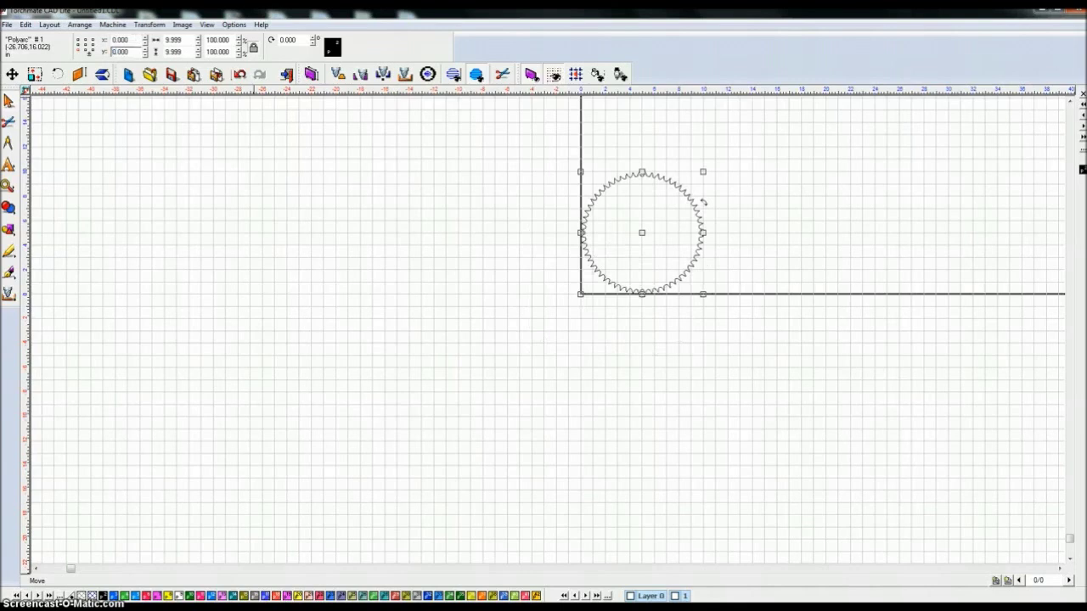
pyautogui.press('F5')
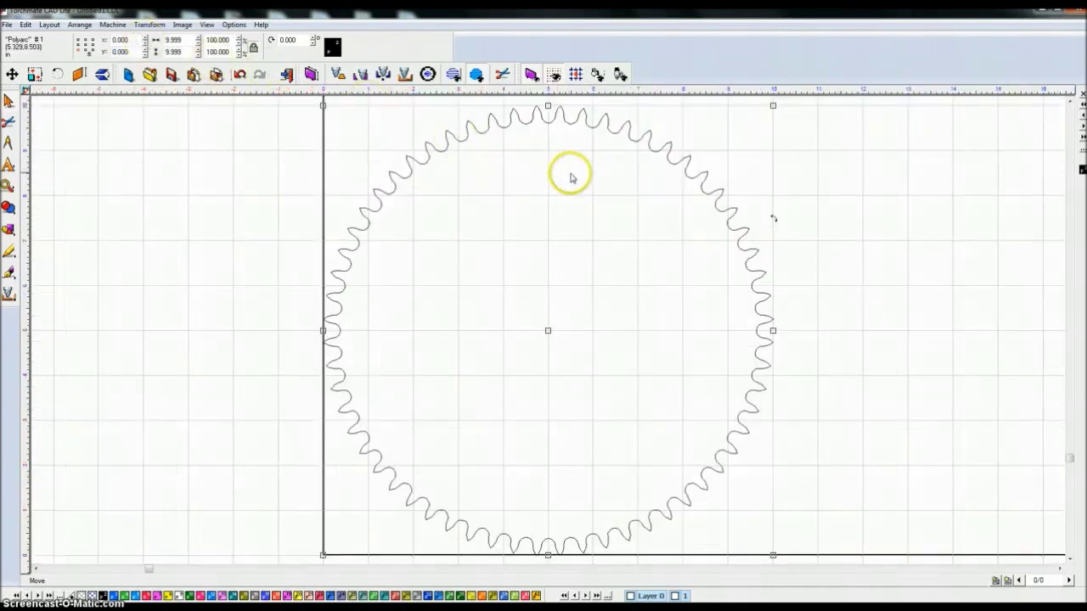
pyautogui.scroll(-1, 582, 180)
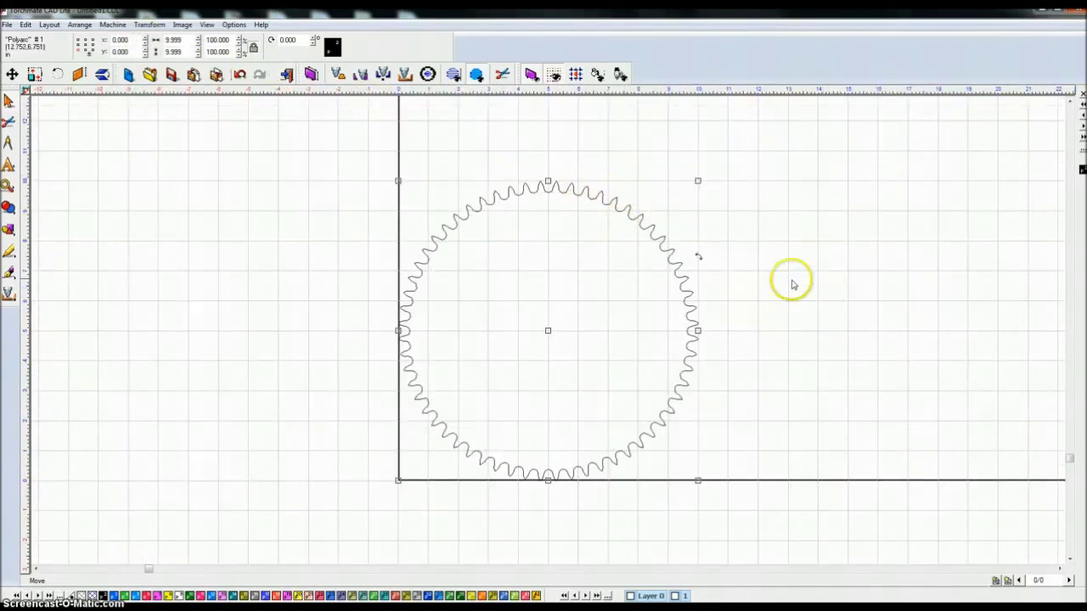
pyautogui.click(782, 219)
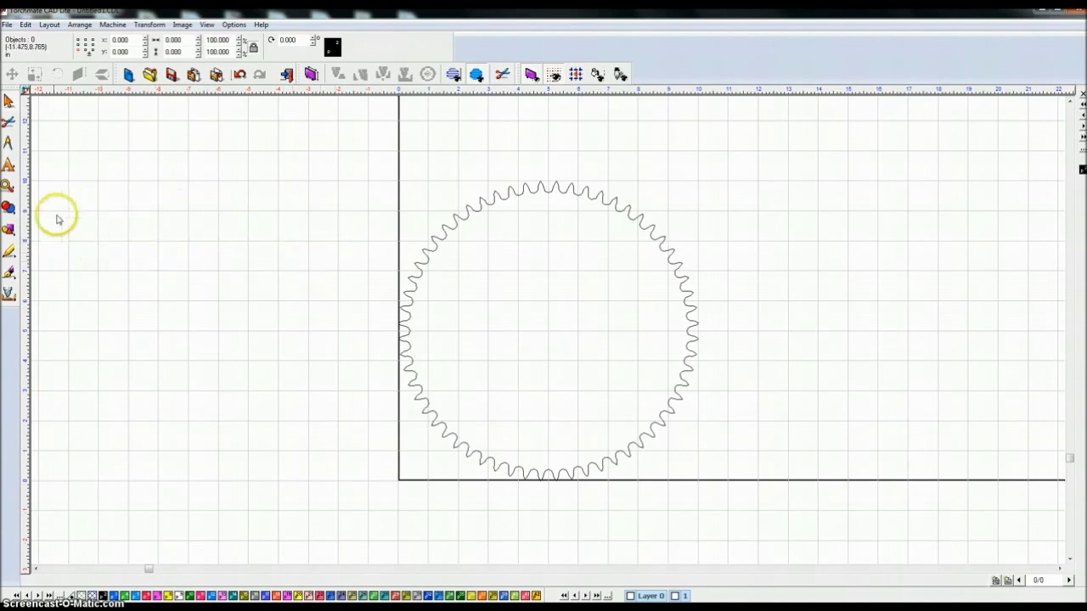
# Examine the bolt circle, hole size and bore specifications on the BMI Karts 60-tooth sprocket page in the browser.
pyautogui.moveTo(285, 601)
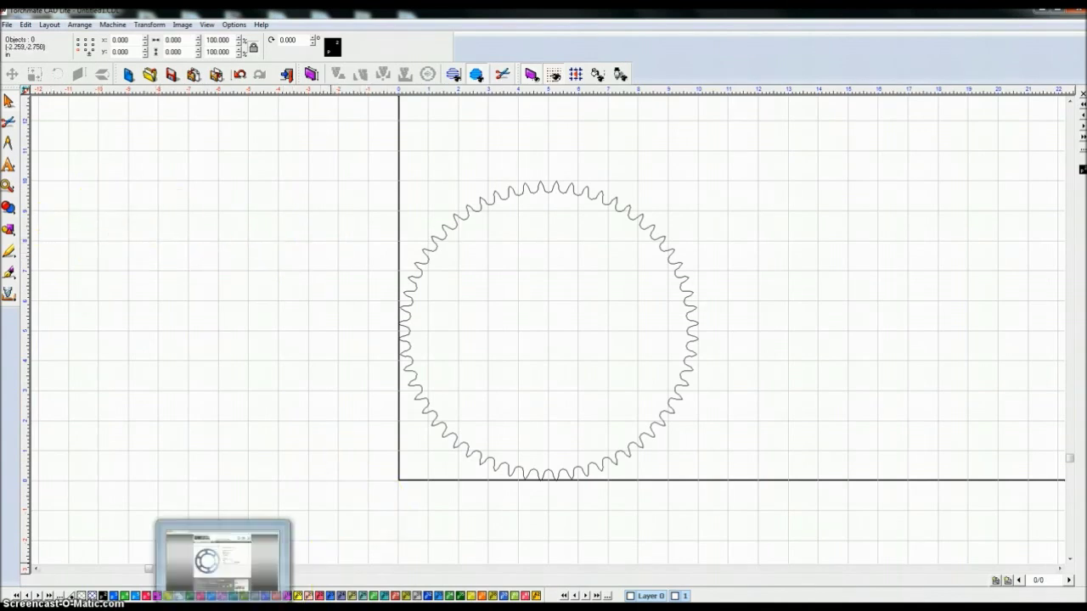
pyautogui.click(222, 559)
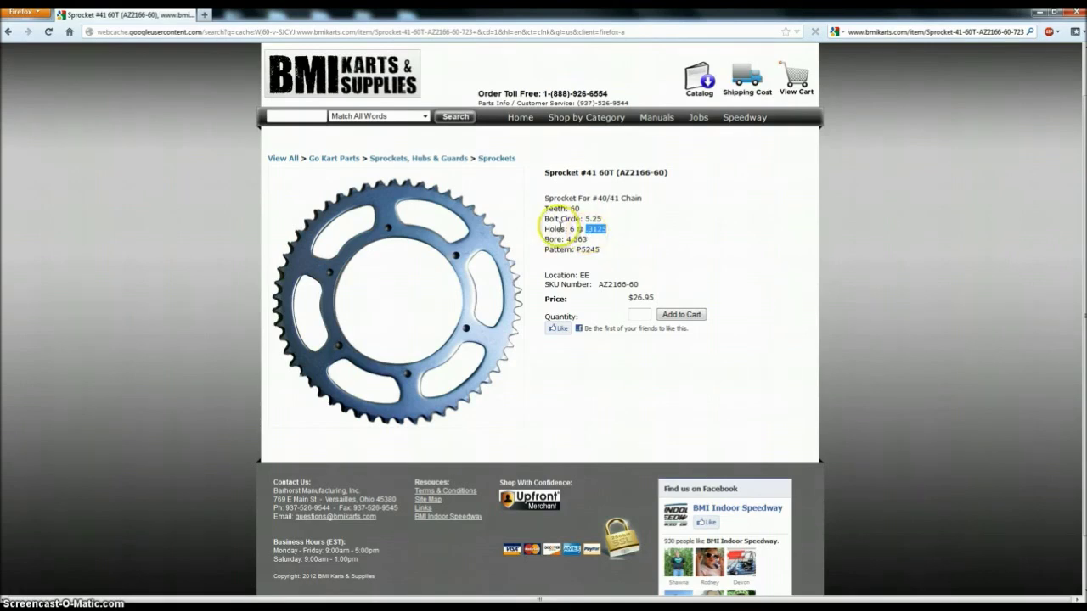
pyautogui.hotkey('alt', 'Tab')
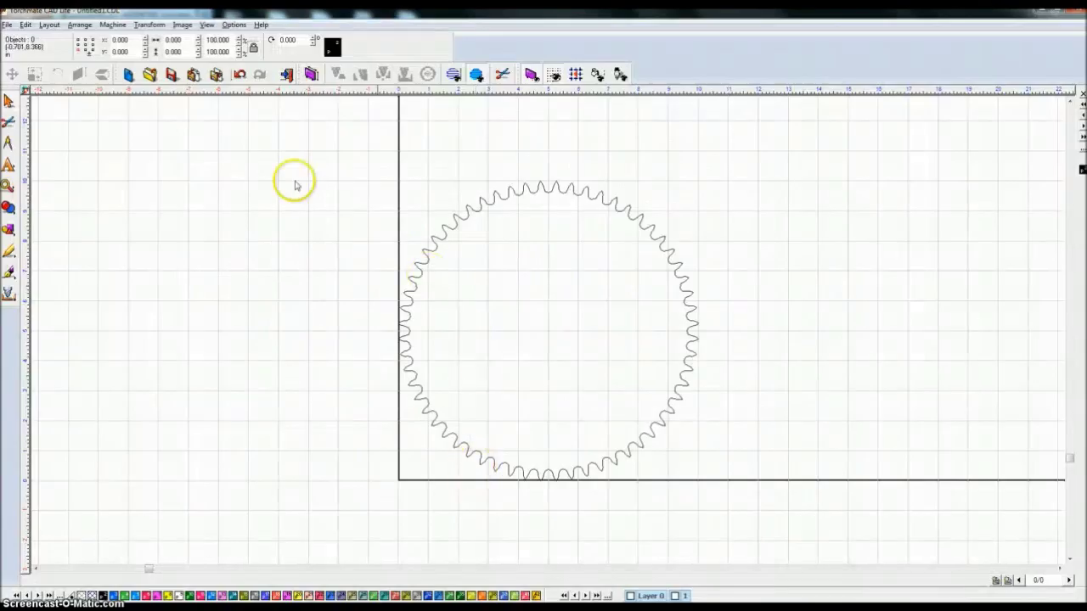
# In Torchmate CAD, draw a bolt-hole circle outside the plate beside the sprocket and set its radius to .3125/2 inches.
pyautogui.click(10, 210)
pyautogui.click(10, 229)
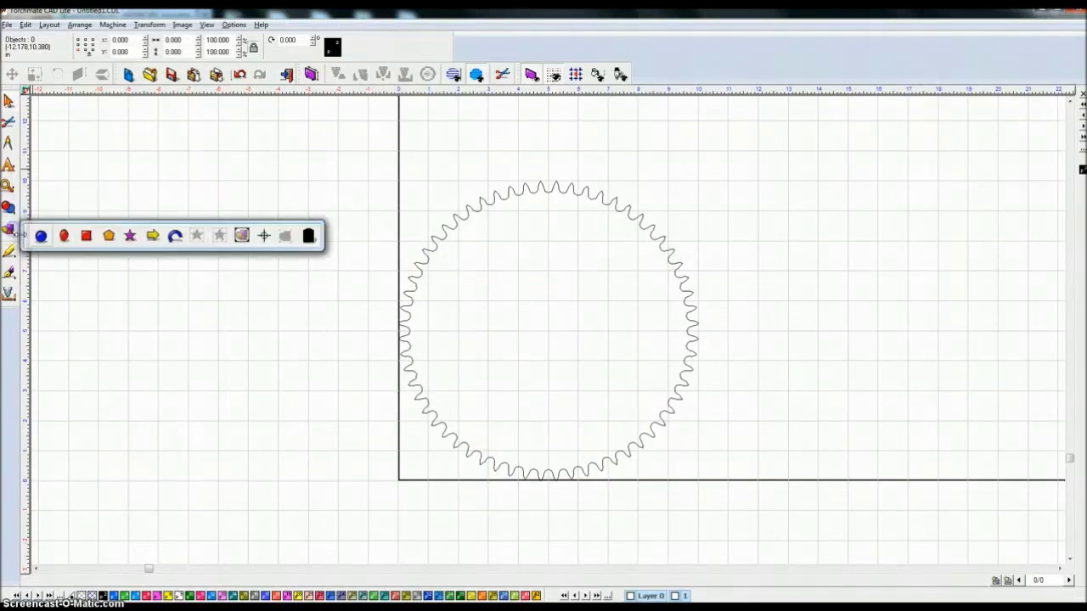
pyautogui.click(41, 236)
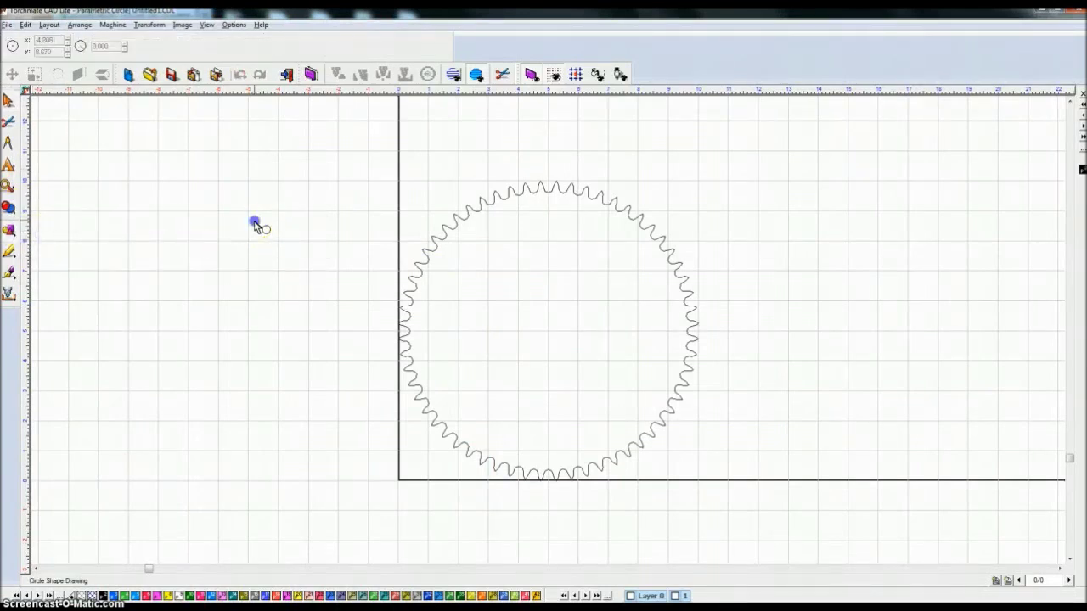
pyautogui.click(280, 251)
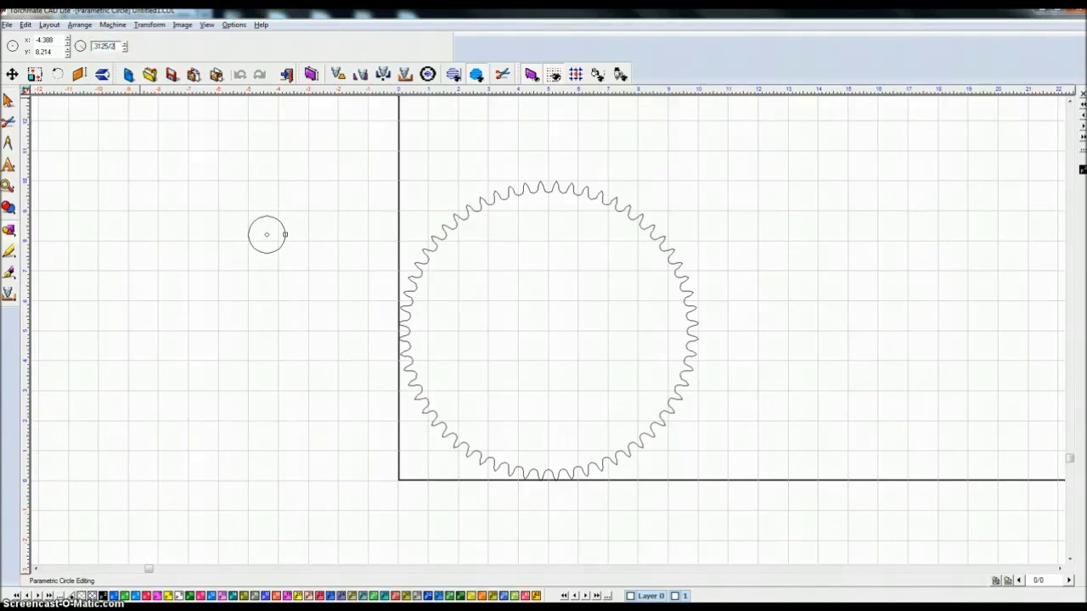
pyautogui.click(101, 48)
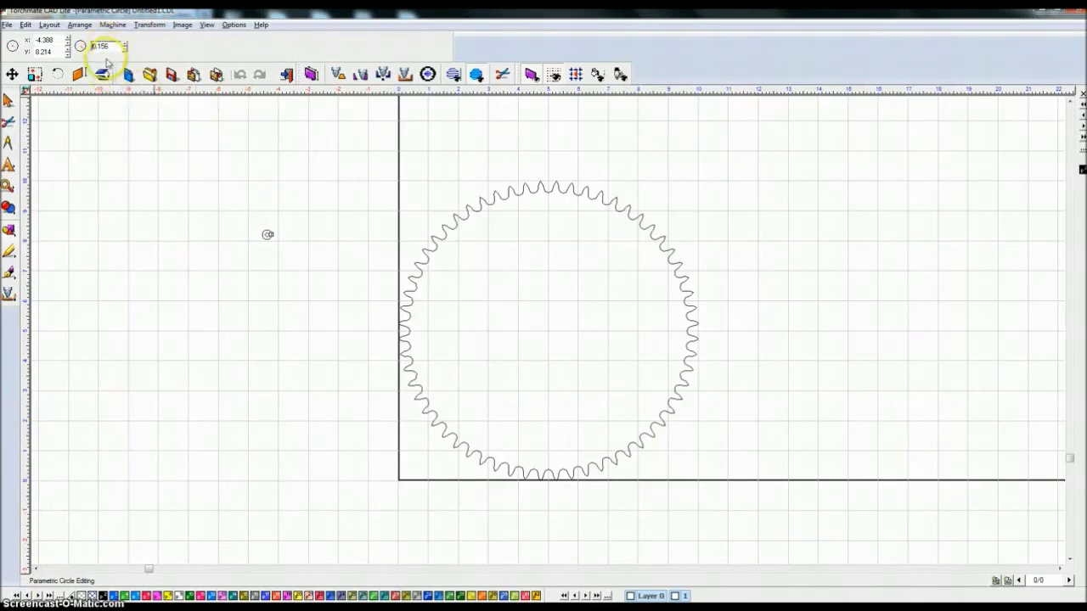
pyautogui.click(8, 102)
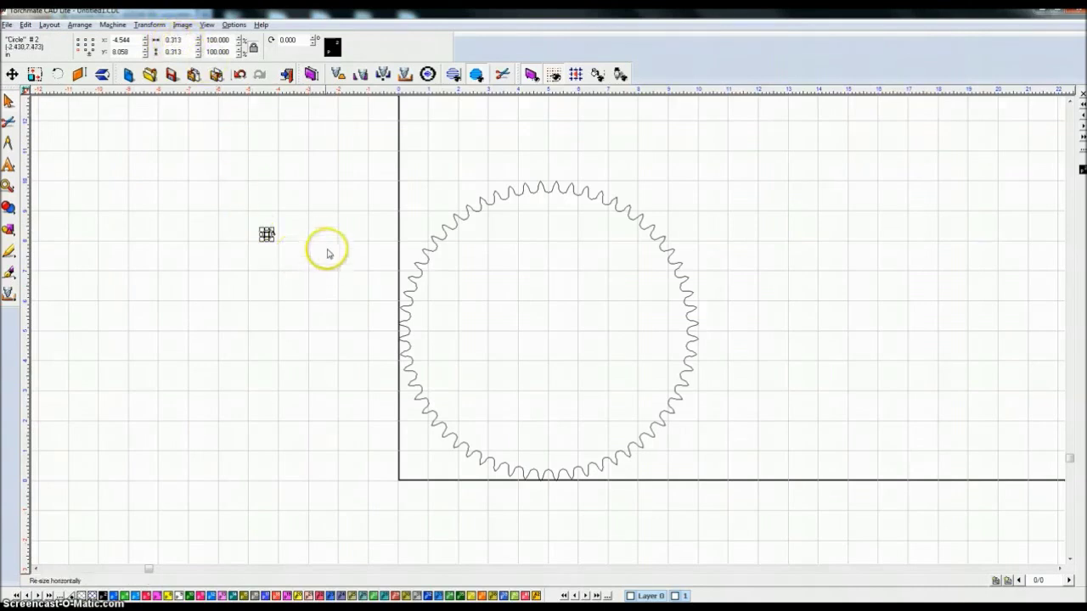
pyautogui.click(7, 100)
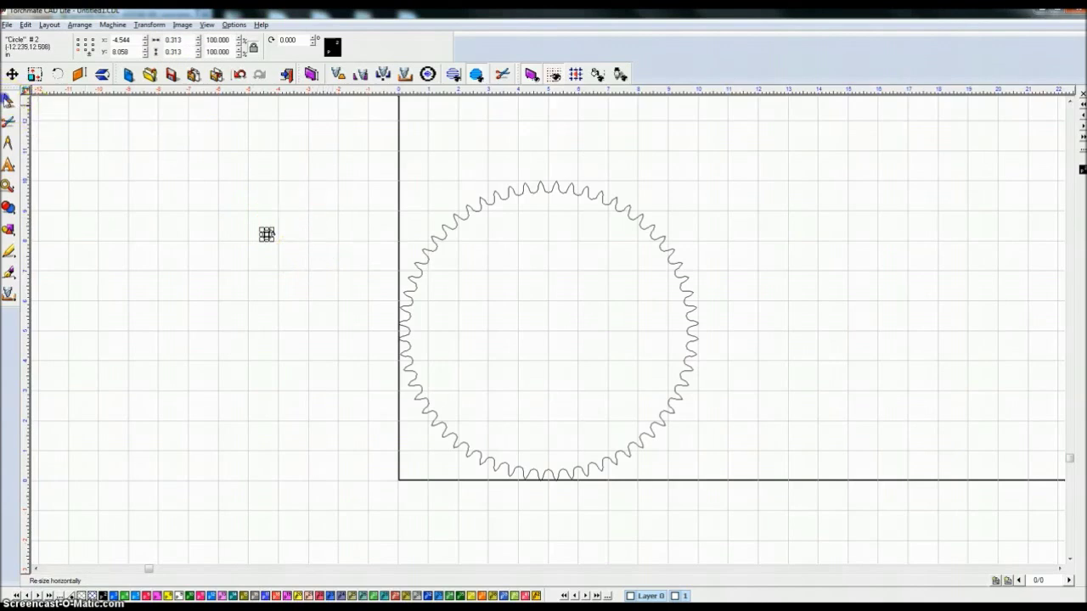
# Align the small hole circle to the sprocket's centre both vertically and horizontally, and deselect both objects.
pyautogui.click(264, 162)
pyautogui.moveTo(238, 211); pyautogui.dragTo(285, 247)
pyautogui.keyDown('shift'); pyautogui.click(444, 234); pyautogui.keyUp('shift')
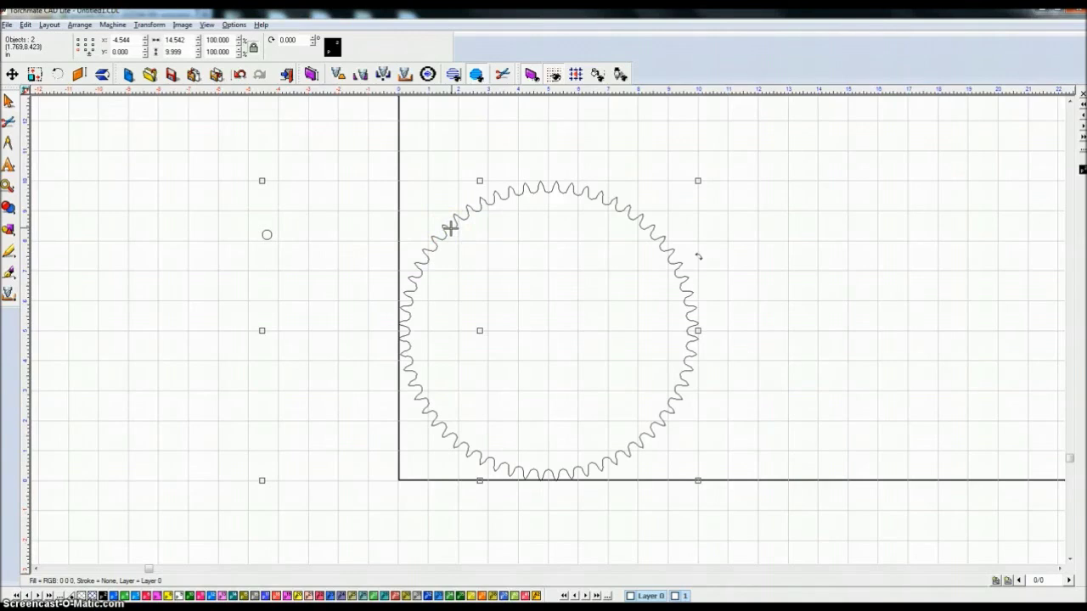
pyautogui.press('a')
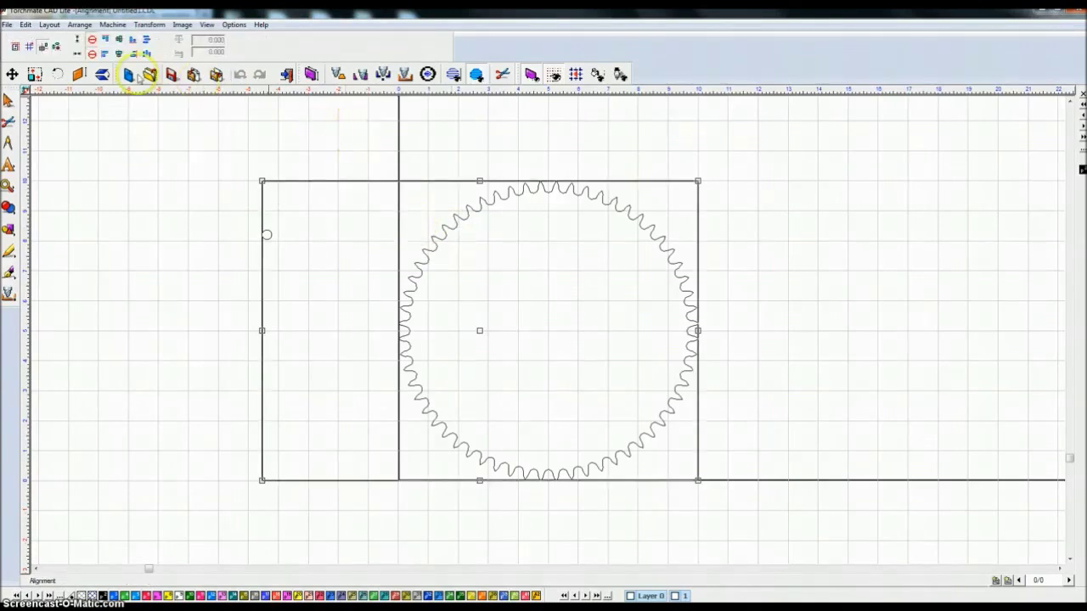
pyautogui.click(57, 48)
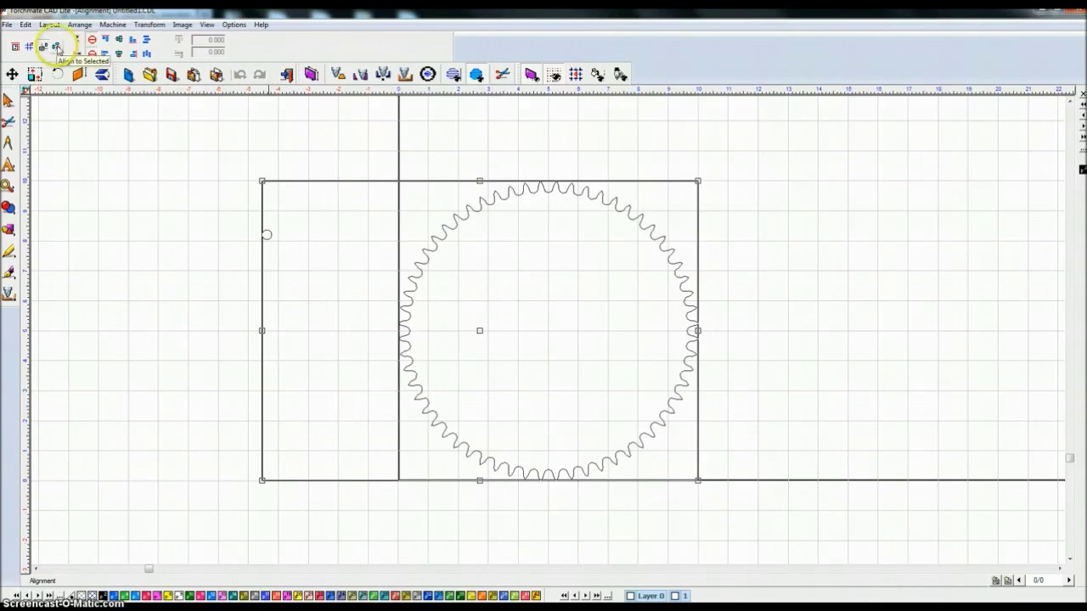
pyautogui.click(15, 47)
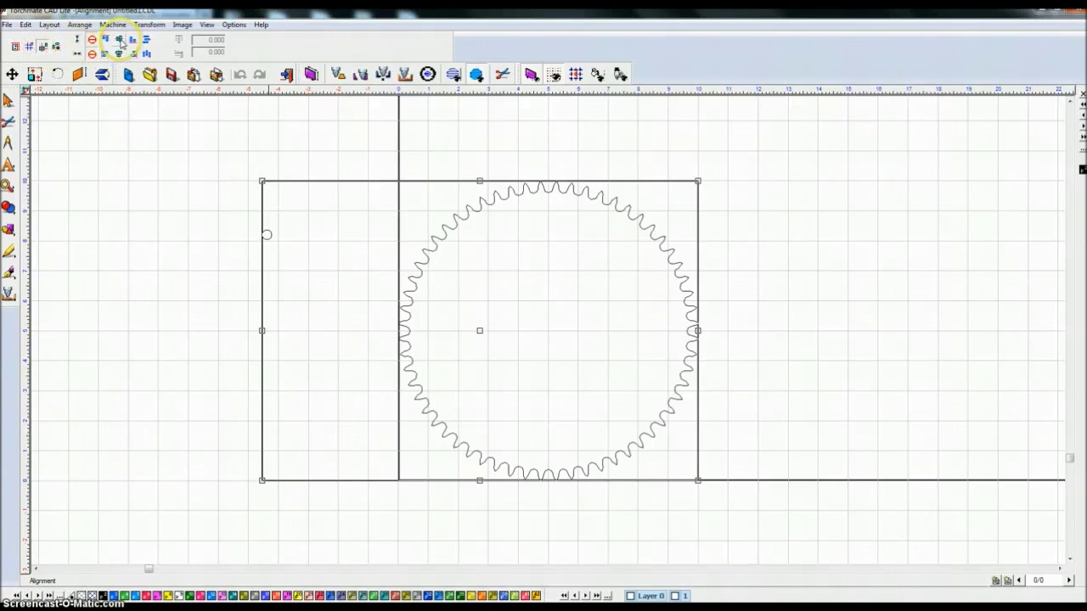
pyautogui.click(120, 40)
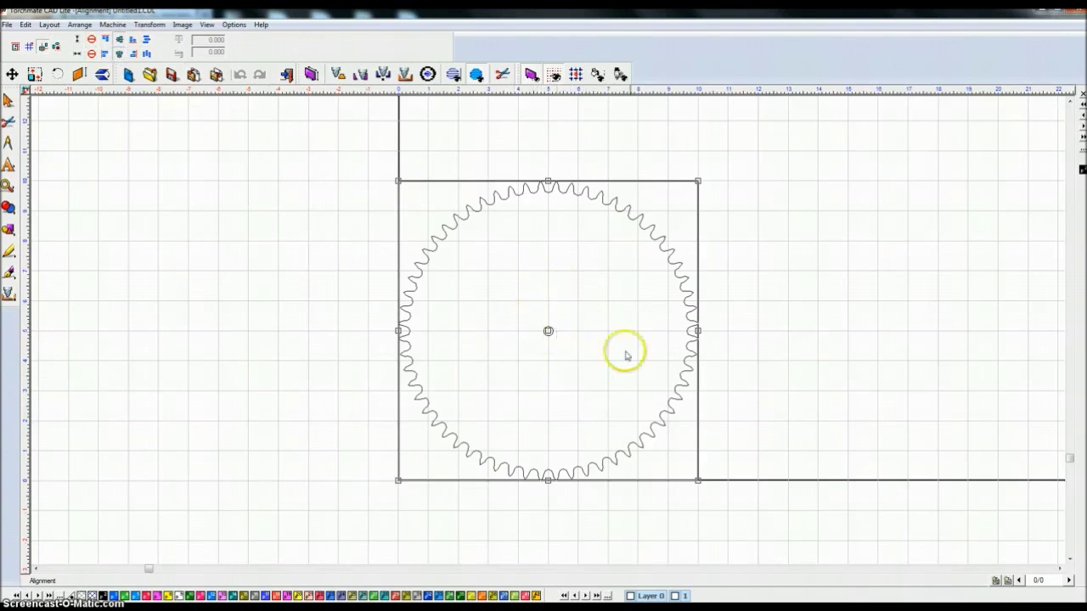
pyautogui.click(599, 326)
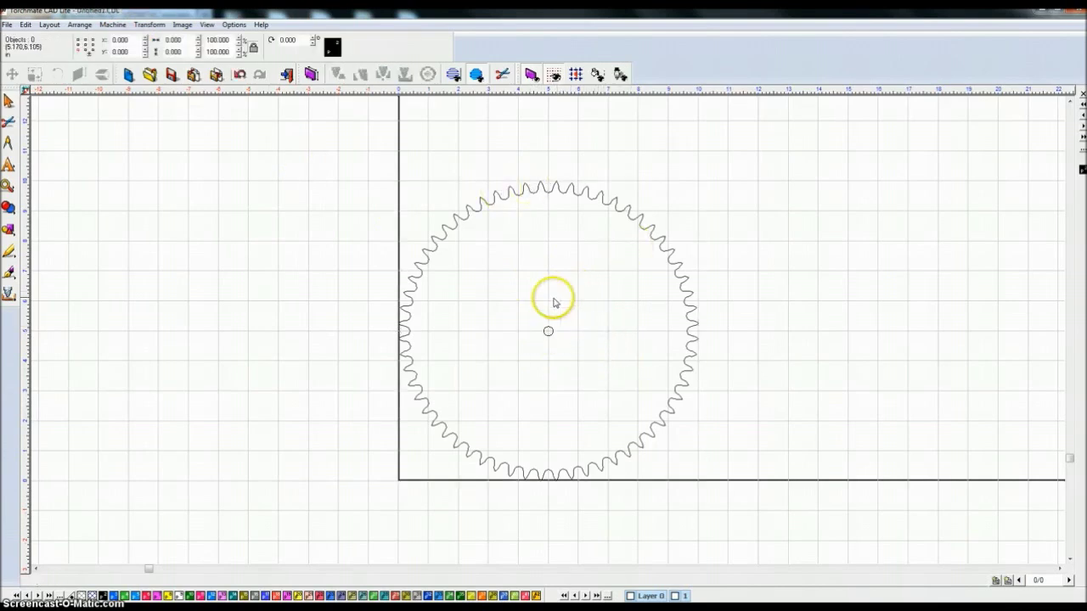
# Set up an On Arc array of the centred hole circle from 0 to 360 degrees with a radius of 2.625 inches.
pyautogui.moveTo(505, 281); pyautogui.dragTo(580, 369)
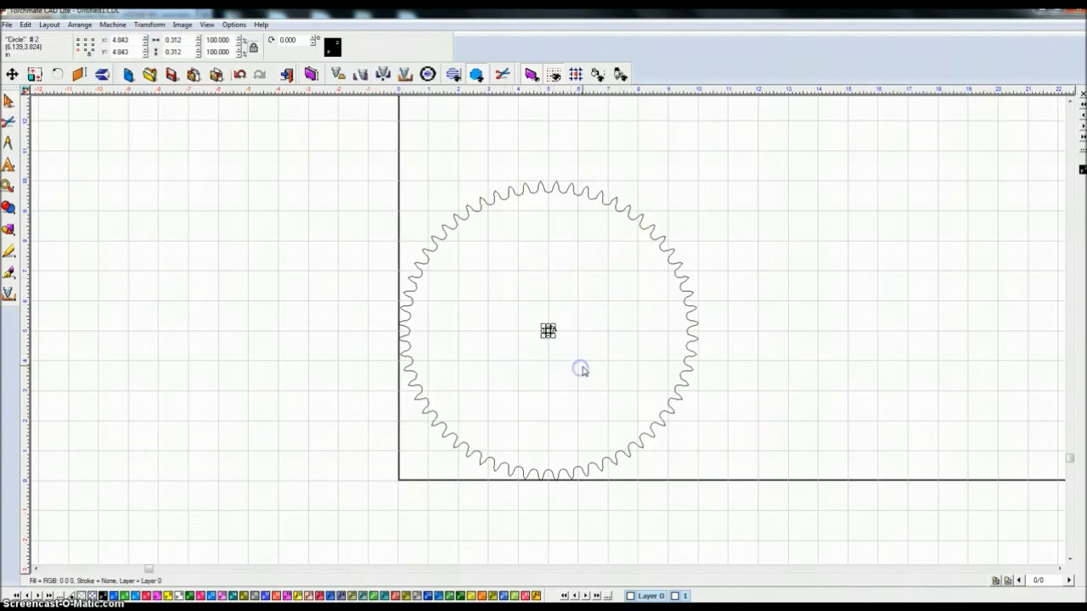
pyautogui.click(50, 25)
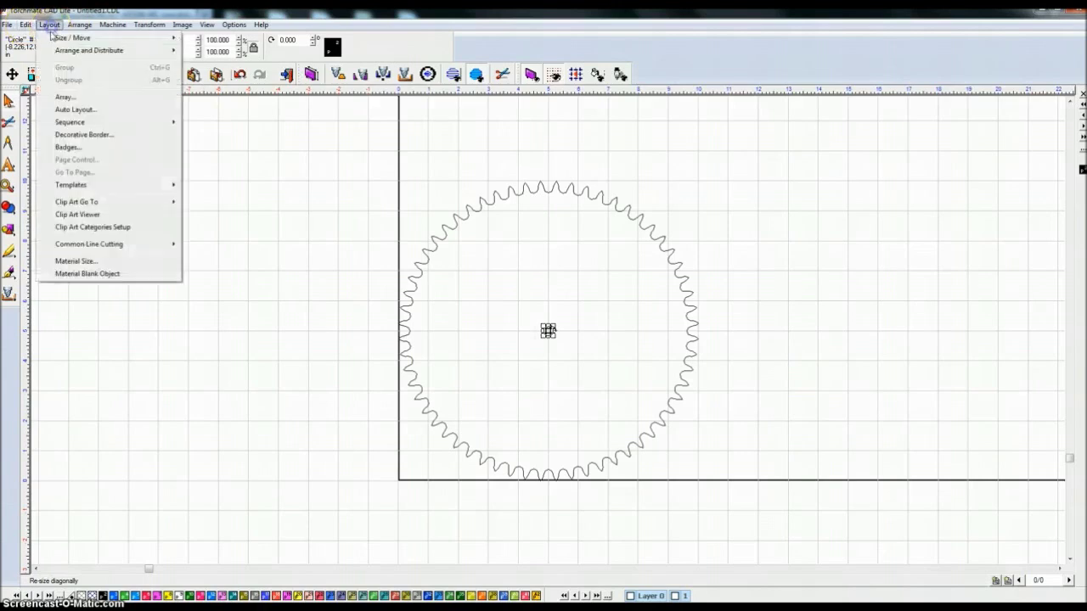
pyautogui.click(63, 97)
pyautogui.click(63, 40)
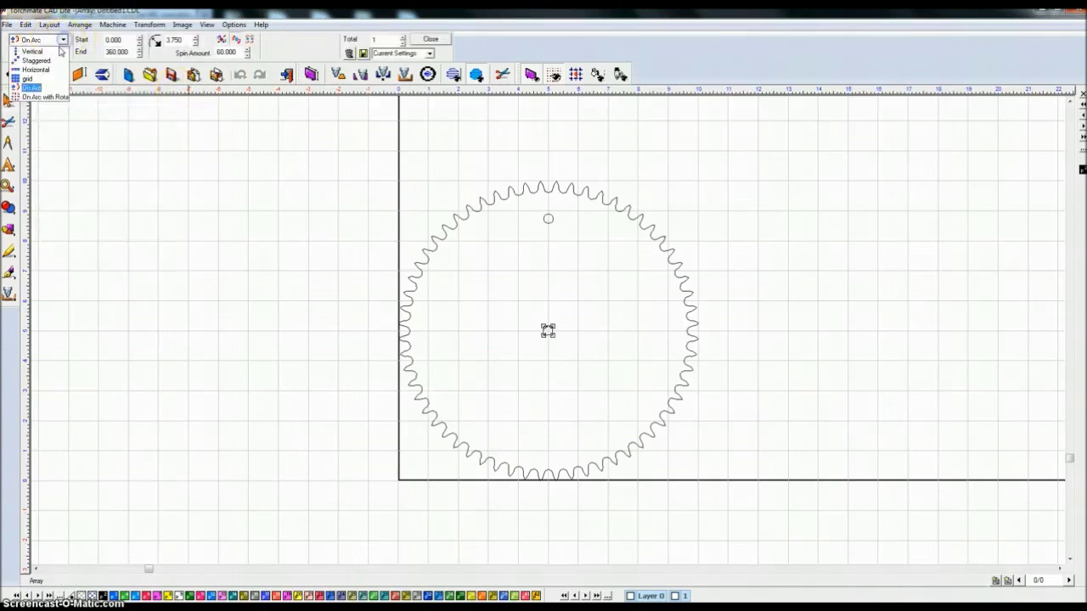
pyautogui.click(34, 89)
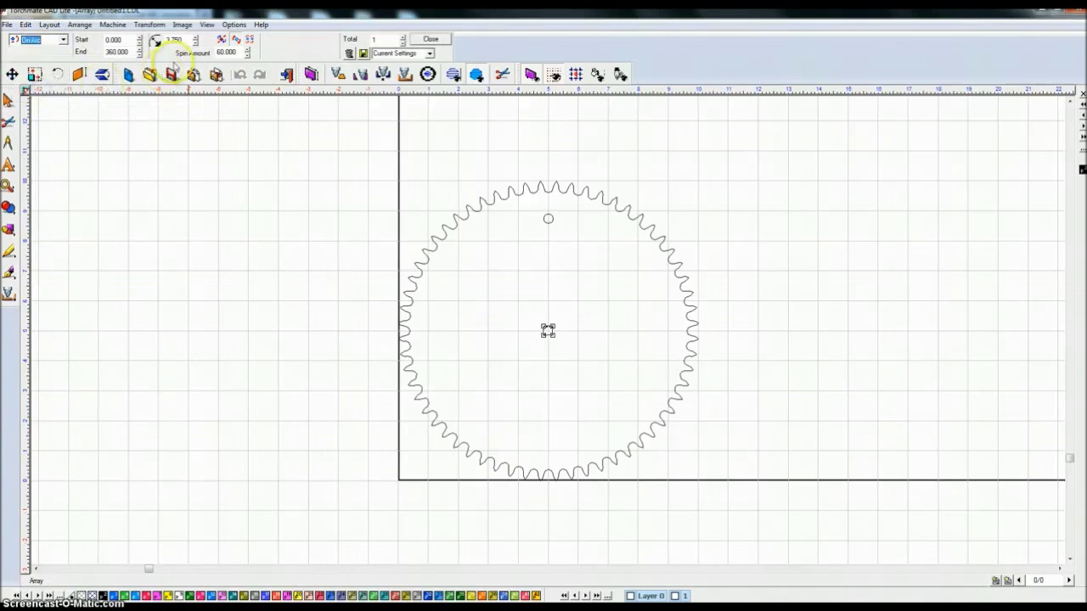
pyautogui.click(116, 43)
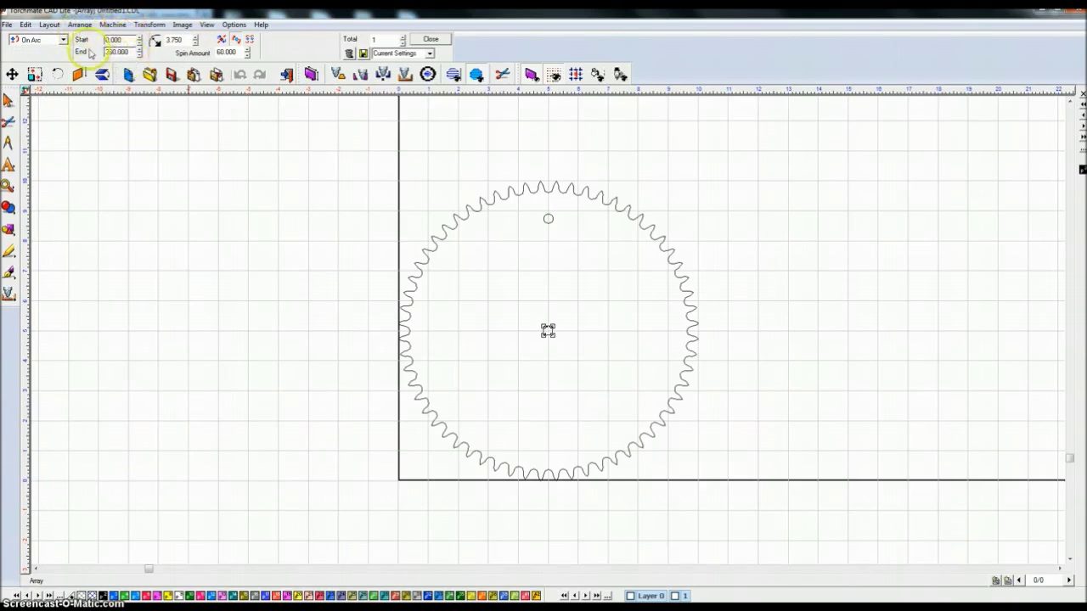
pyautogui.click(105, 40)
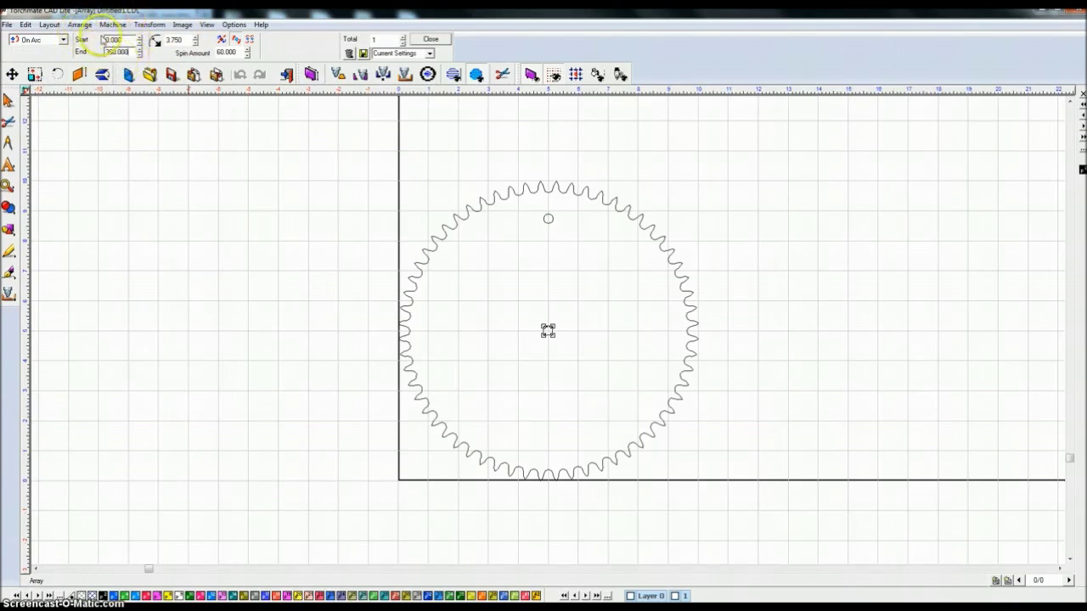
pyautogui.click(189, 39)
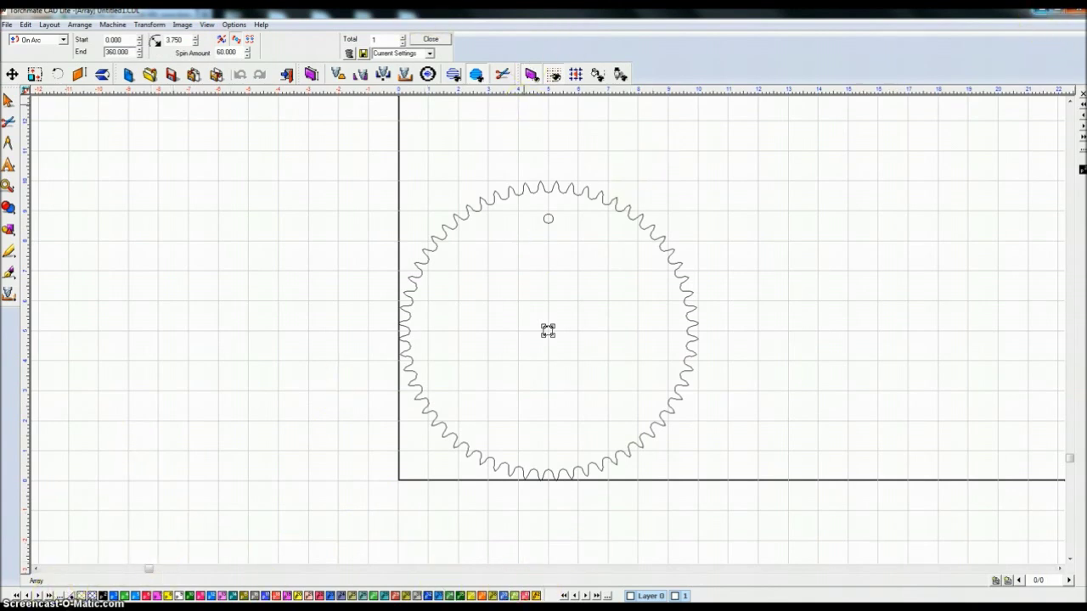
pyautogui.click(1043, 12)
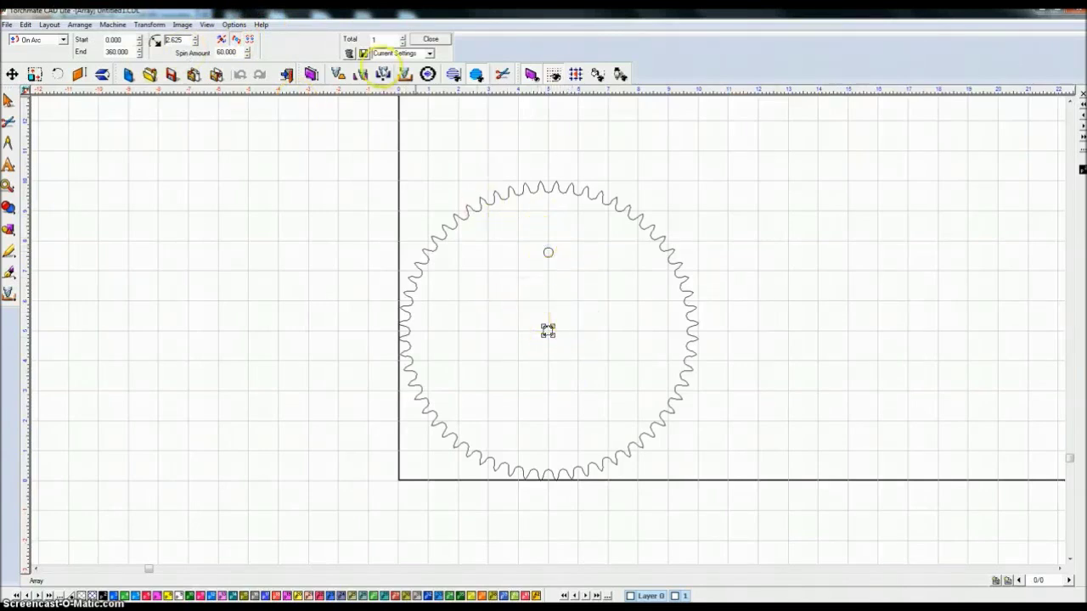
# Set the bolt-hole array total to 6, finish the array and deselect the holes.
pyautogui.click(404, 37)
pyautogui.click(404, 37)
pyautogui.click(405, 38)
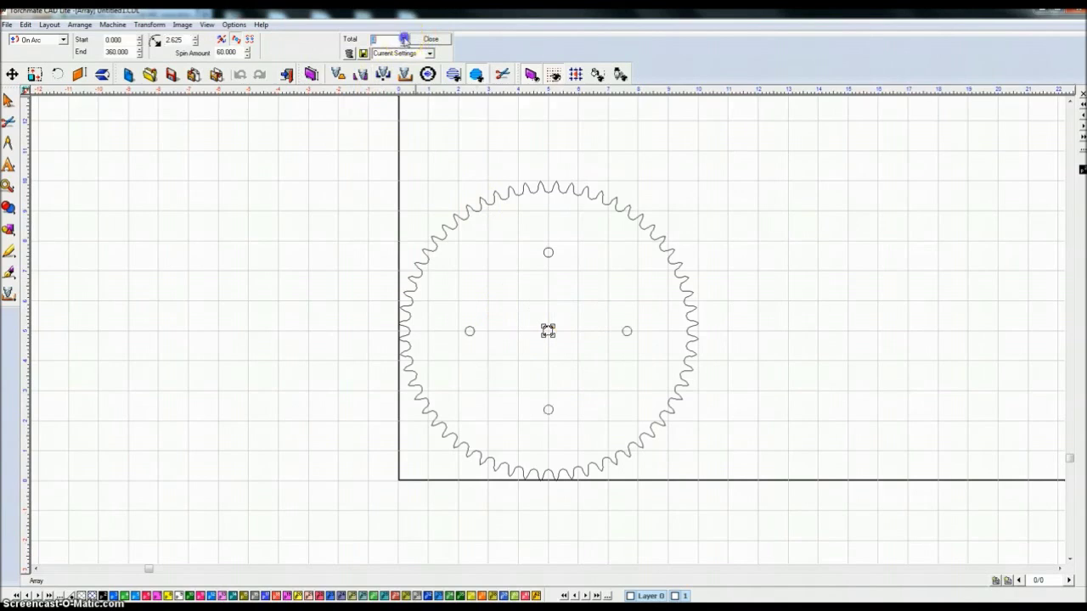
pyautogui.click(404, 38)
pyautogui.click(405, 38)
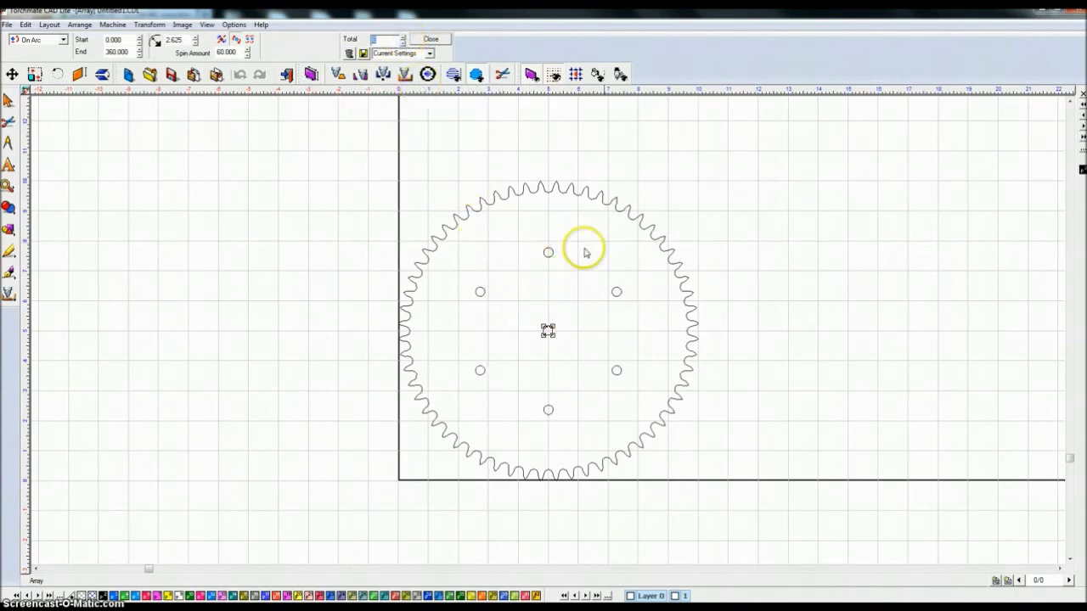
pyautogui.click(433, 40)
pyautogui.click(597, 267)
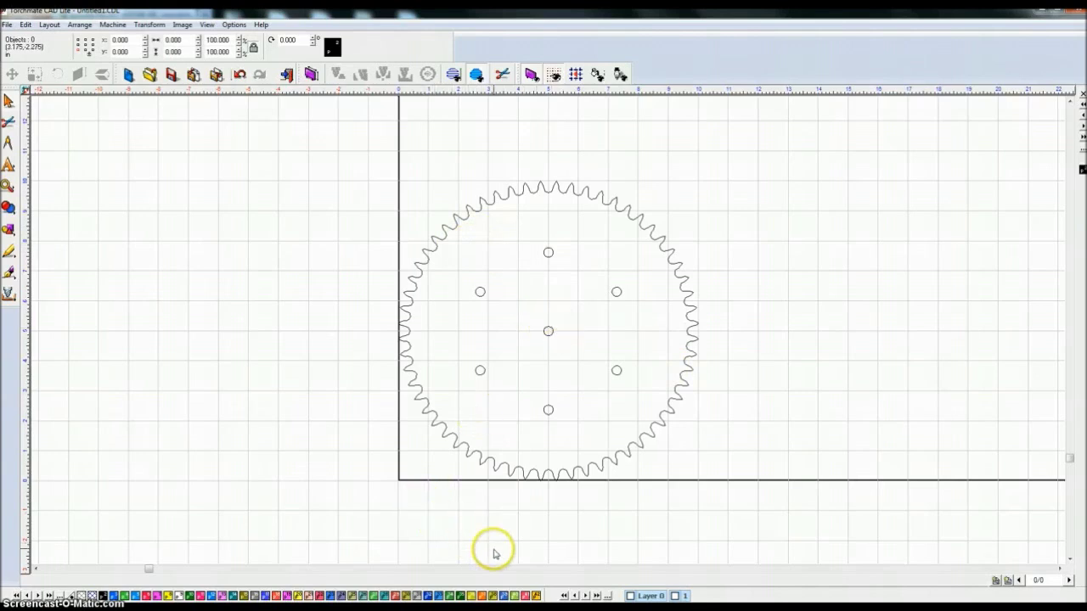
# Look up the bore size on the BMI Karts sprocket page in the browser, and return to Torchmate CAD.
pyautogui.hotkey('alt', 'Tab')
pyautogui.hotkey('alt', 'Tab')
pyautogui.hotkey('alt', 'Tab')
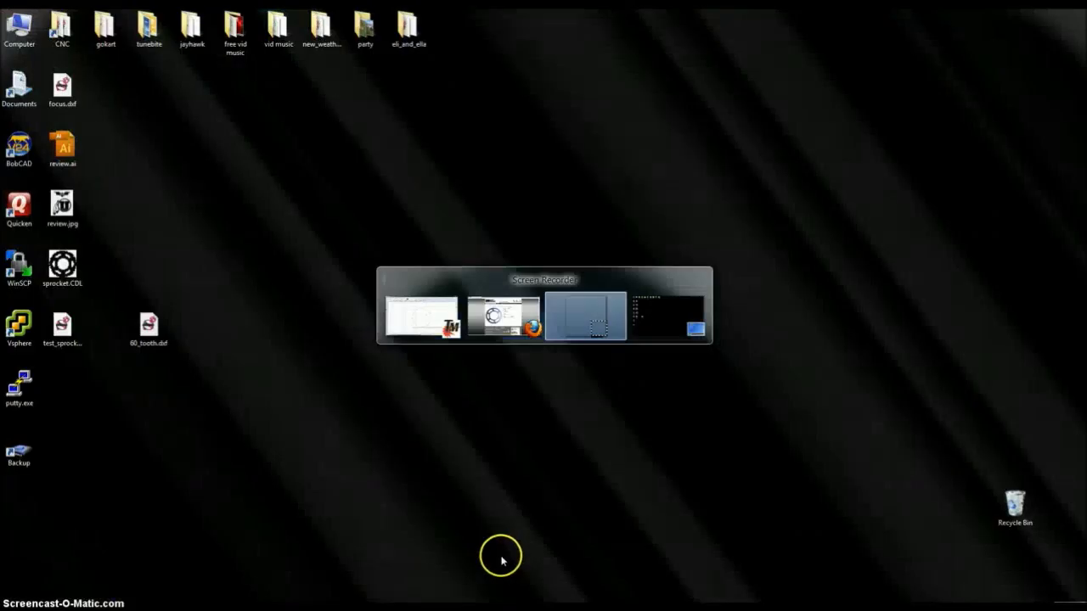
pyautogui.hotkey('alt', 'Tab')
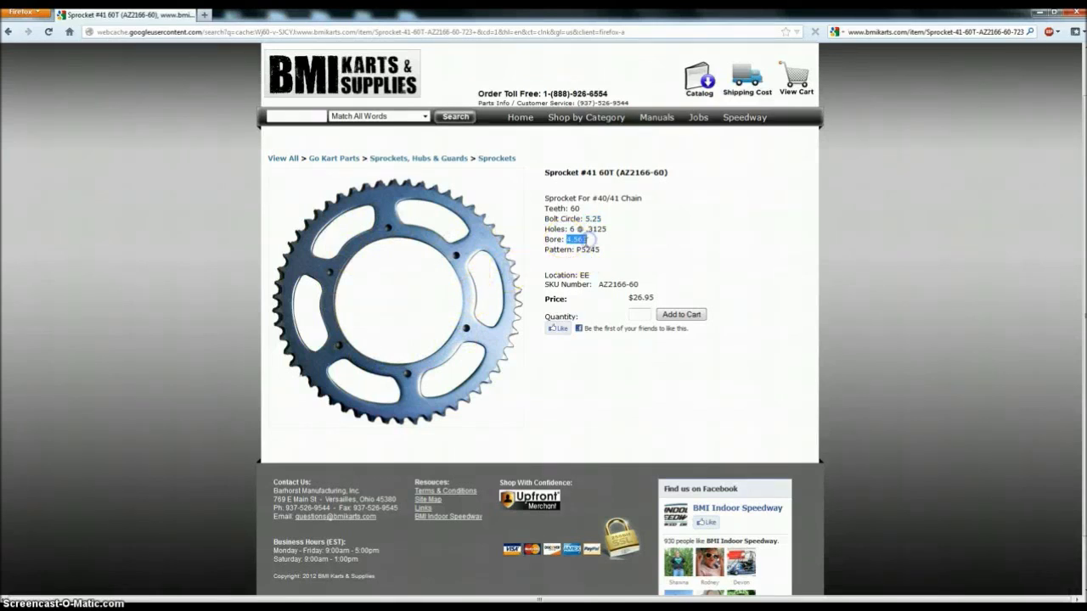
pyautogui.click(425, 609)
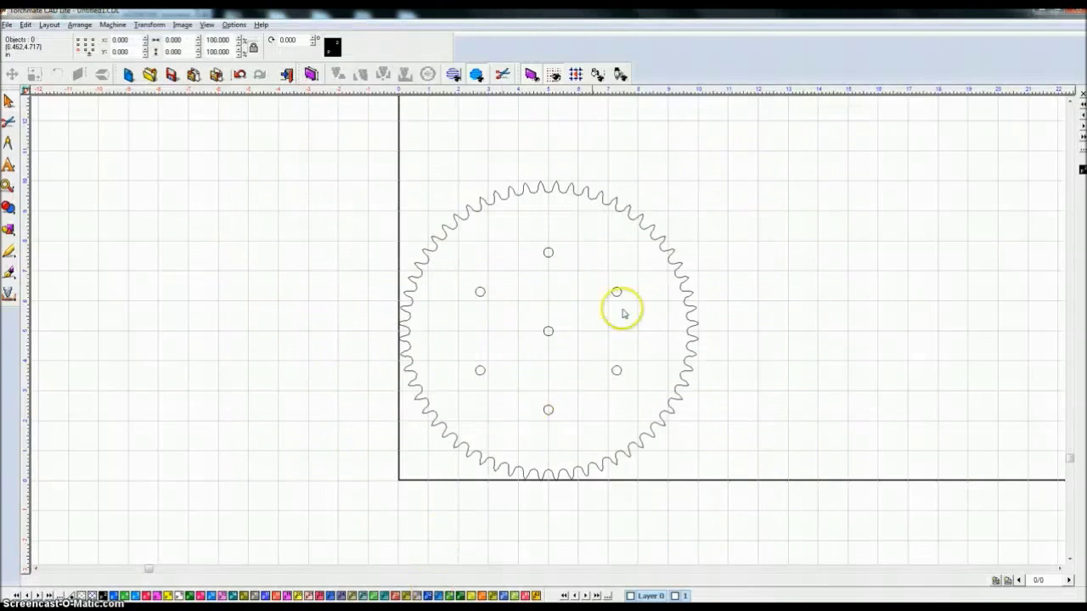
# Resize the circle at the sprocket's centre to 4.563 inches in width and height for the bore.
pyautogui.click(548, 331)
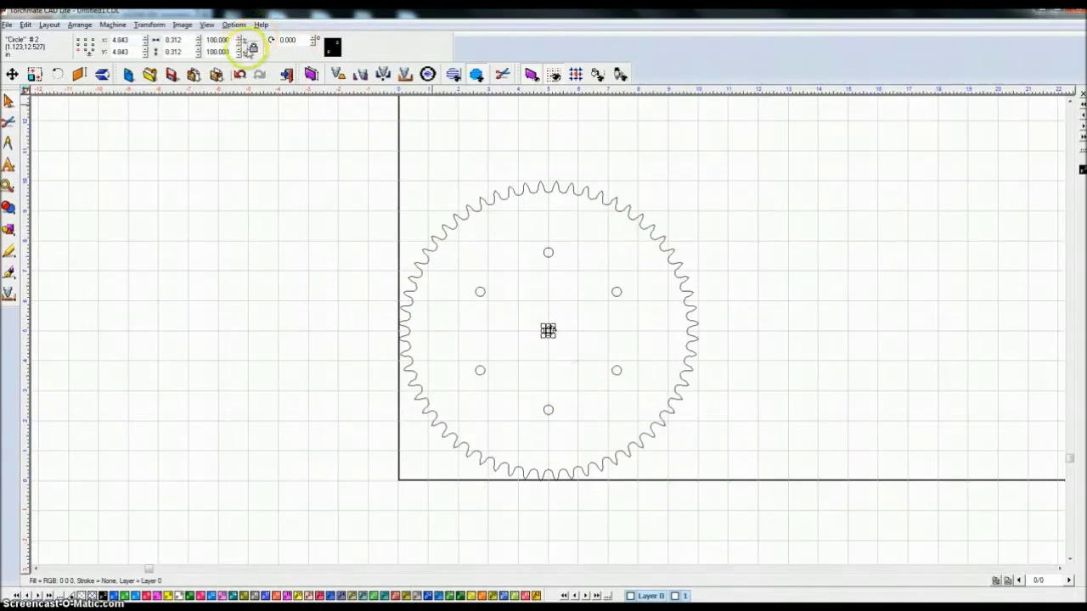
pyautogui.doubleClick(174, 41)
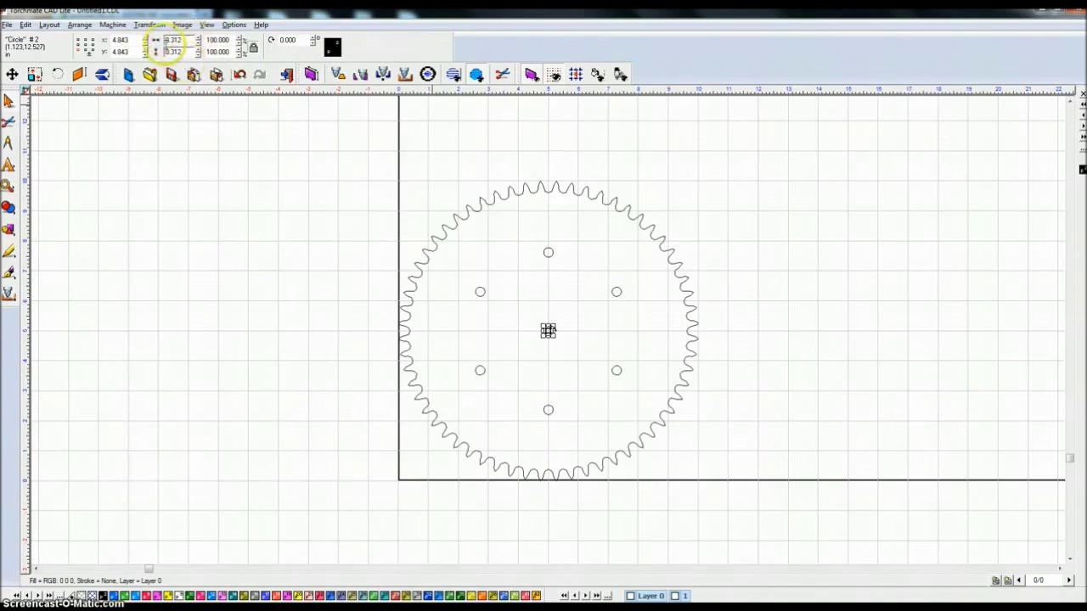
pyautogui.click(188, 40)
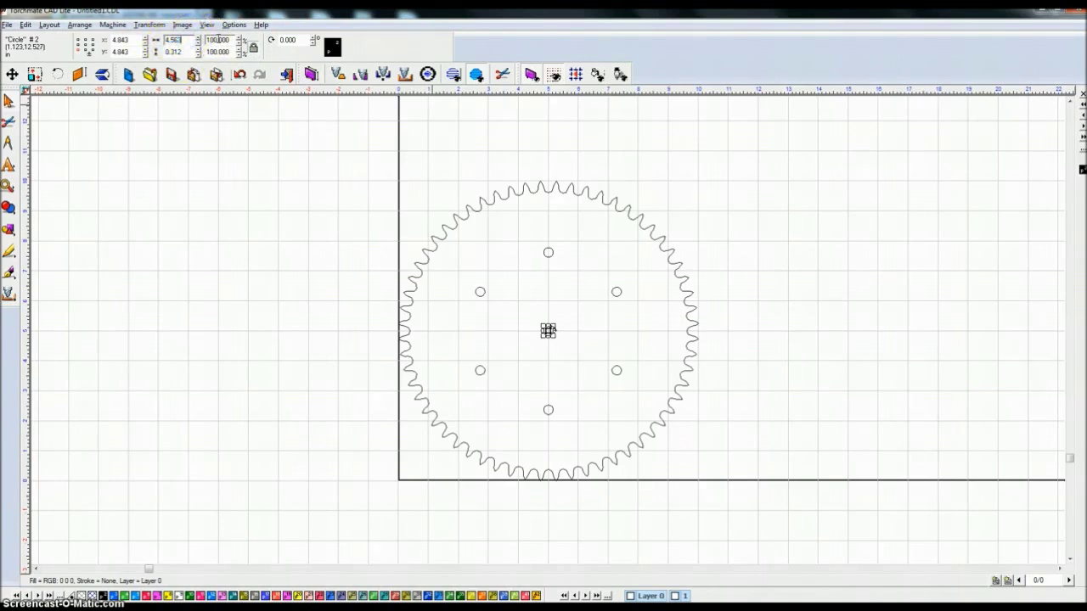
pyautogui.press('Return')
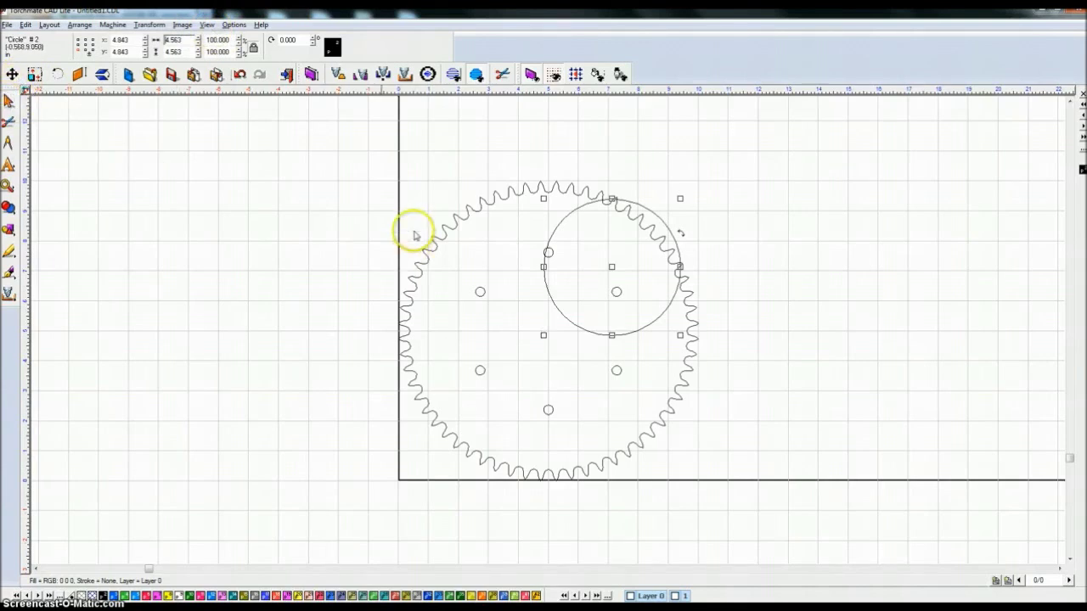
# Centre the bore circle vertically and horizontally on the sprocket, and deselect both objects.
pyautogui.keyDown('shift'); pyautogui.click(478, 211); pyautogui.keyUp('shift')
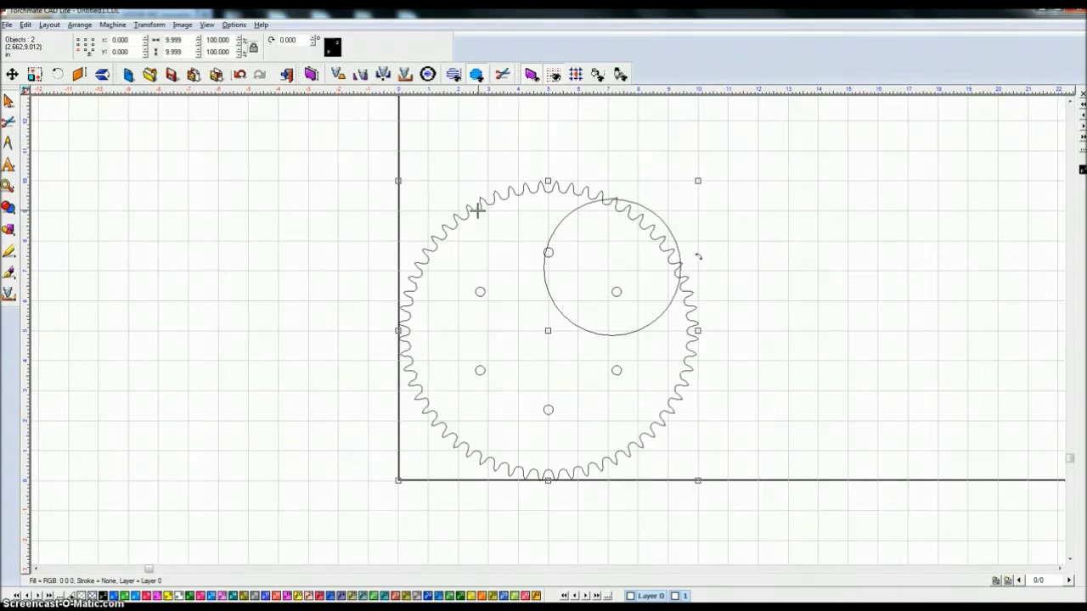
pyautogui.press('c')
pyautogui.press('e')
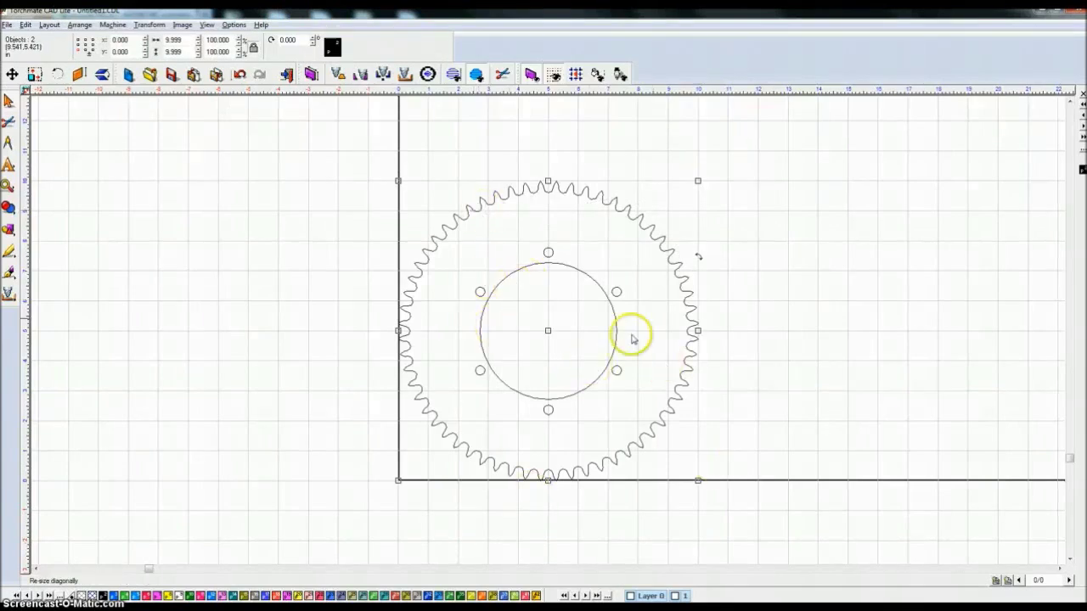
pyautogui.click(741, 285)
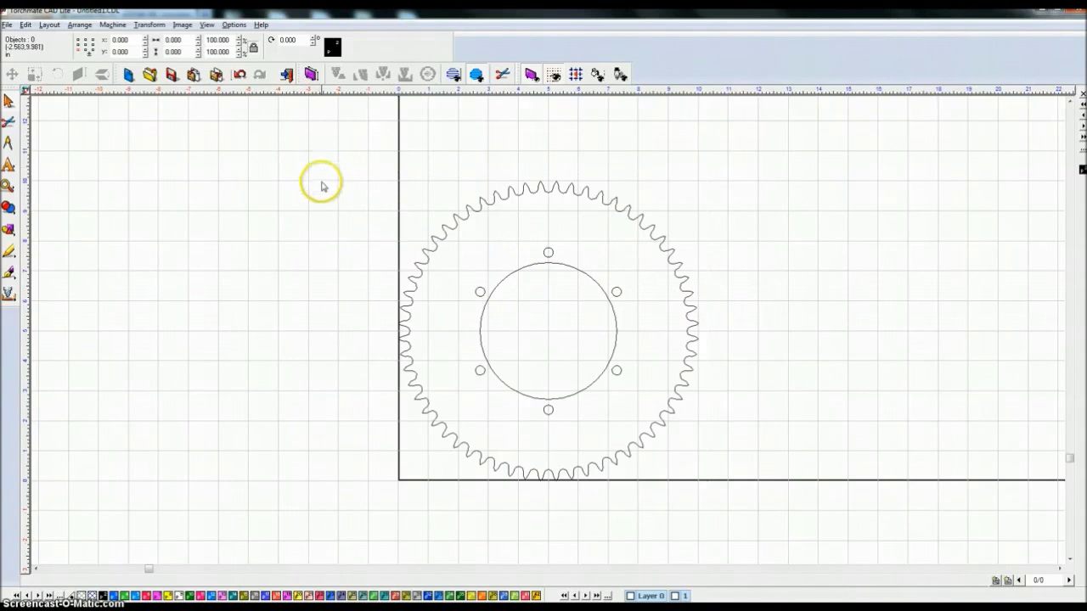
# View the sprocket as a filled shape, and return to the outline display.
pyautogui.press('f')
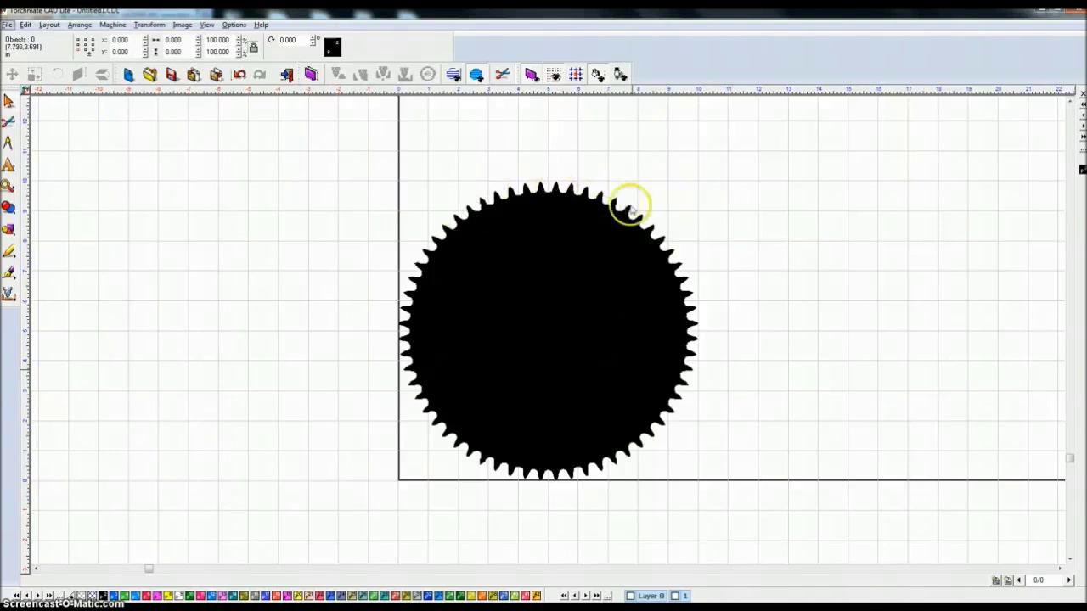
pyautogui.hotkey('ctrl', 'f')
pyautogui.click(447, 174)
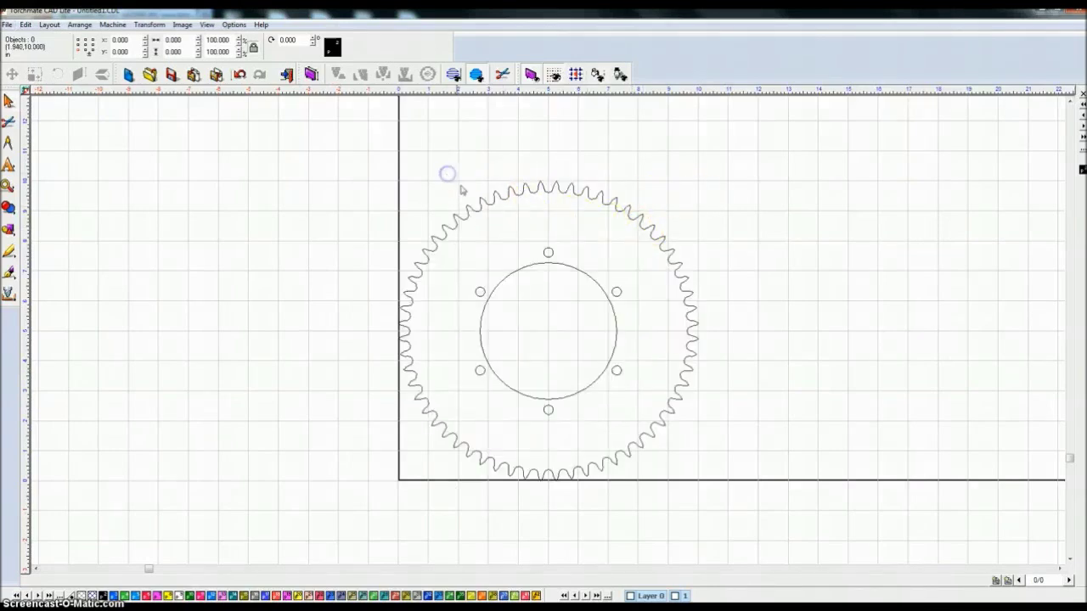
# Duplicate the bore circle, place one copy on the empty plate area about 11 inches from the sprocket's centre, and deselect it.
pyautogui.click(511, 273)
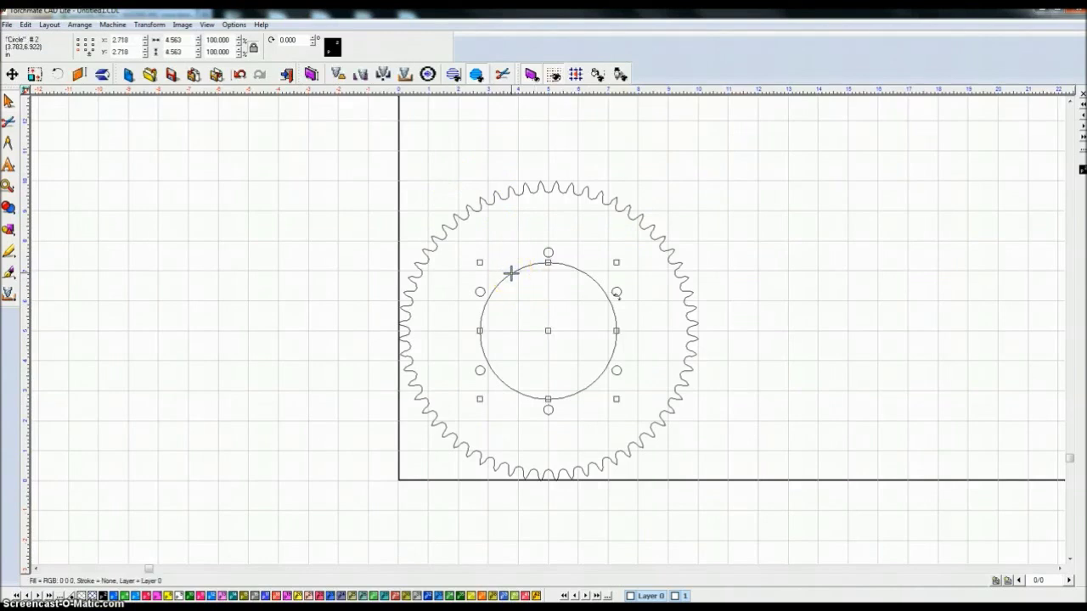
pyautogui.click(548, 330)
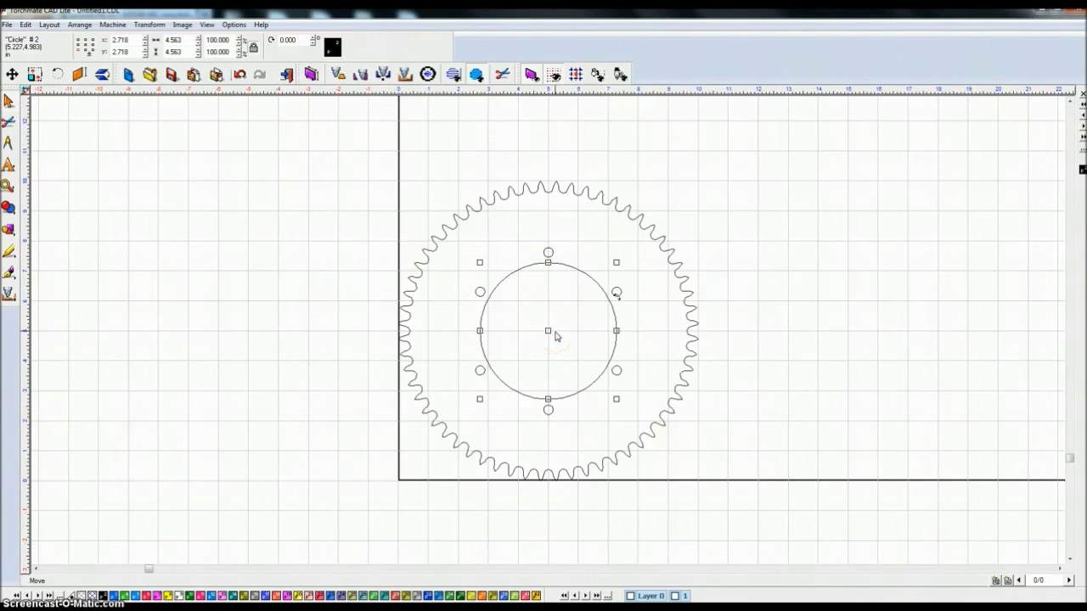
pyautogui.hotkey('ctrl', 'd')
pyautogui.moveTo(578, 301); pyautogui.dragTo(878, 281)
pyautogui.click(784, 358)
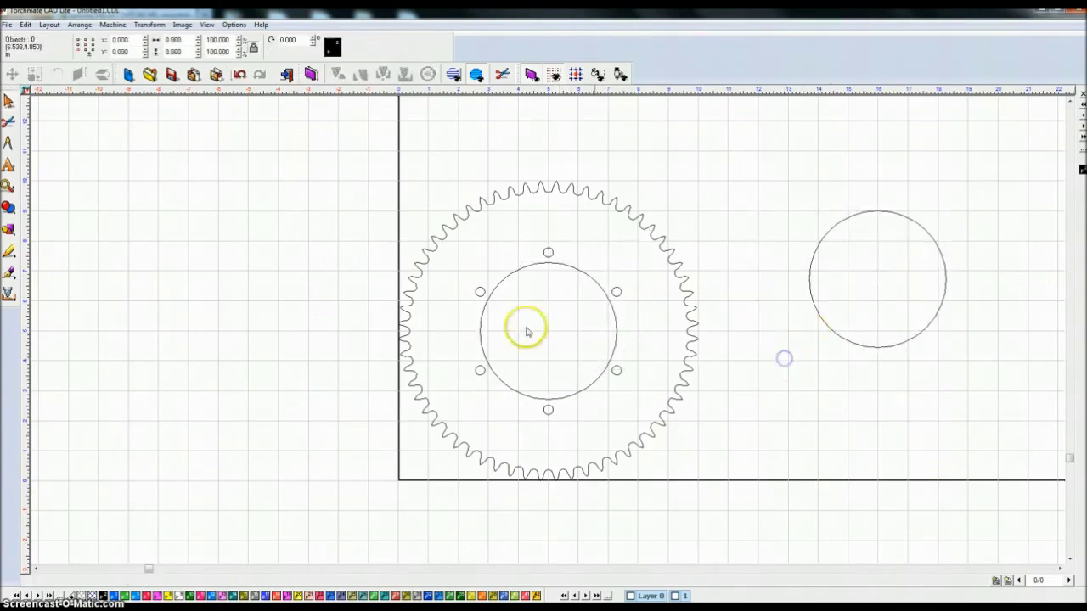
# Try an XOR weld of the grouped bolt holes and bore circle with the sprocket profile, and undo it.
pyautogui.moveTo(284, 219); pyautogui.dragTo(776, 431)
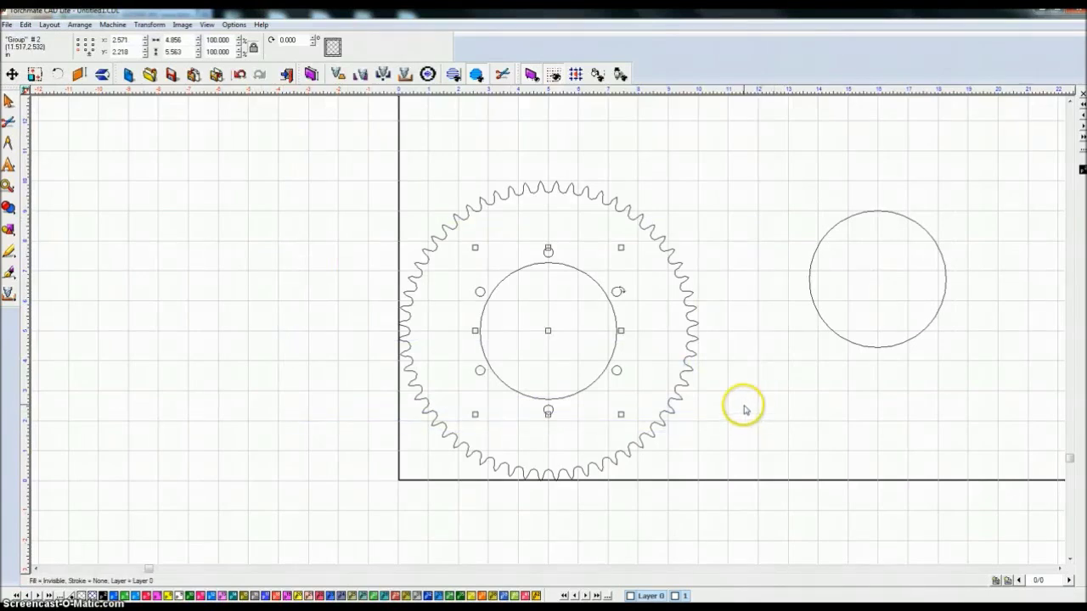
pyautogui.keyDown('shift'); pyautogui.click(690, 325); pyautogui.keyUp('shift')
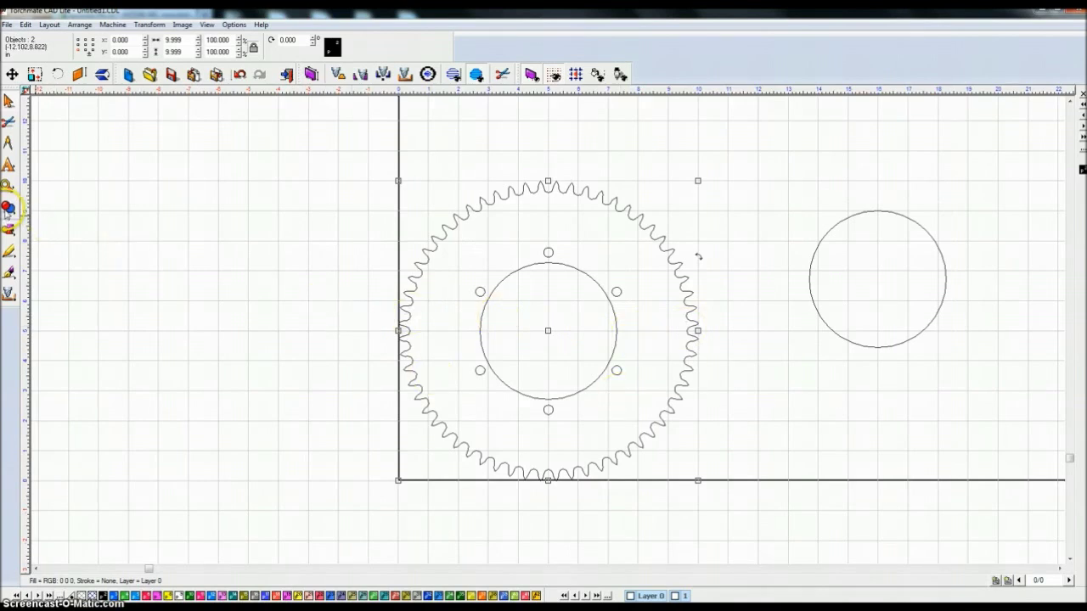
pyautogui.click(8, 208)
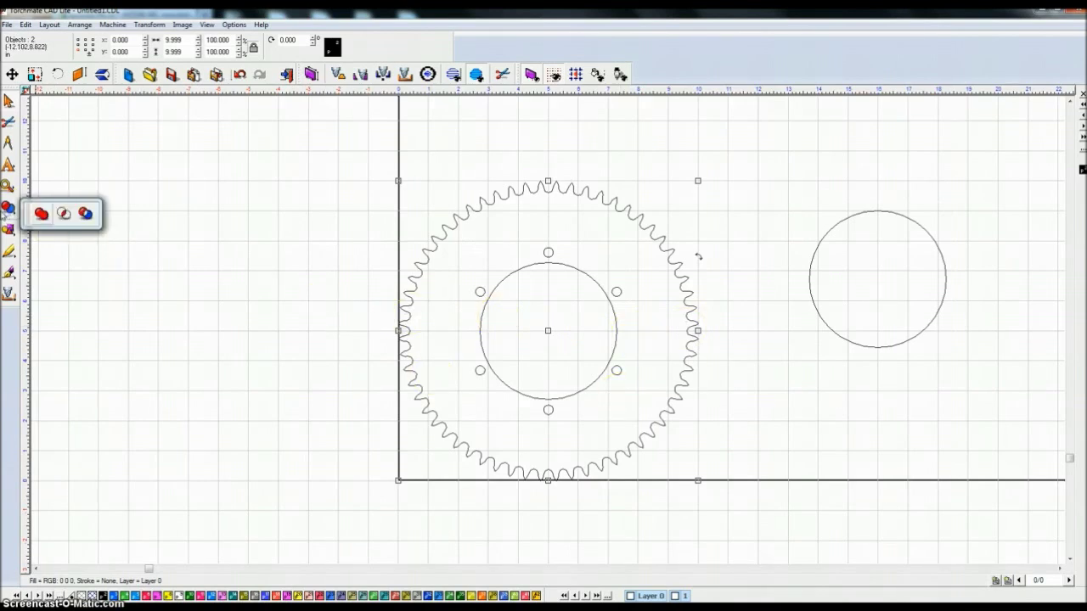
pyautogui.click(88, 214)
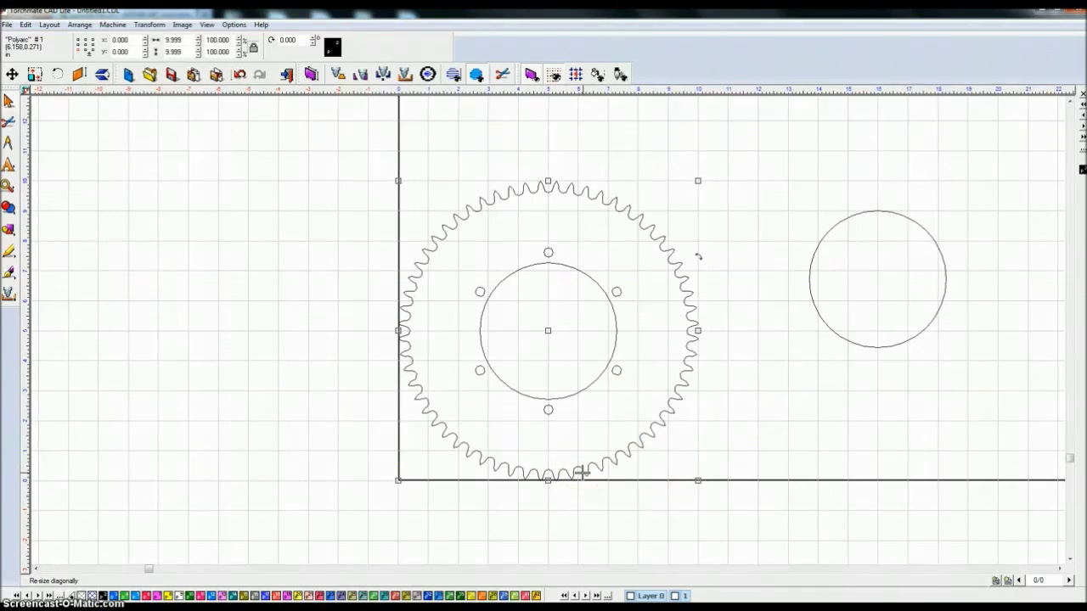
pyautogui.click(595, 453)
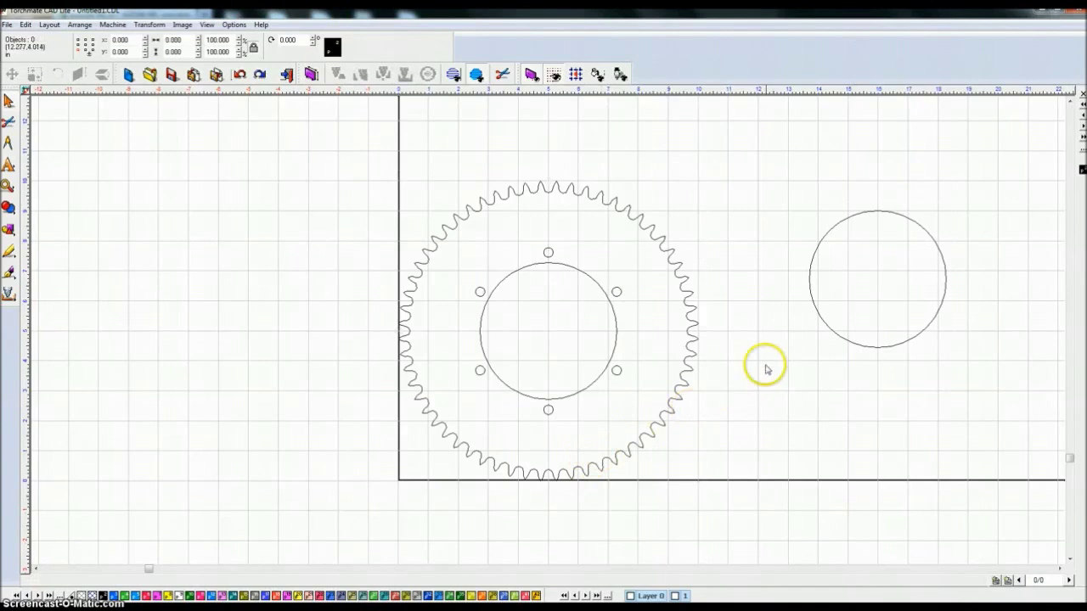
pyautogui.click(605, 321)
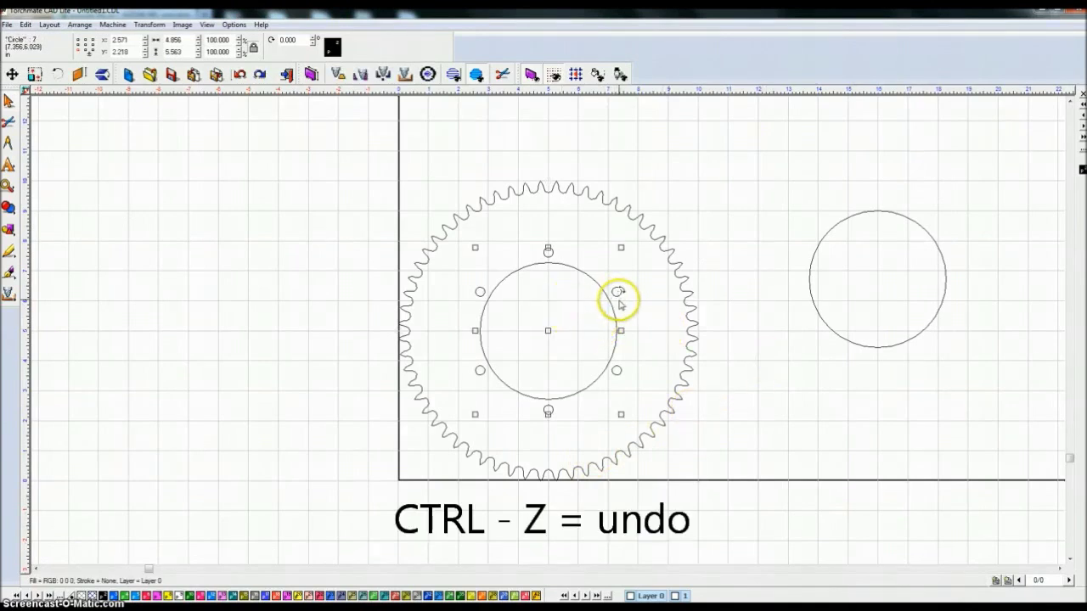
pyautogui.click(742, 294)
# Select the sprocket profile, bore circle and six bolt holes and combine them with an XOR weld.
pyautogui.moveTo(290, 156); pyautogui.dragTo(769, 575)
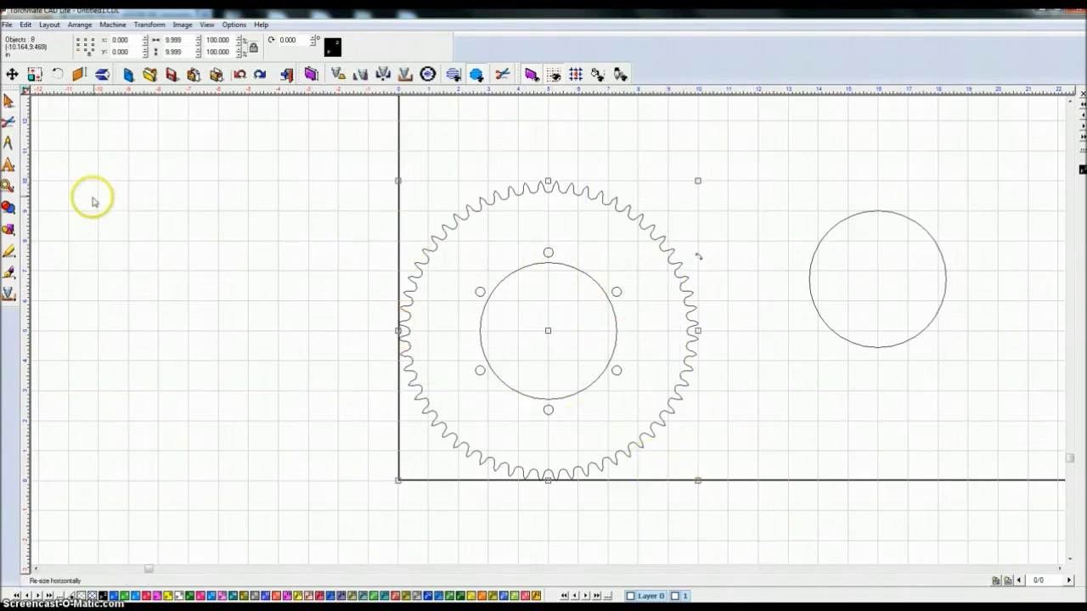
pyautogui.click(9, 208)
pyautogui.click(79, 213)
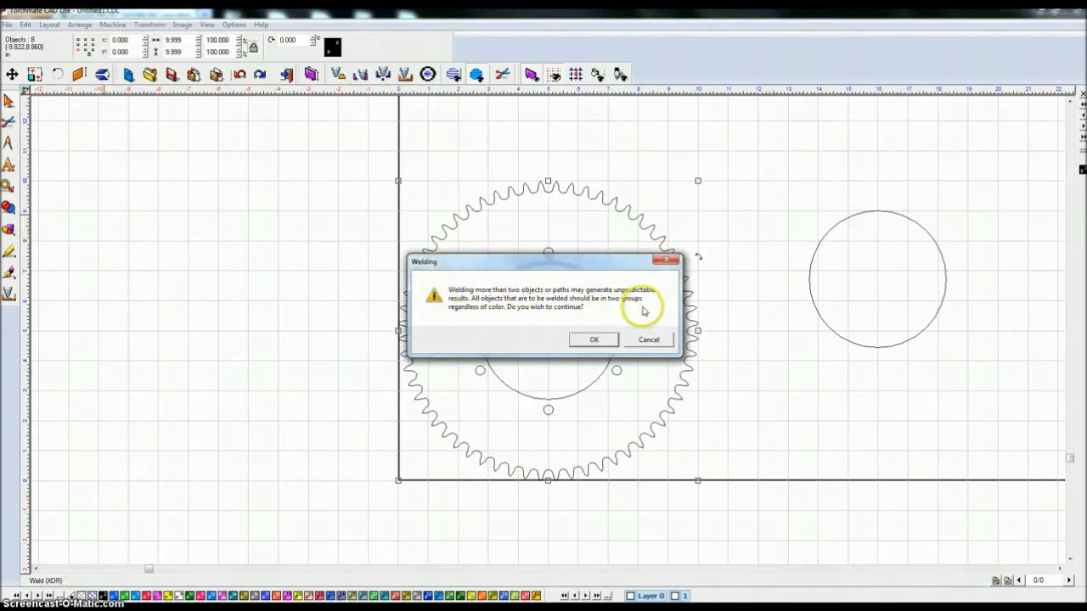
pyautogui.click(596, 340)
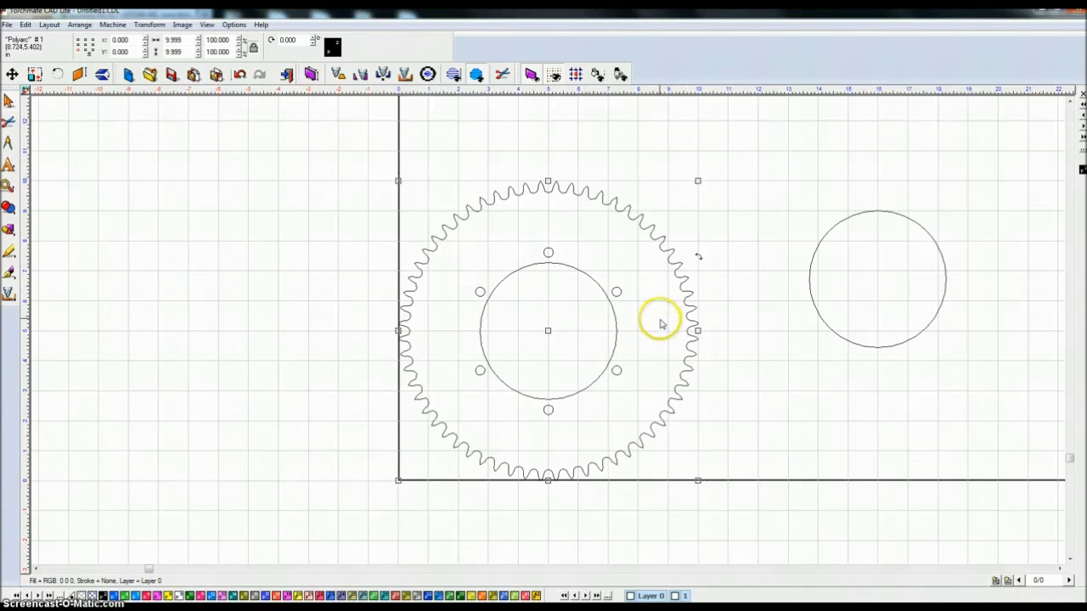
# View the welded sprocket as a filled shape, return to the outline display, and deselect it.
pyautogui.hotkey('ctrl', 'f')
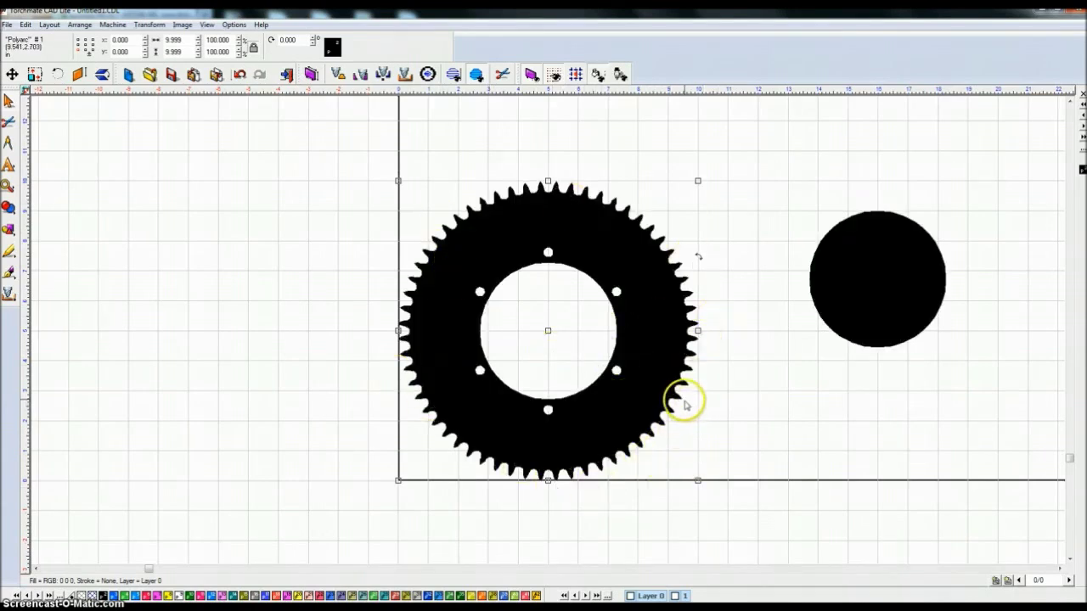
pyautogui.hotkey('ctrl', 'f')
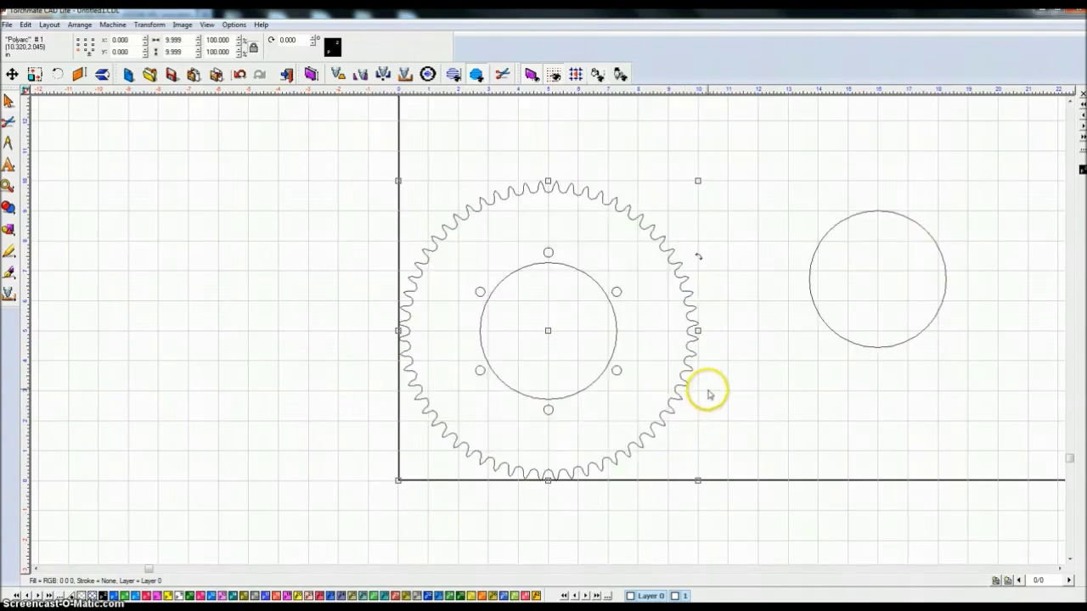
pyautogui.click(731, 361)
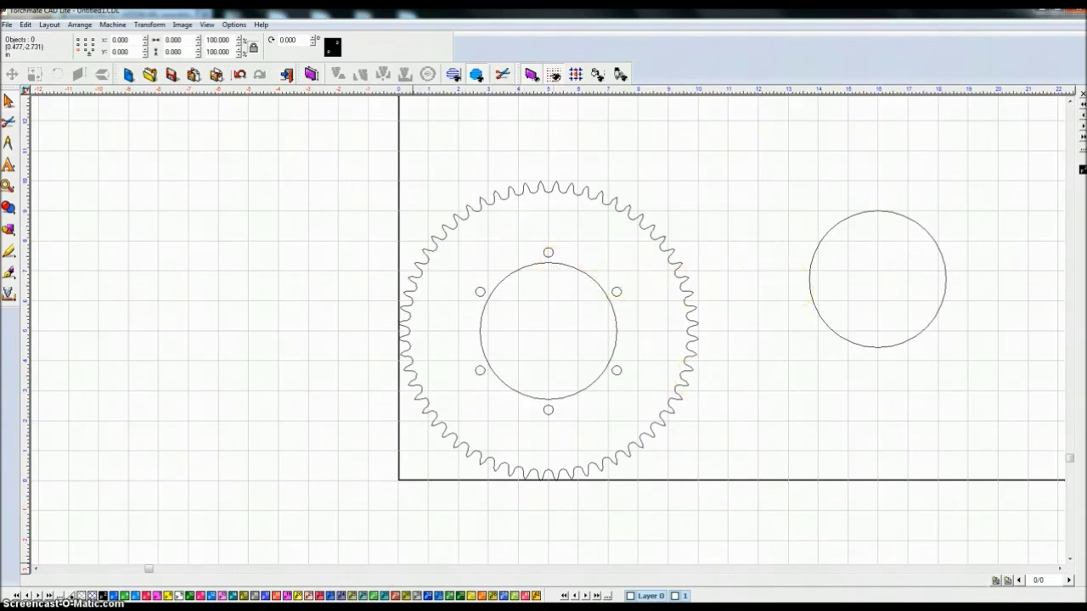
pyautogui.click(436, 598)
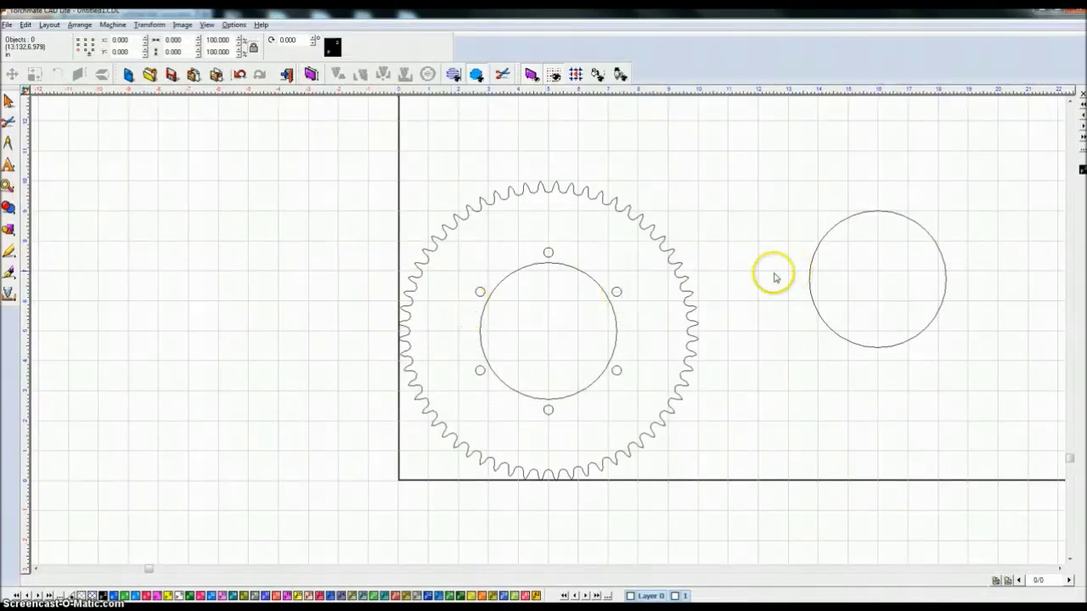
# Move the spare circle beside the sprocket to the opposite side, off the plate, and delete it.
pyautogui.click(823, 239)
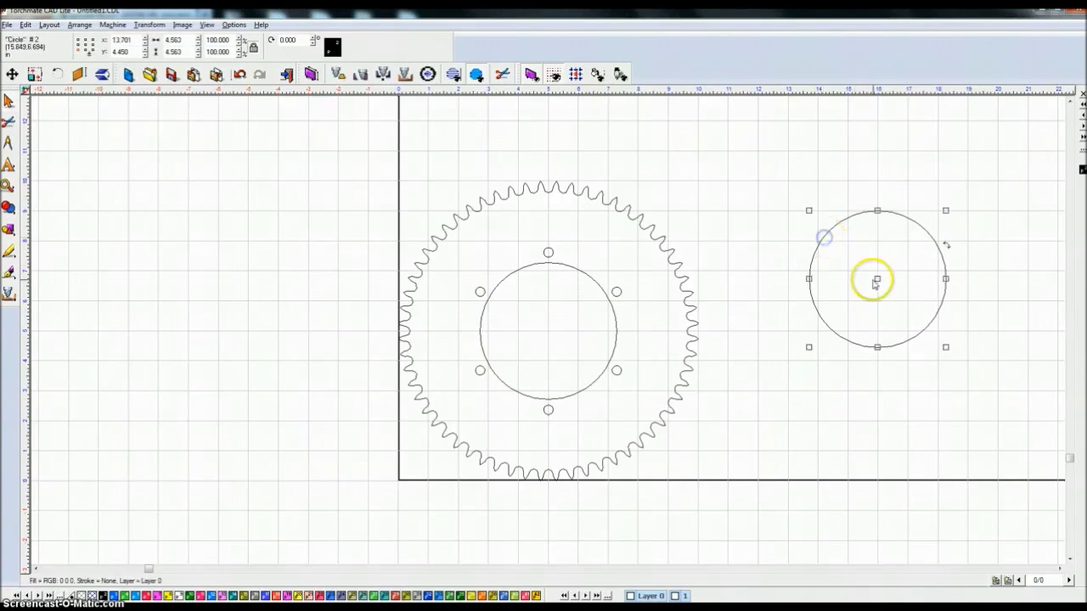
pyautogui.moveTo(876, 280); pyautogui.dragTo(202, 263)
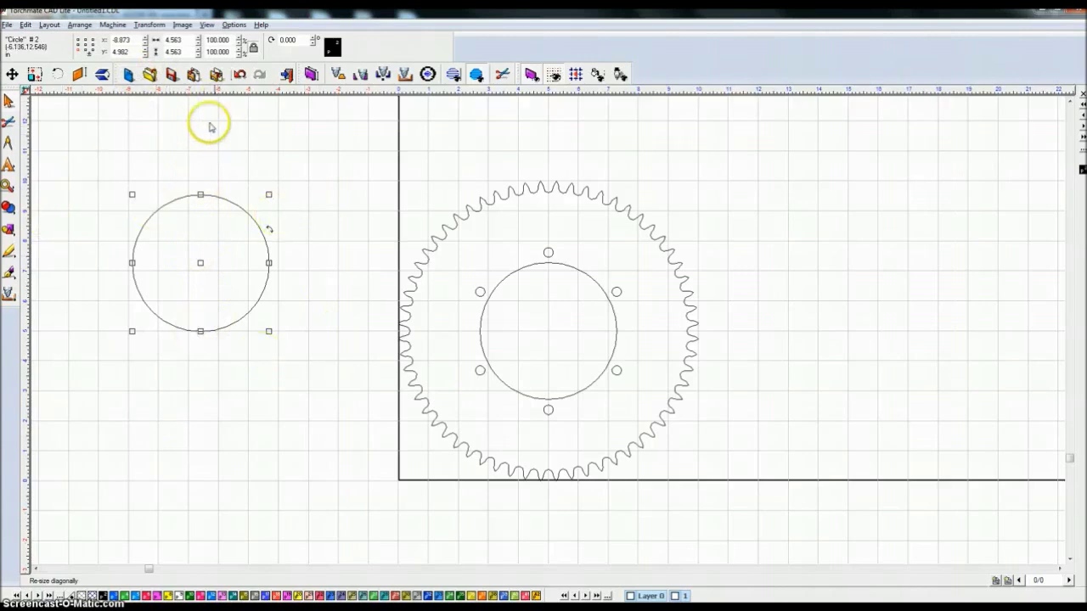
pyautogui.press('Delete')
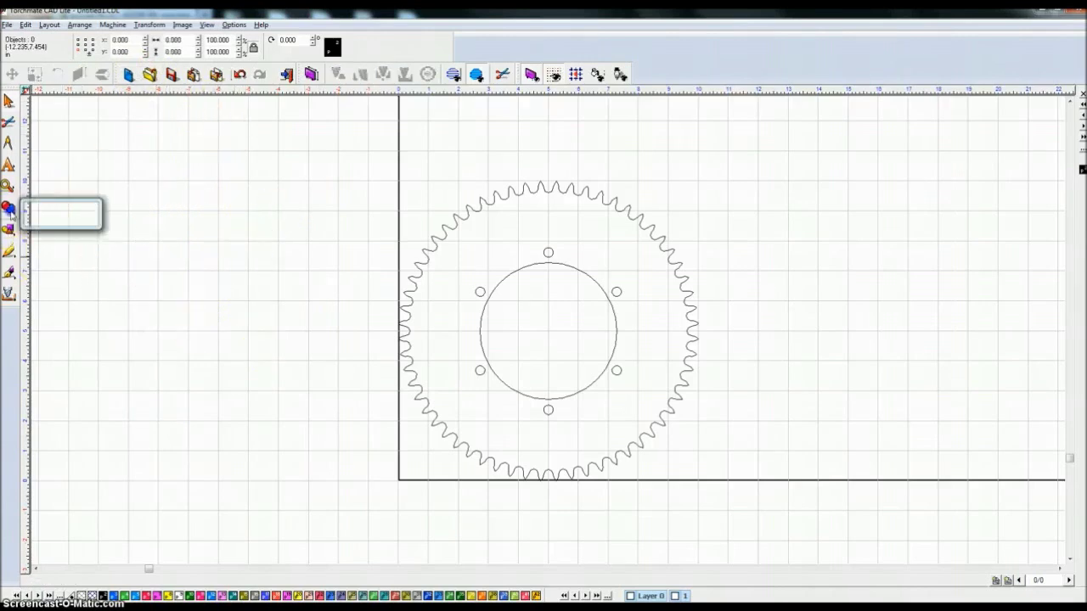
# Draw a circle off the plate beside the sprocket and resize it to 6.25 inches in width and height.
pyautogui.click(10, 228)
pyautogui.click(39, 236)
pyautogui.moveTo(178, 215); pyautogui.dragTo(248, 290)
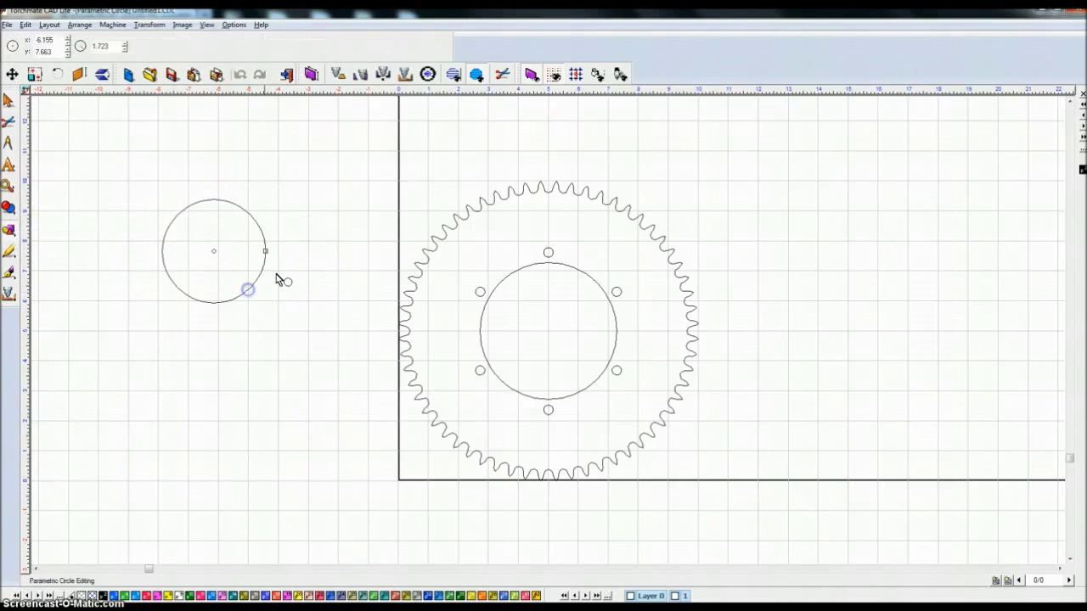
pyautogui.click(8, 100)
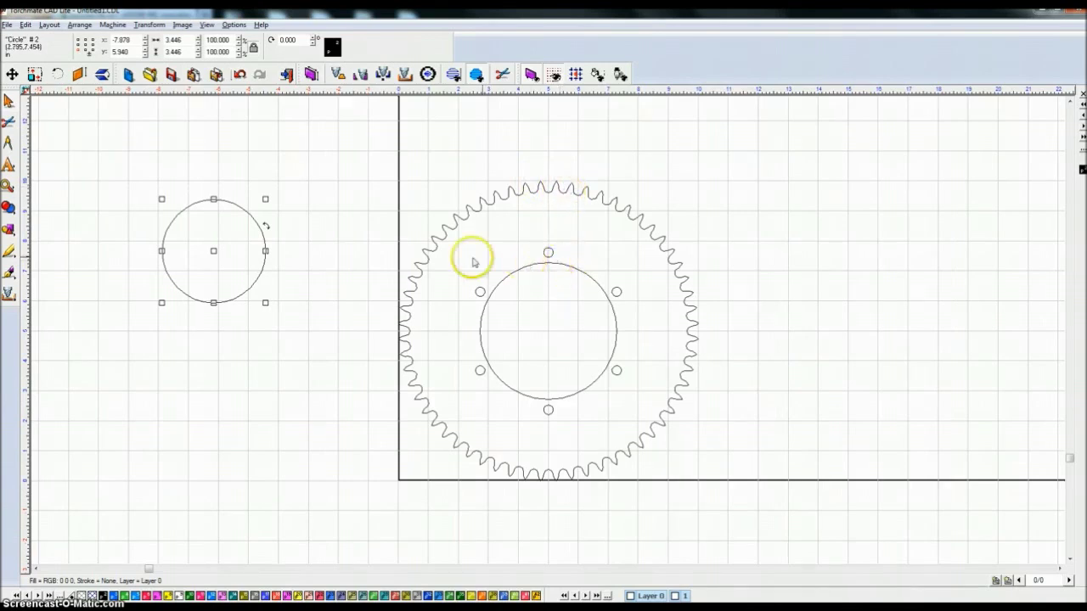
pyautogui.click(173, 41)
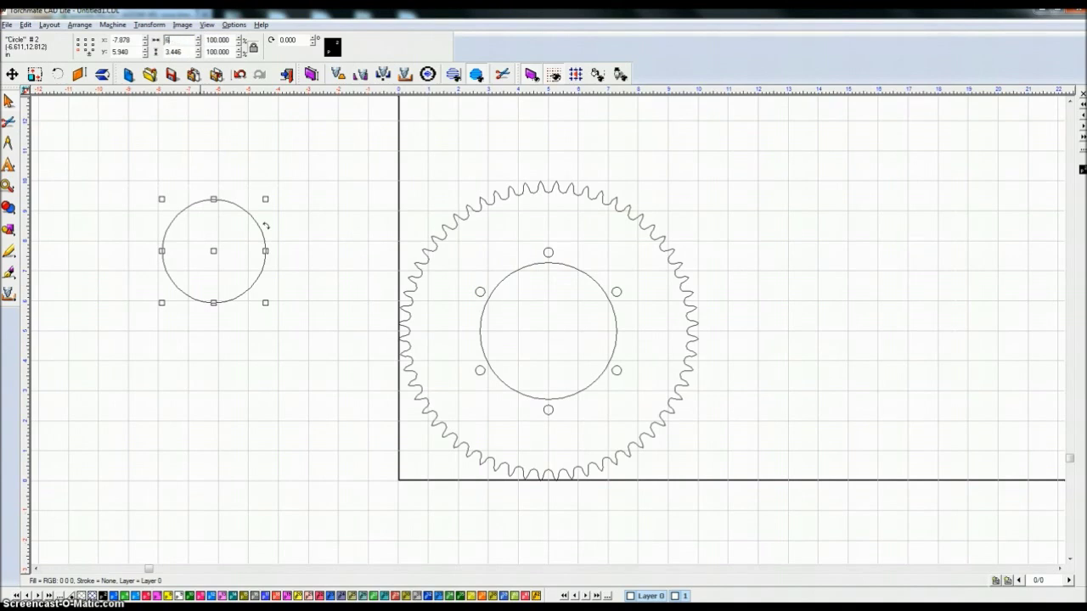
pyautogui.write('6.25')
pyautogui.press('Return')
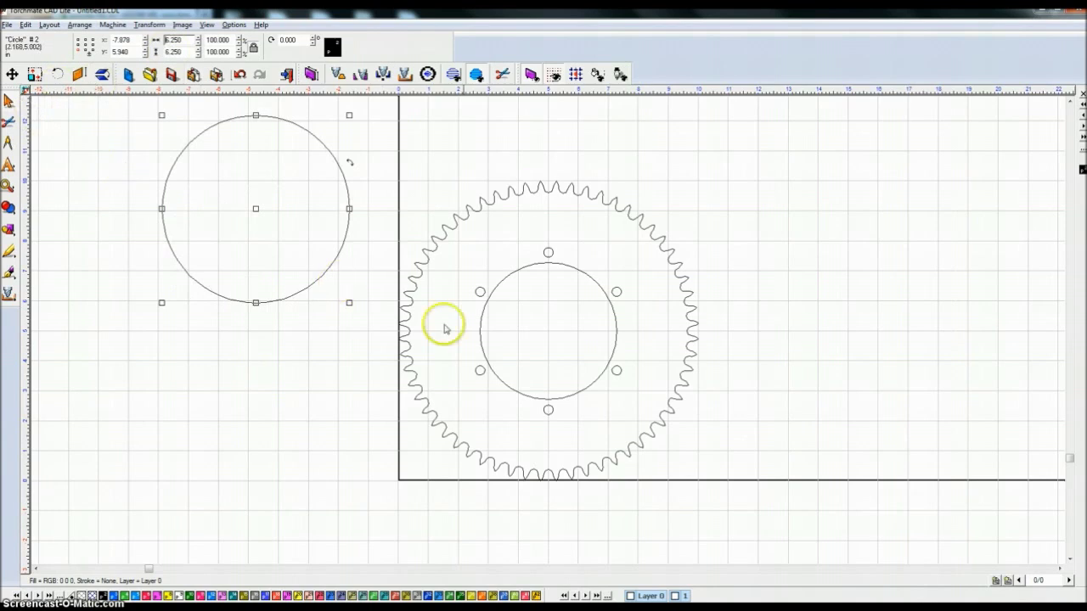
# Centre the 6.25-inch circle on the sprocket vertically and horizontally, and deselect both objects.
pyautogui.keyDown('shift'); pyautogui.click(502, 282); pyautogui.keyUp('shift')
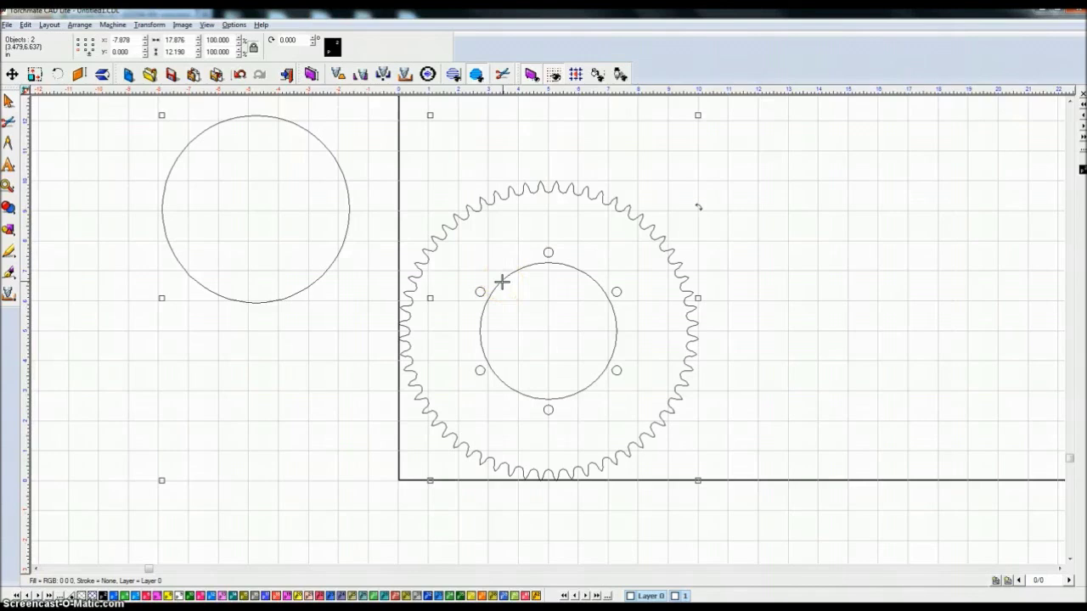
pyautogui.press('c')
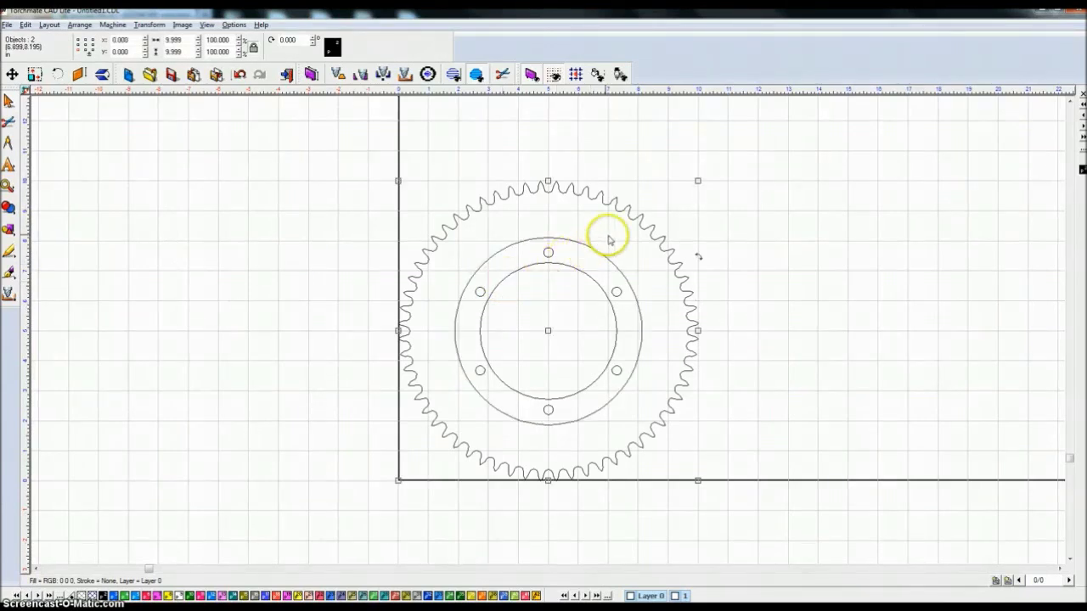
pyautogui.click(739, 235)
# Duplicate the 6.25-inch circle and resize the copy to 8.25 inches in width and height.
pyautogui.click(618, 263)
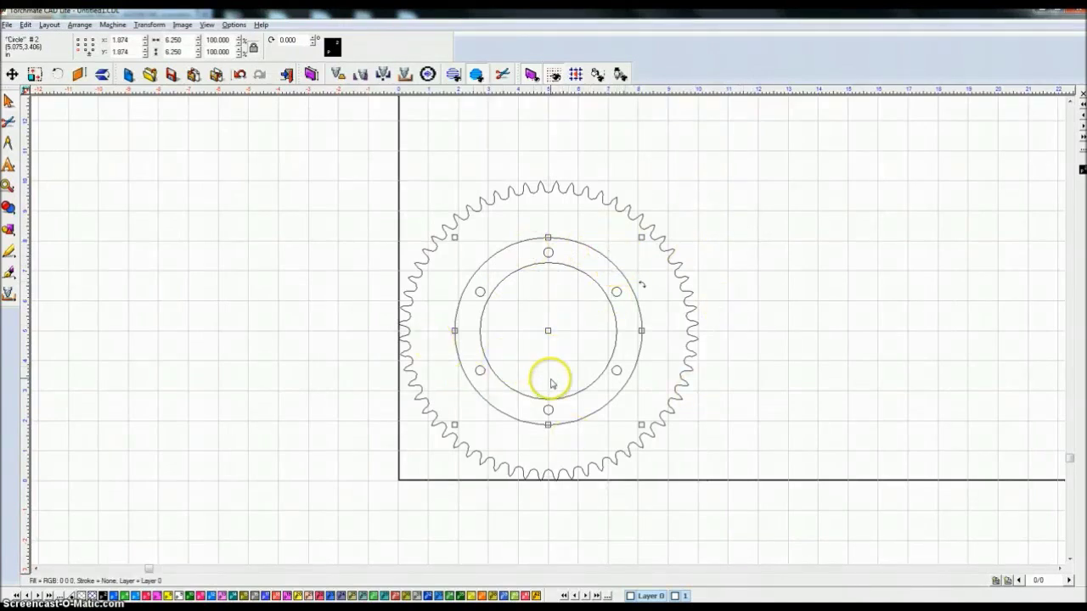
pyautogui.hotkey('ctrl', 'd')
pyautogui.doubleClick(174, 40)
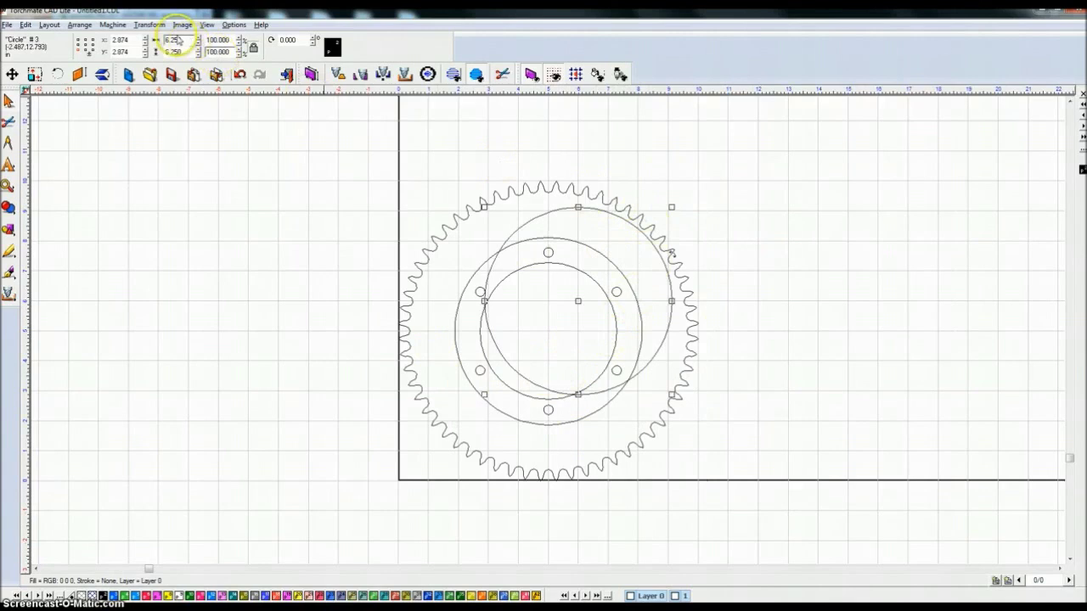
pyautogui.write('8.25')
pyautogui.press('Return')
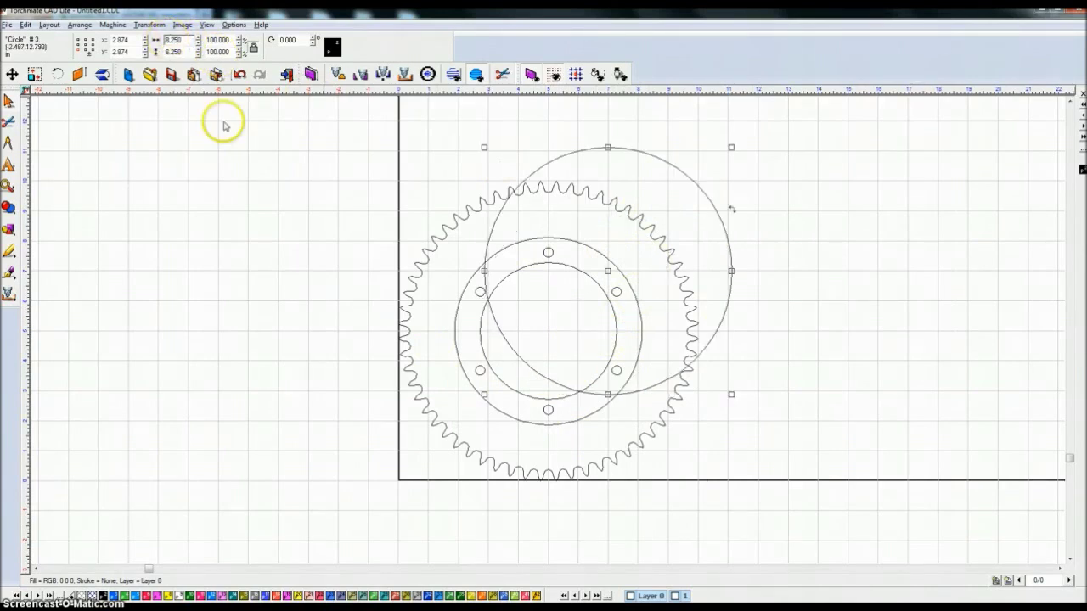
# Centre the 8.25-inch circle on the sprocket vertically and horizontally, and deselect both objects.
pyautogui.keyDown('shift'); pyautogui.click(535, 263); pyautogui.keyUp('shift')
pyautogui.press('F9')
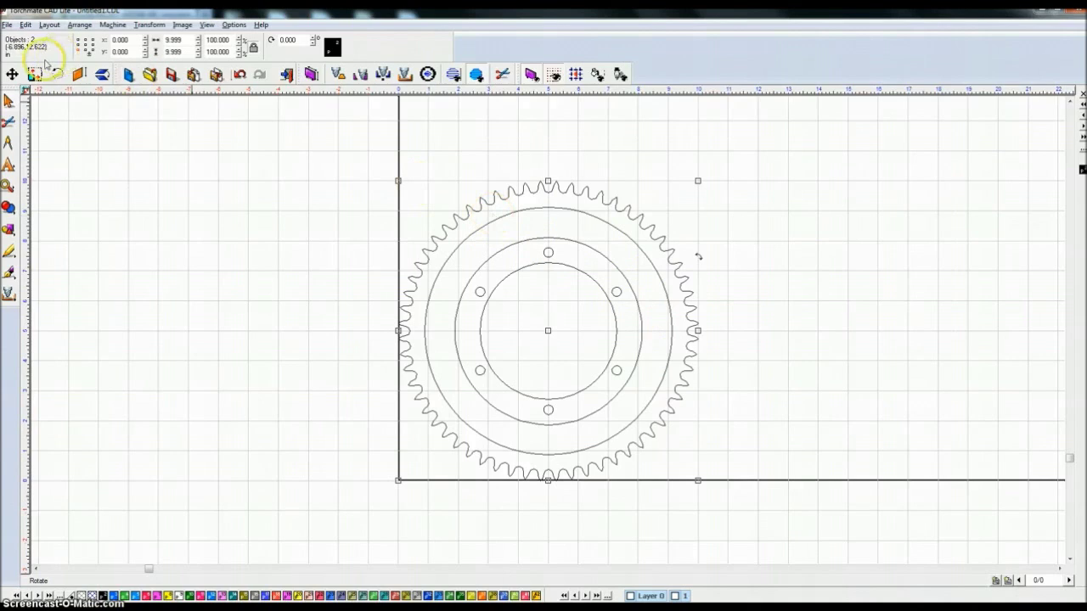
pyautogui.click(237, 193)
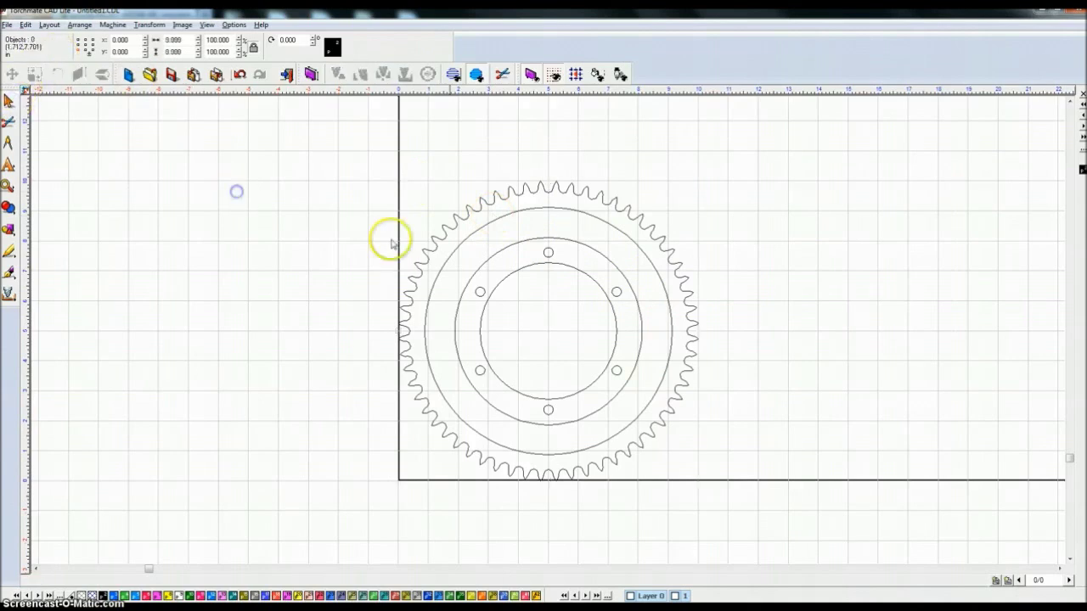
# Combine the 6.25-inch and 8.25-inch circles into one ring with an XOR weld, and deselect it.
pyautogui.click(553, 238)
pyautogui.click(554, 208)
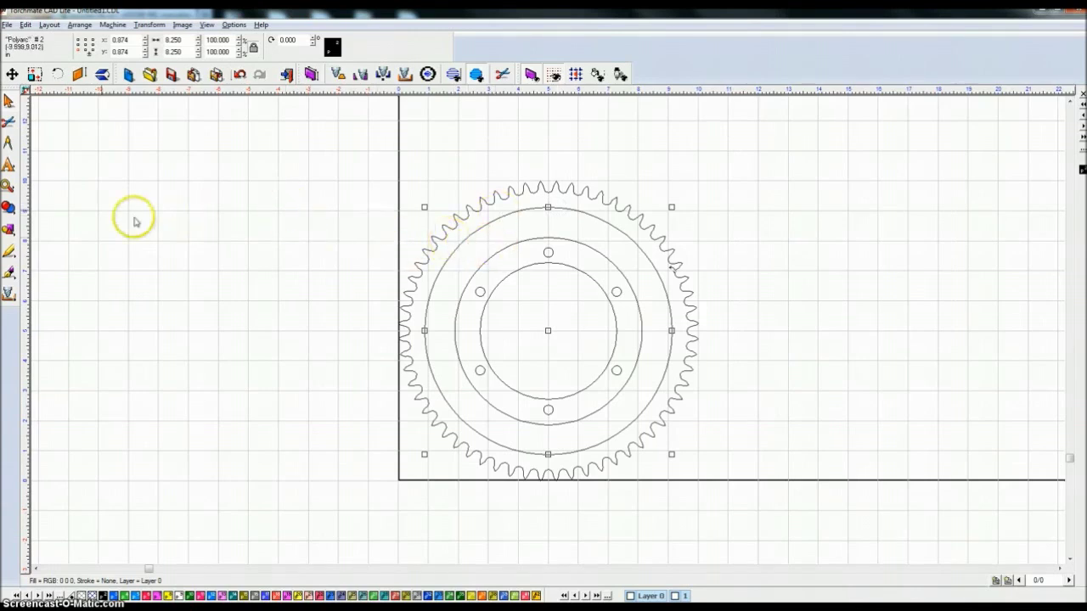
pyautogui.click(9, 210)
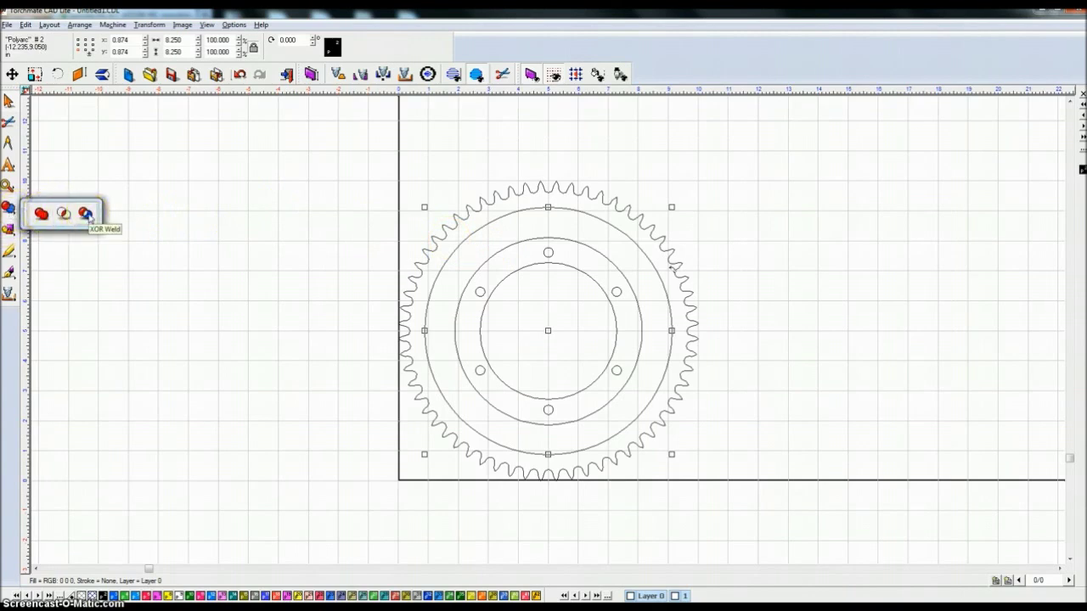
pyautogui.click(253, 206)
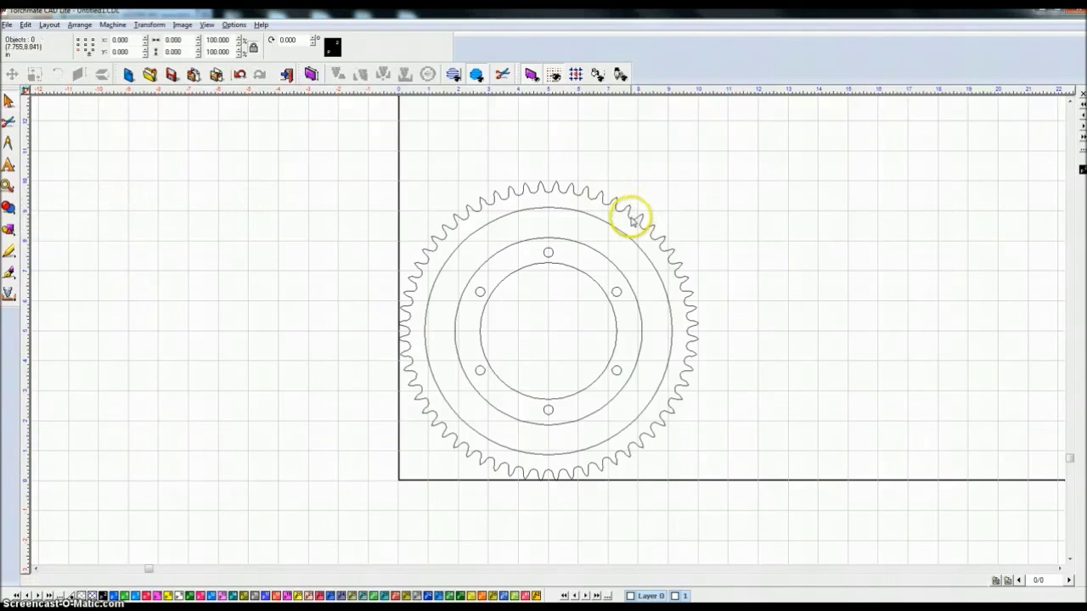
# Move the sprocket off the ring to view both as filled shapes, return to the outline display, and undo the move.
pyautogui.click(593, 283)
pyautogui.moveTo(546, 330); pyautogui.dragTo(873, 291)
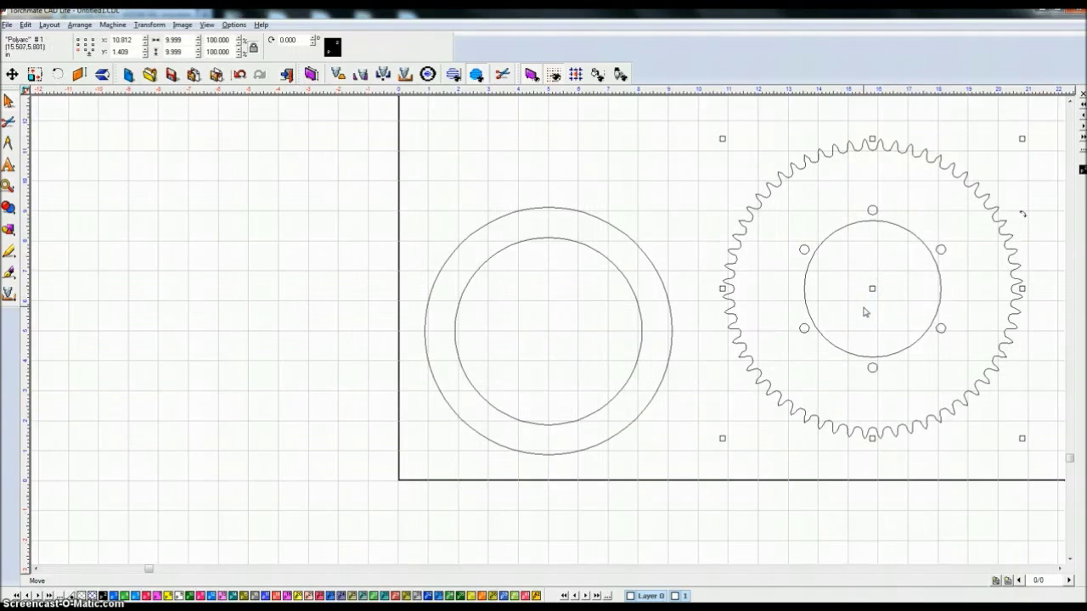
pyautogui.press('F9')
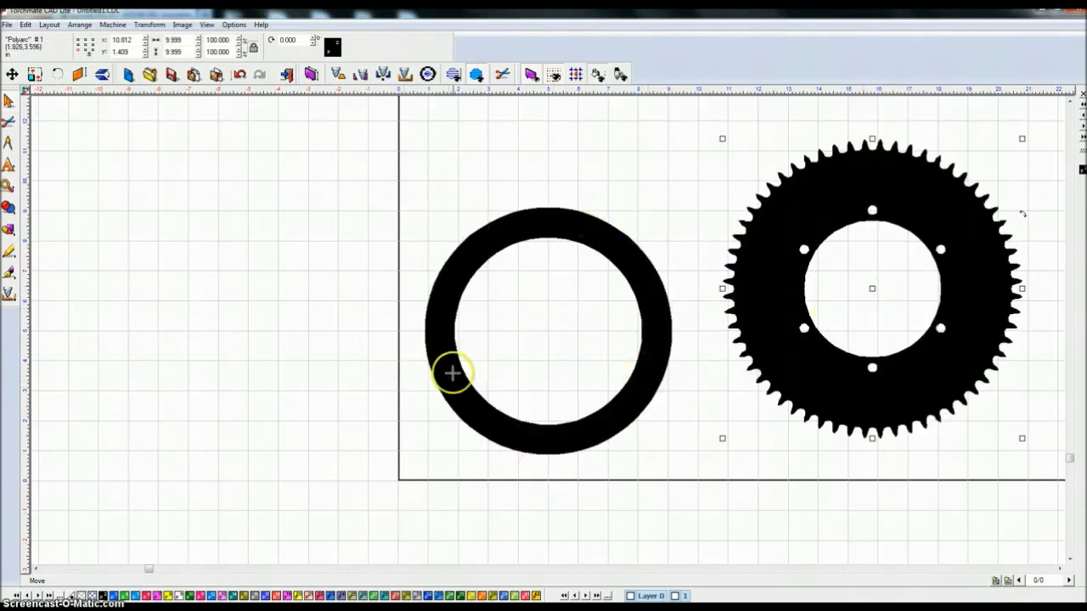
pyautogui.press('f')
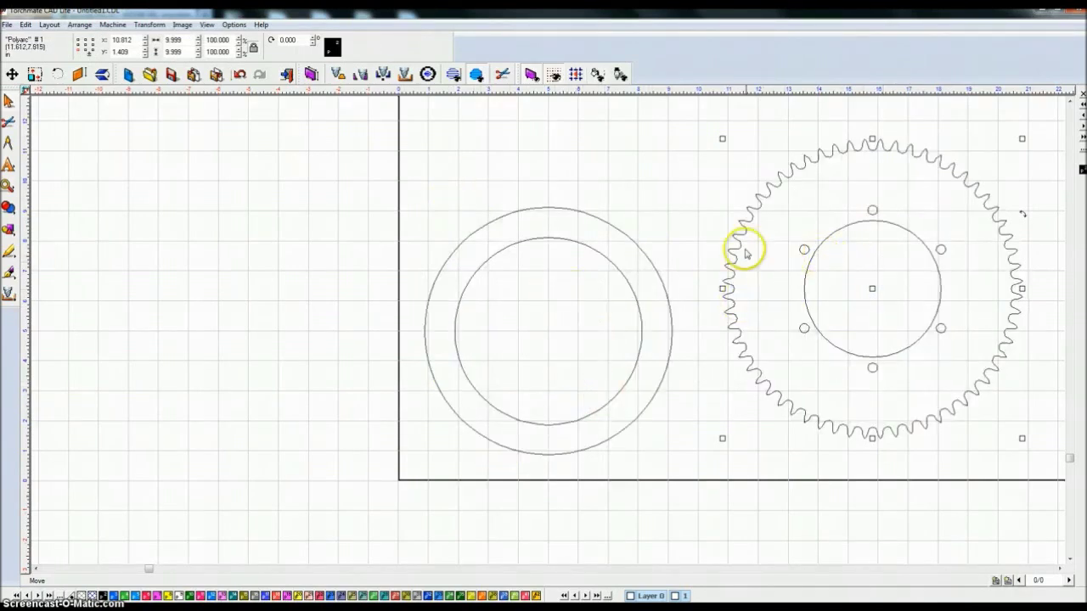
pyautogui.hotkey('ctrl', 'z')
pyautogui.click(654, 162)
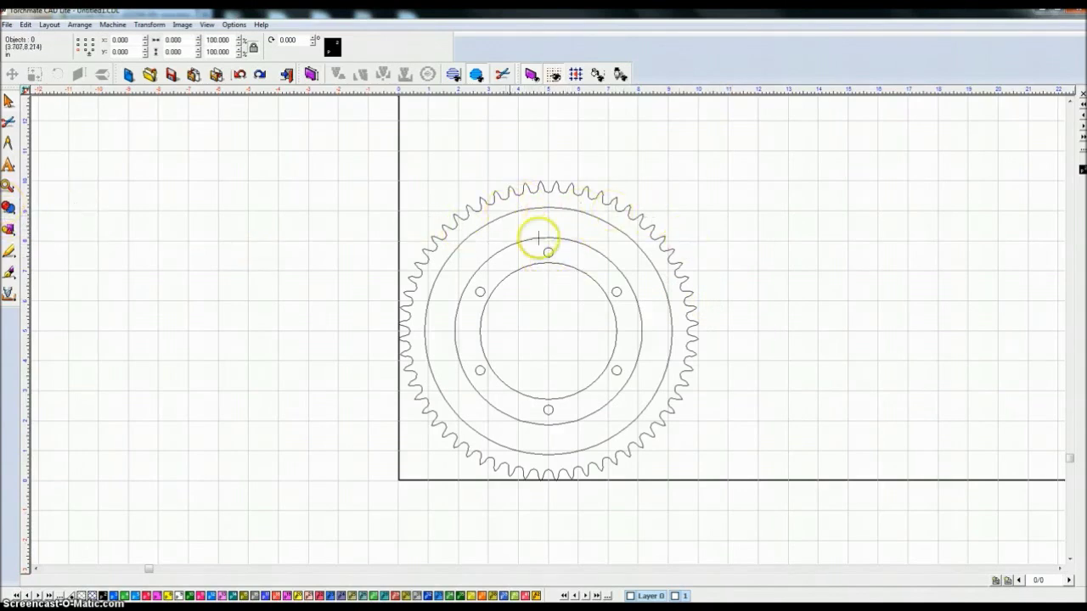
# Draw a square beside the sprocket and set its width and height to 1 inch.
pyautogui.click(9, 209)
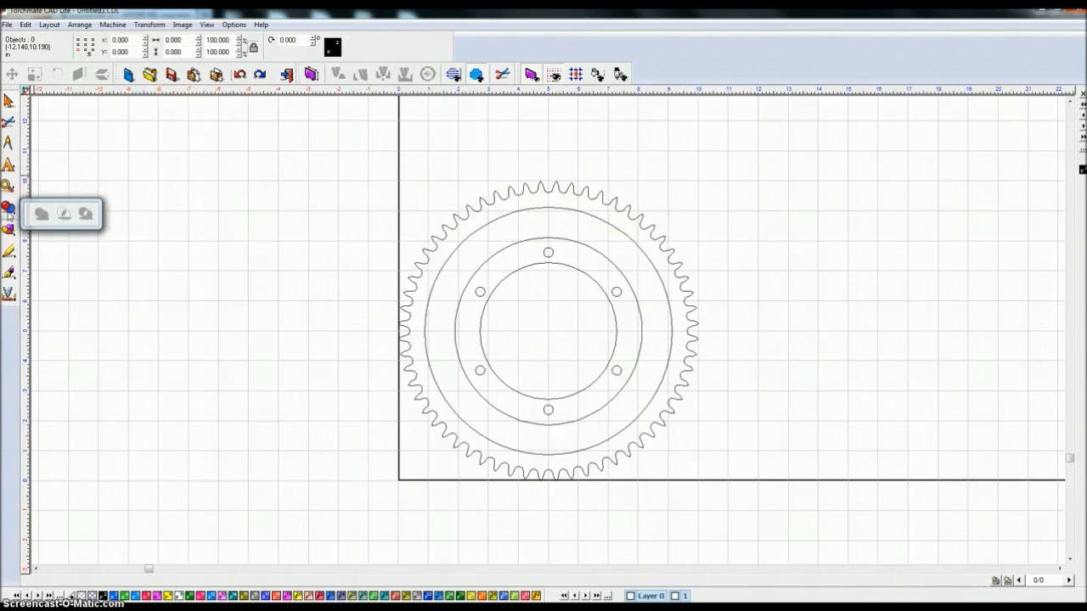
pyautogui.click(11, 229)
pyautogui.click(85, 235)
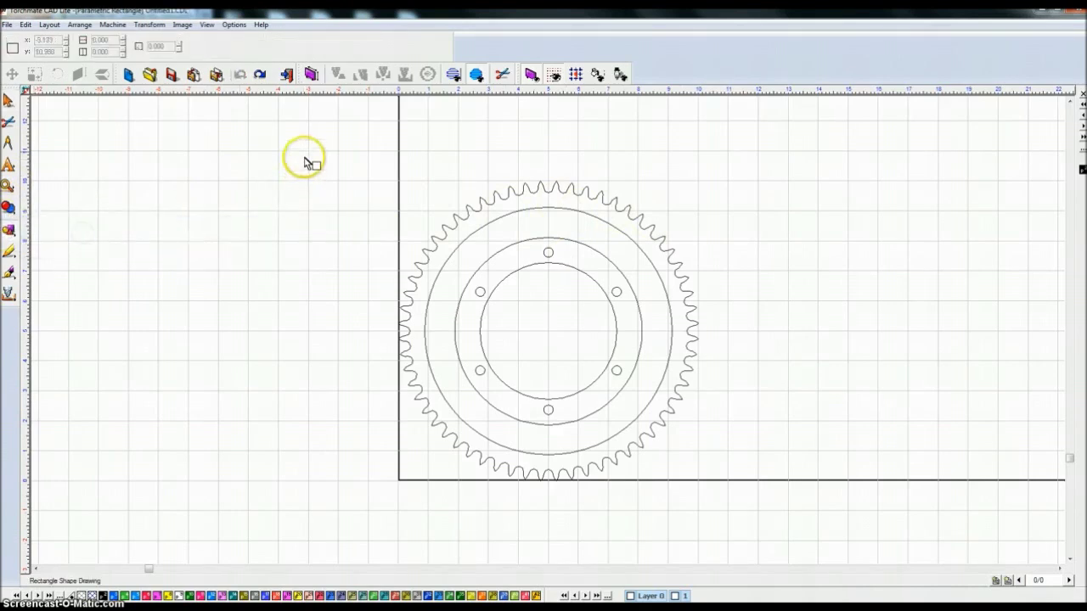
pyautogui.moveTo(267, 146)
pyautogui.mouseDown()
pyautogui.moveTo(285, 188)
pyautogui.moveTo(313, 184)
pyautogui.mouseUp()
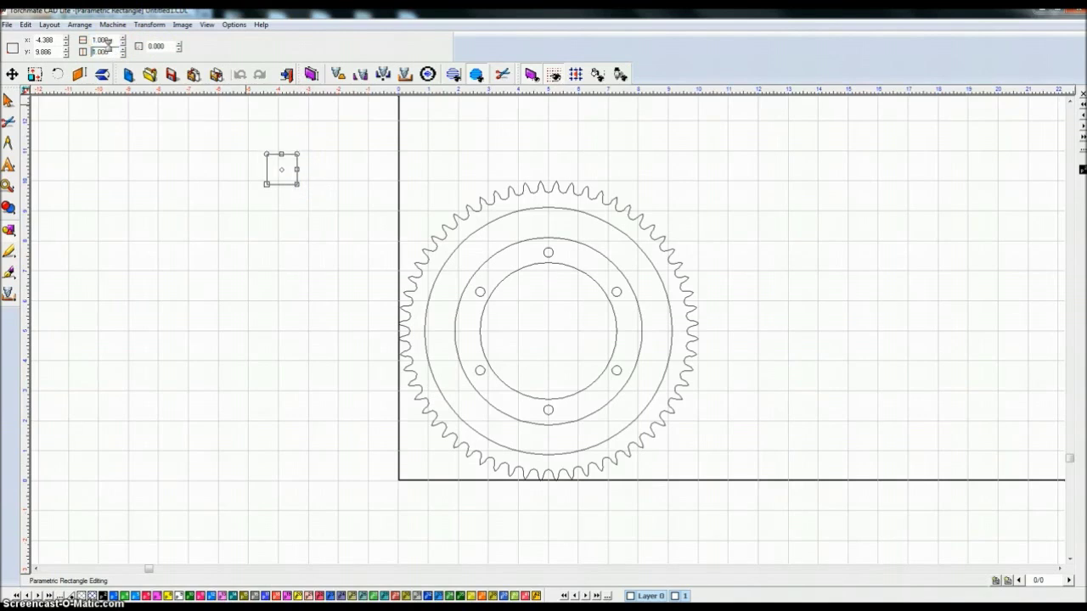
pyautogui.click(8, 99)
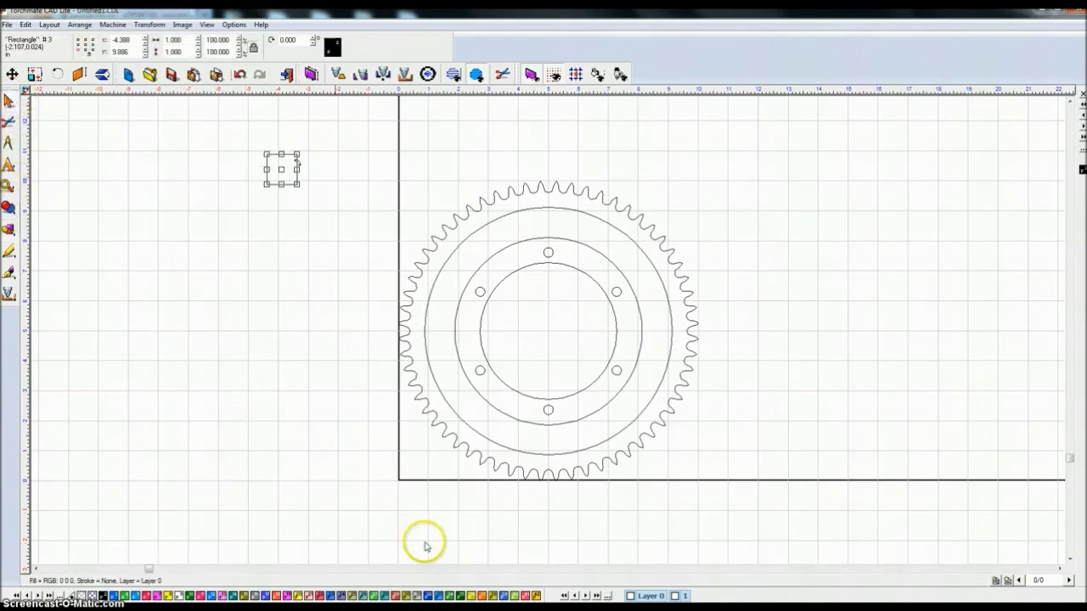
# Switch to the browser to examine the reference sprocket's cutout windows, return to Torchmate CAD, and deselect the square.
pyautogui.hotkey('alt', 'Tab')
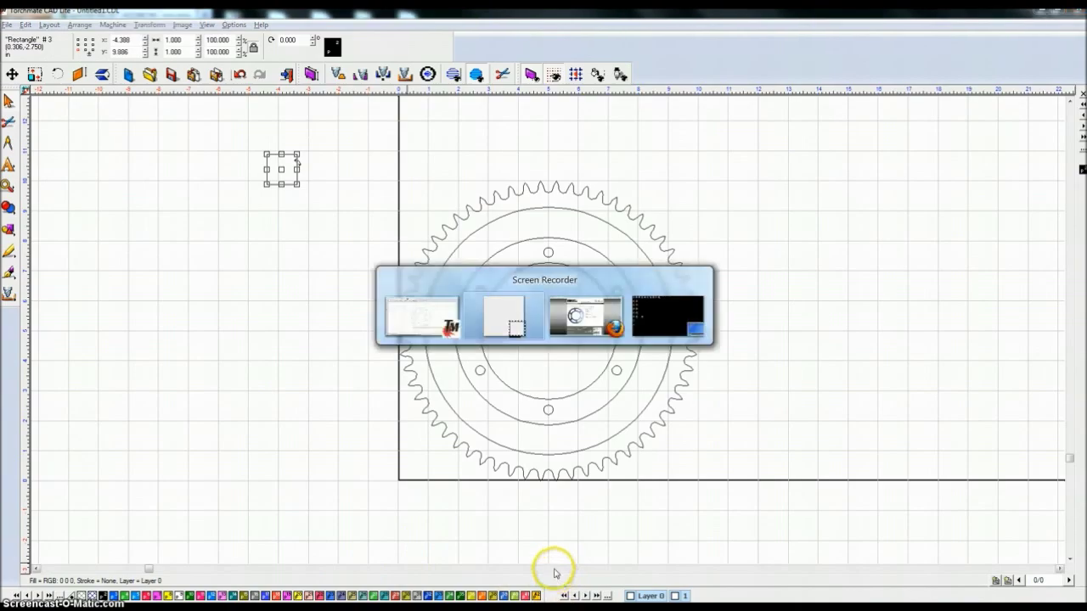
pyautogui.hotkey('alt', 'Tab')
pyautogui.hotkey('alt', 'Tab')
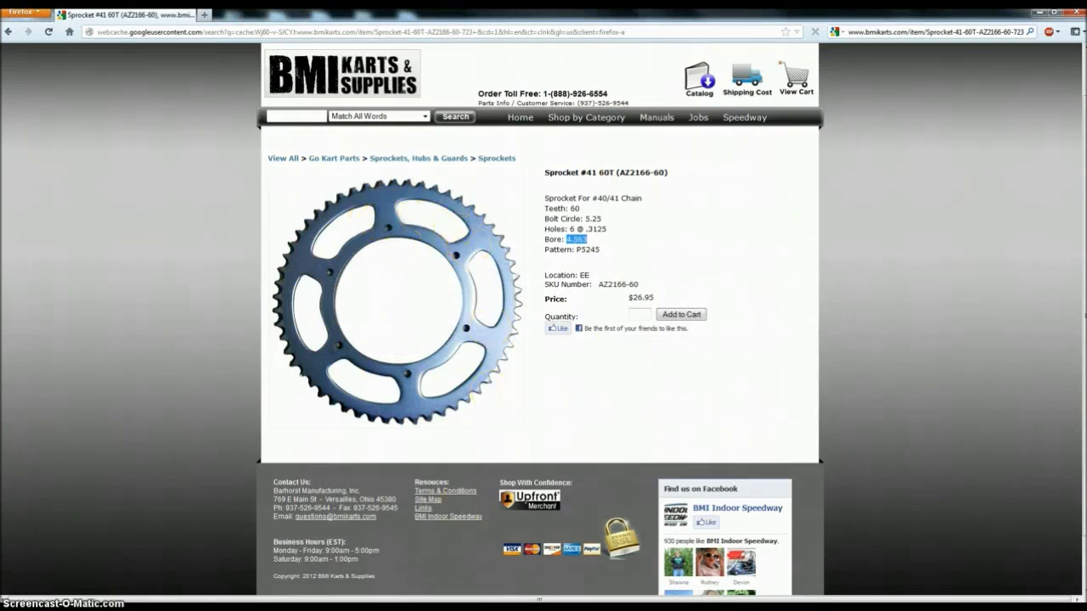
pyautogui.hotkey('alt', 'Tab')
pyautogui.click(179, 174)
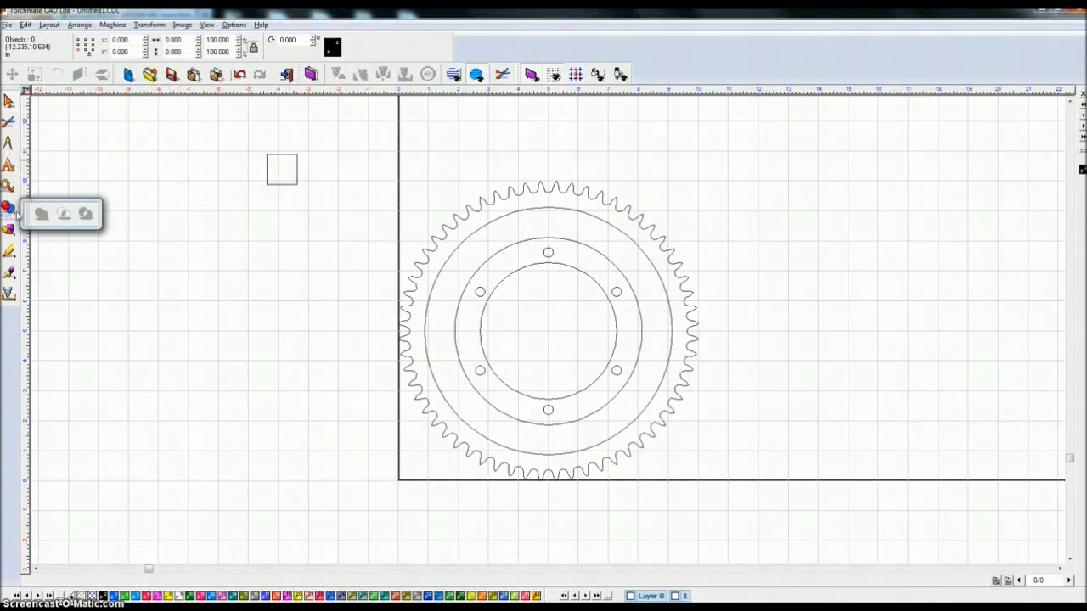
# Draw a second rectangle about 1.12 inches high overlapping the square's lower edge, and set its width to 1.5 inches.
pyautogui.moveTo(8, 229)
pyautogui.click(81, 234)
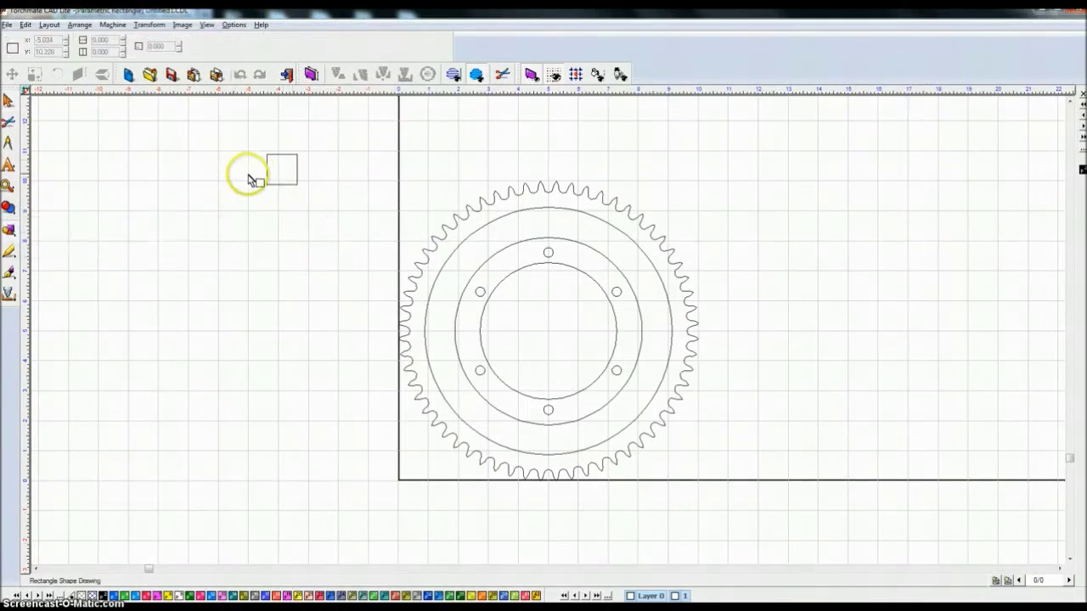
pyautogui.moveTo(258, 175); pyautogui.dragTo(310, 207)
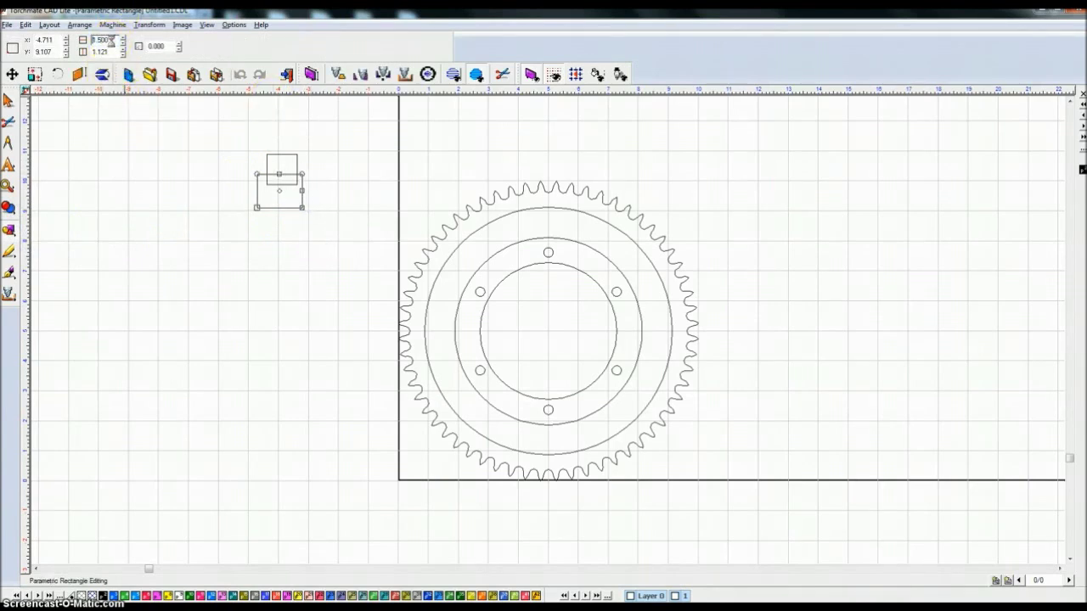
pyautogui.click(8, 97)
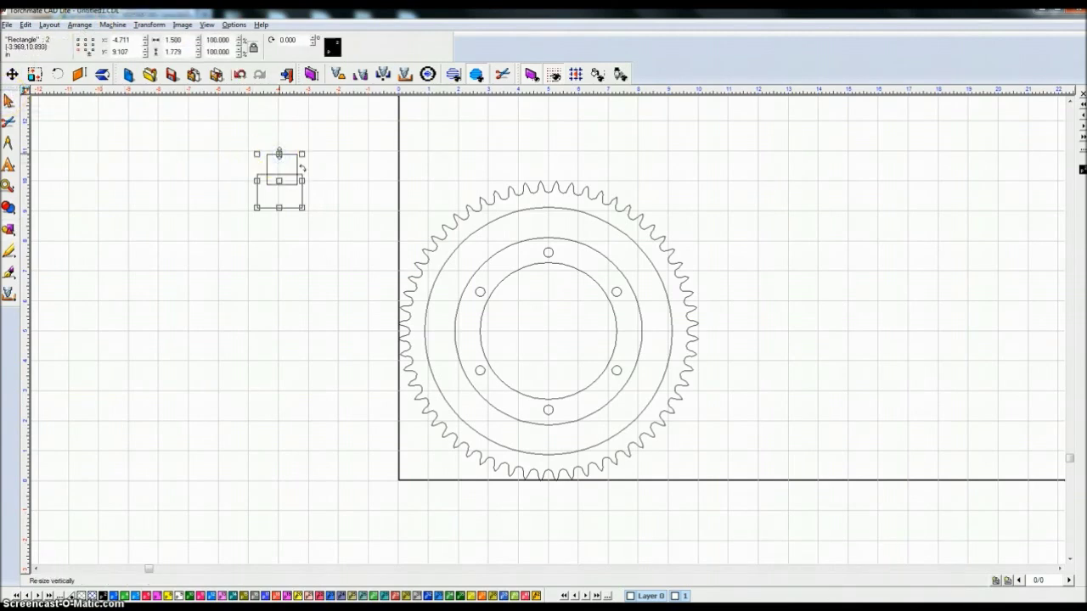
# Centre the 1.5-inch-wide rectangle horizontally on the square, and deselect both.
pyautogui.click(280, 156)
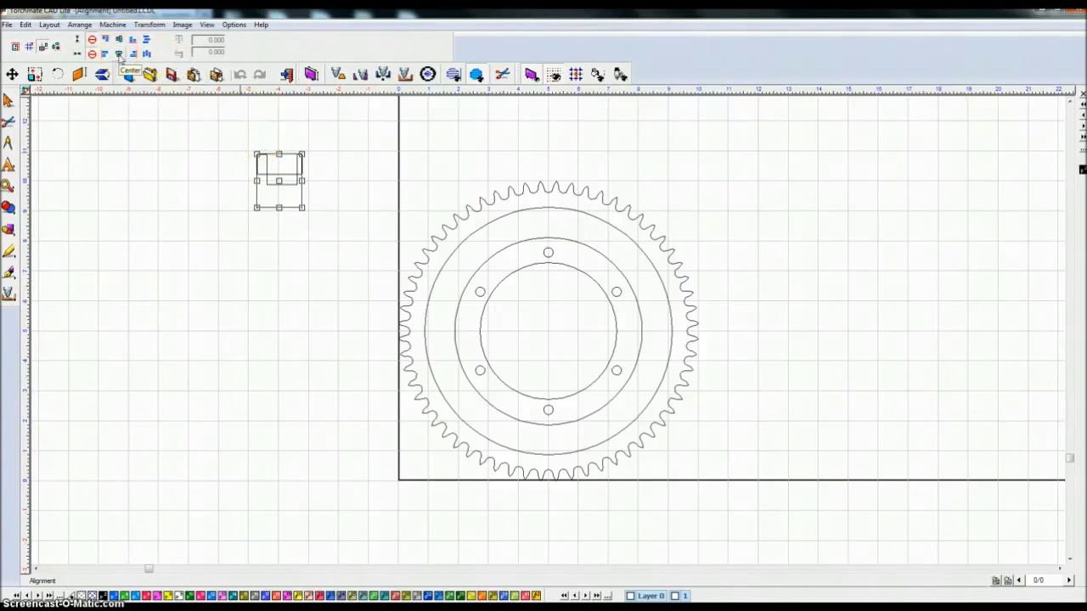
pyautogui.click(119, 54)
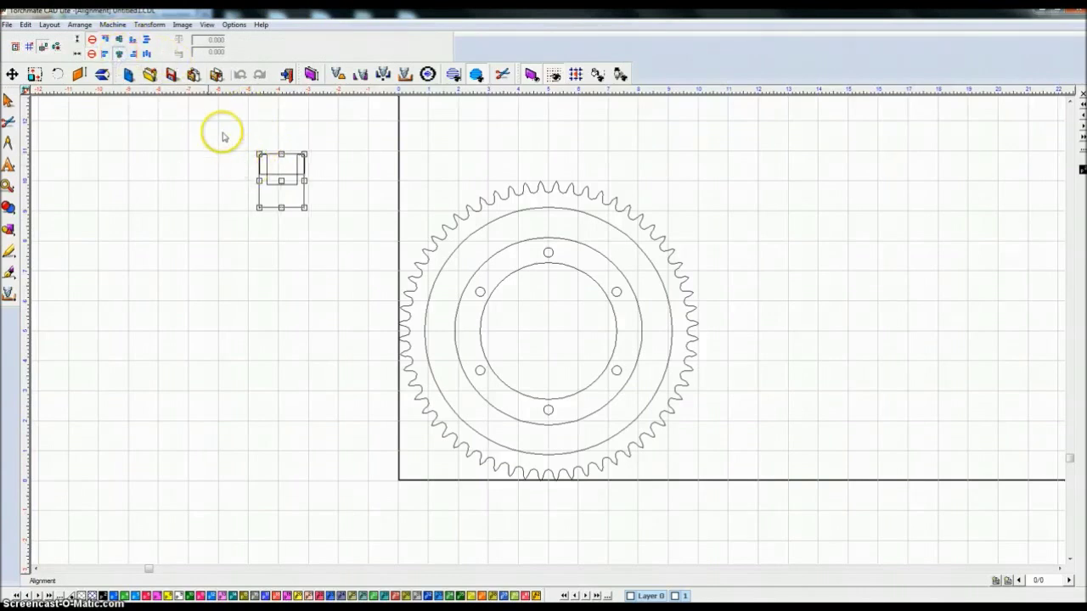
pyautogui.click(9, 100)
pyautogui.click(159, 166)
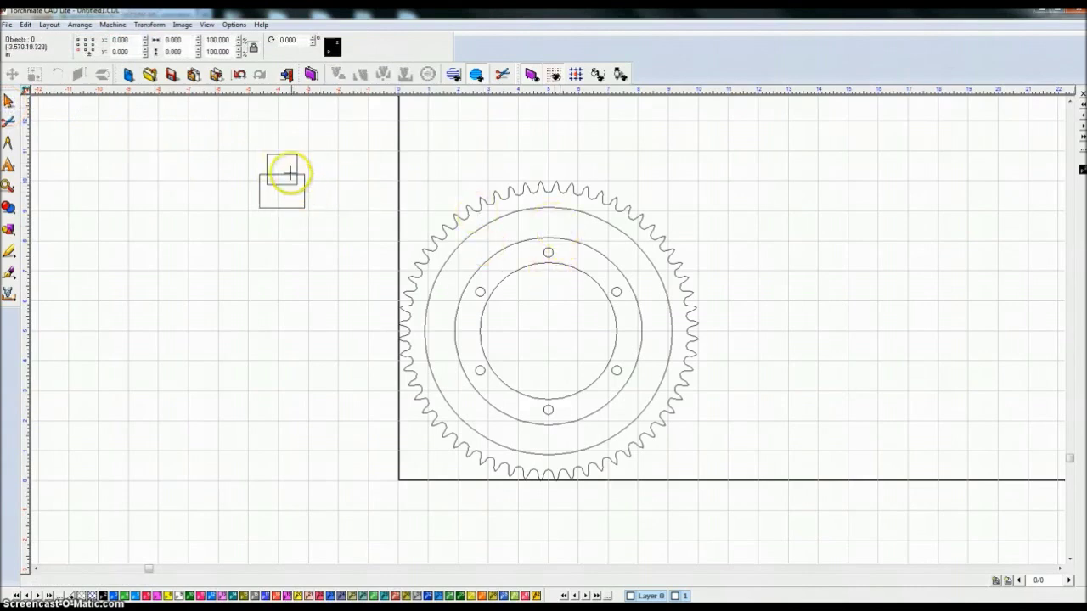
# Measure the radial gap between the ring's outer and inner circles, check the measuring point up close, and end the measurement.
pyautogui.click(10, 145)
pyautogui.click(39, 149)
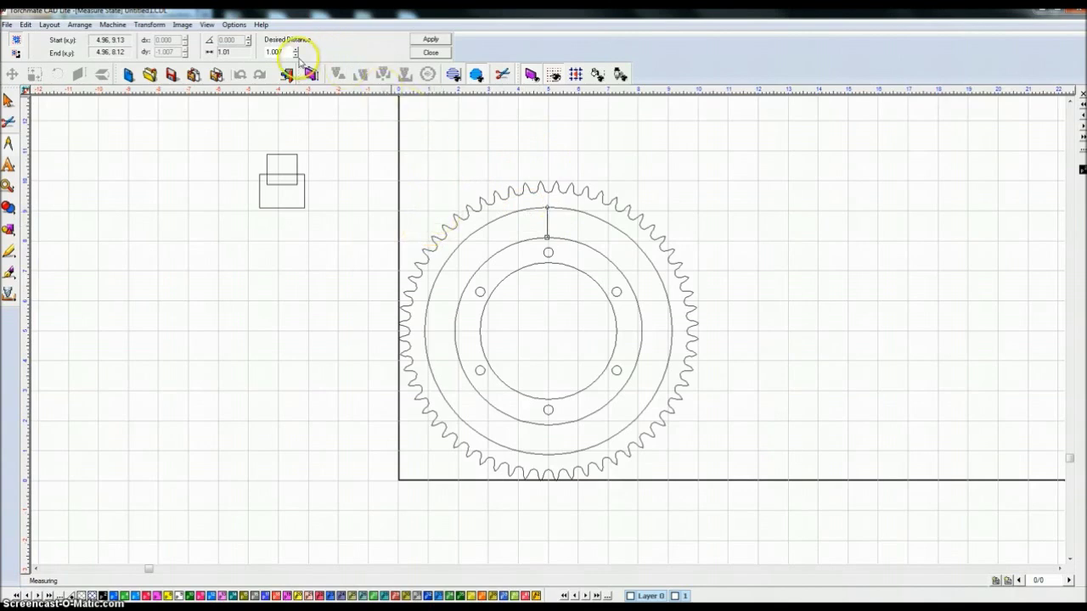
pyautogui.scroll(8, 564, 212)
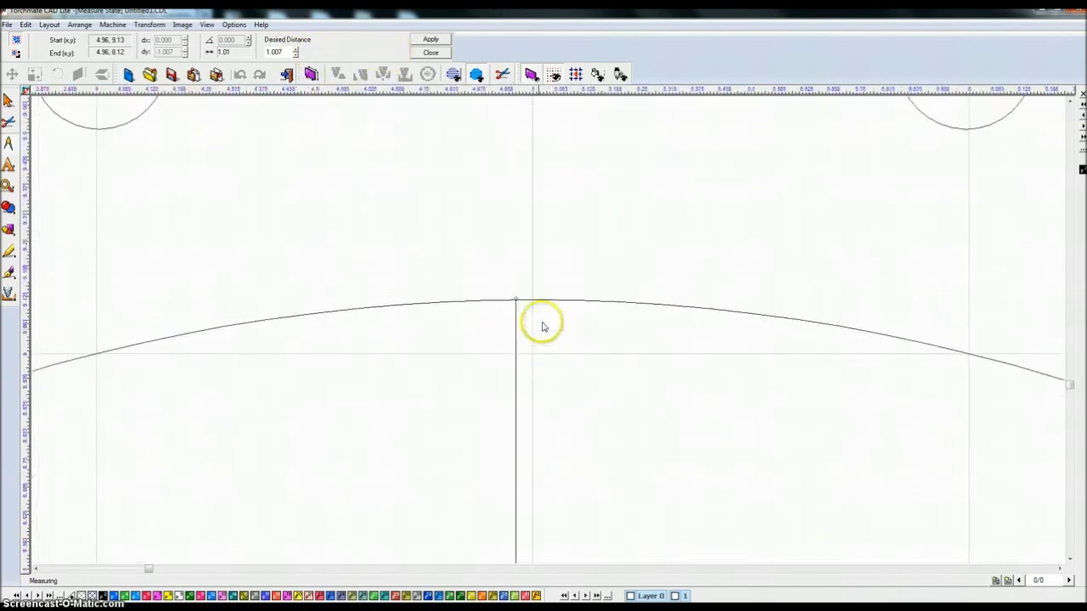
pyautogui.scroll(-6, 527, 342)
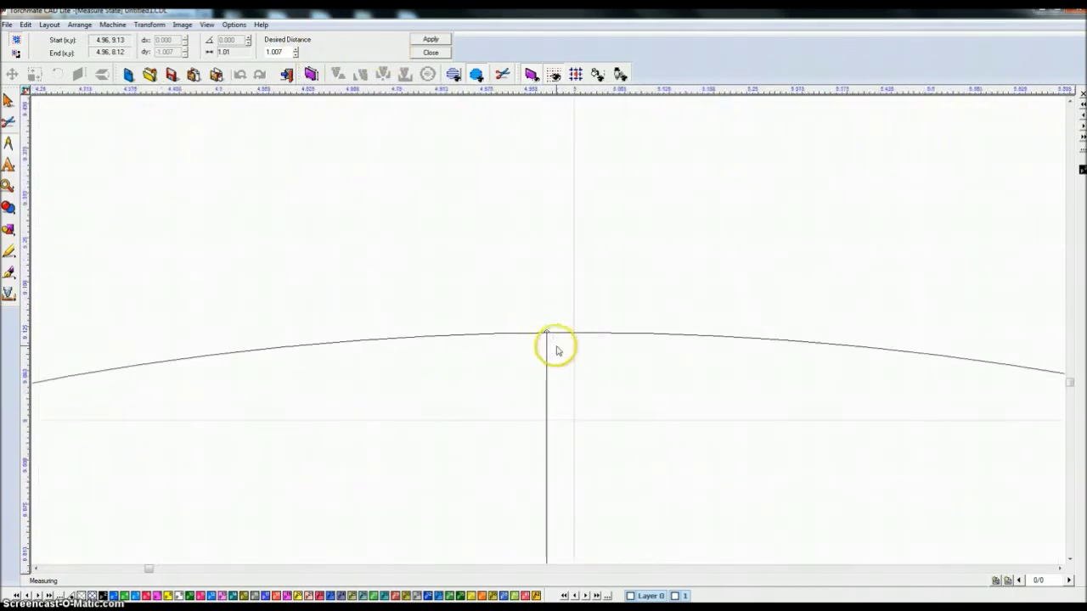
pyautogui.scroll(5, 537, 348)
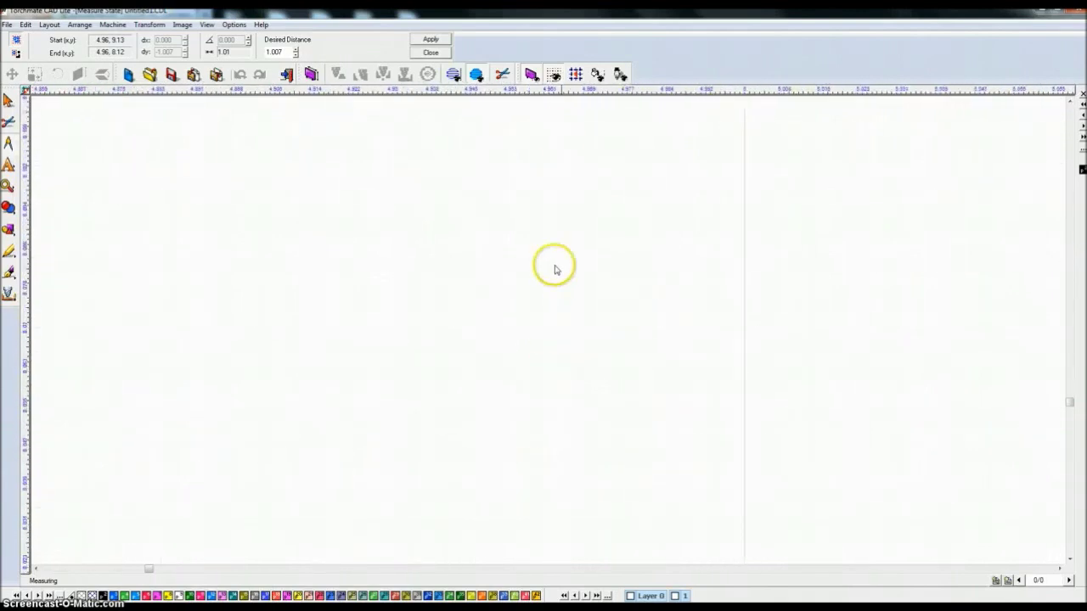
pyautogui.scroll(-2, 554, 266)
pyautogui.scroll(2, 549, 328)
pyautogui.scroll(-5, 548, 331)
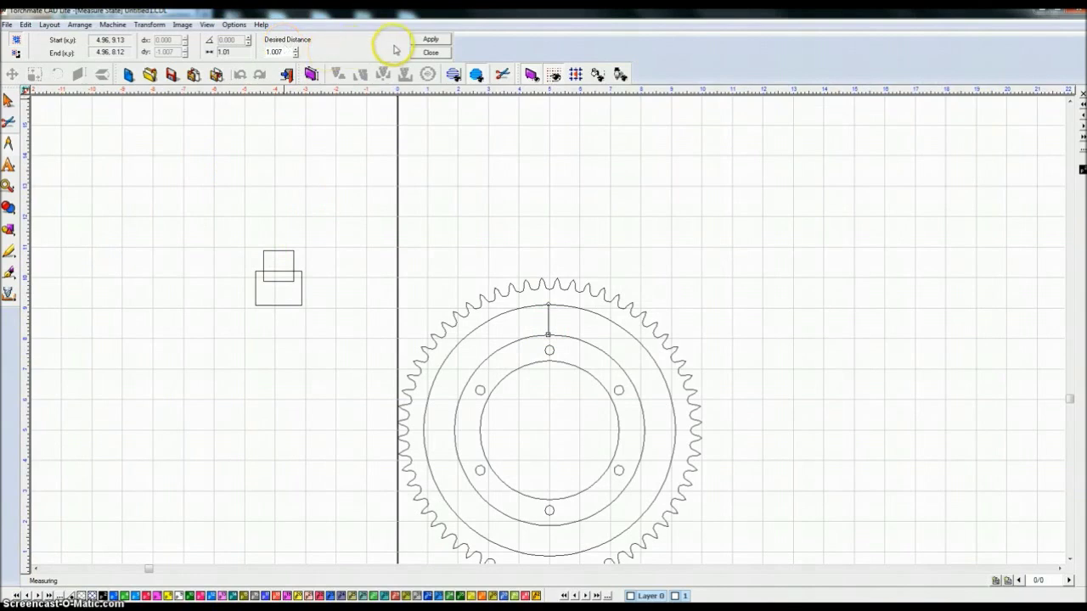
pyautogui.click(425, 52)
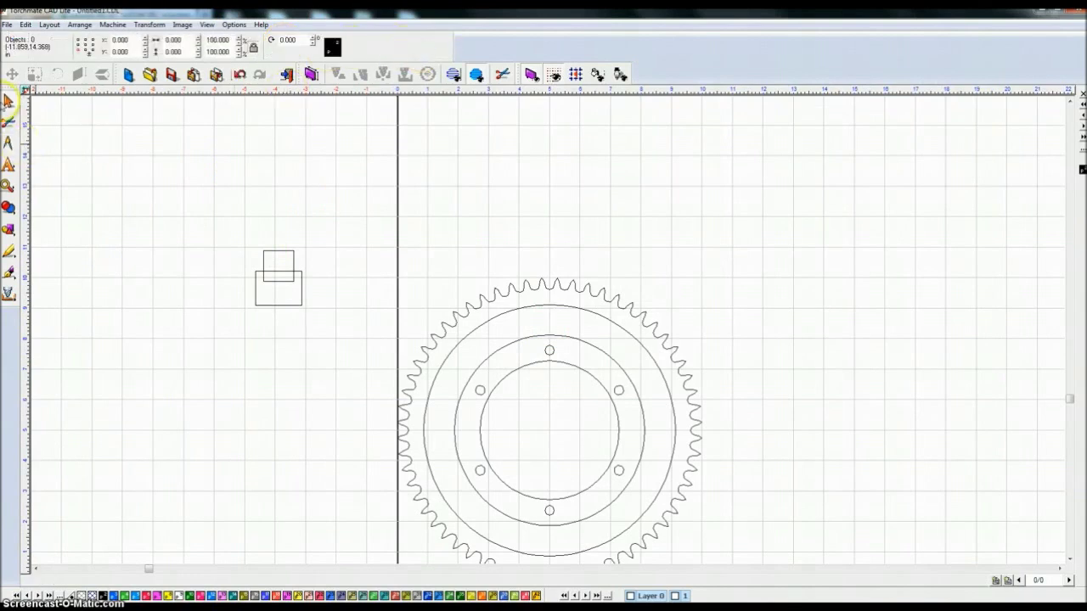
# Use the wider rectangle's bottom centre as its reference point, set its Y position to 9.886-1.25 inches, and deselect it.
pyautogui.click(278, 253)
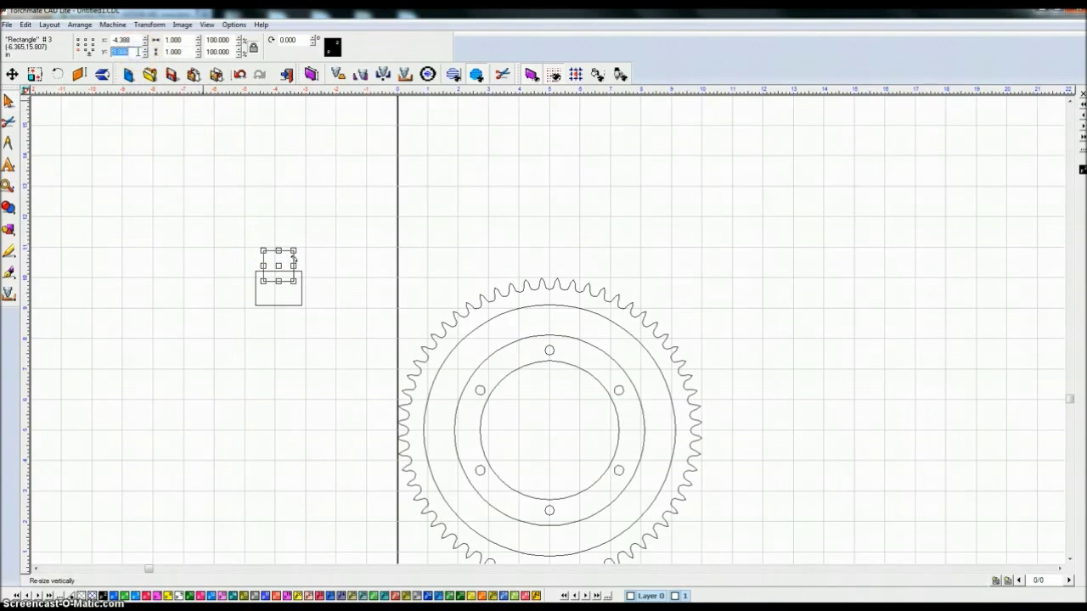
pyautogui.click(287, 304)
pyautogui.click(85, 43)
pyautogui.click(86, 49)
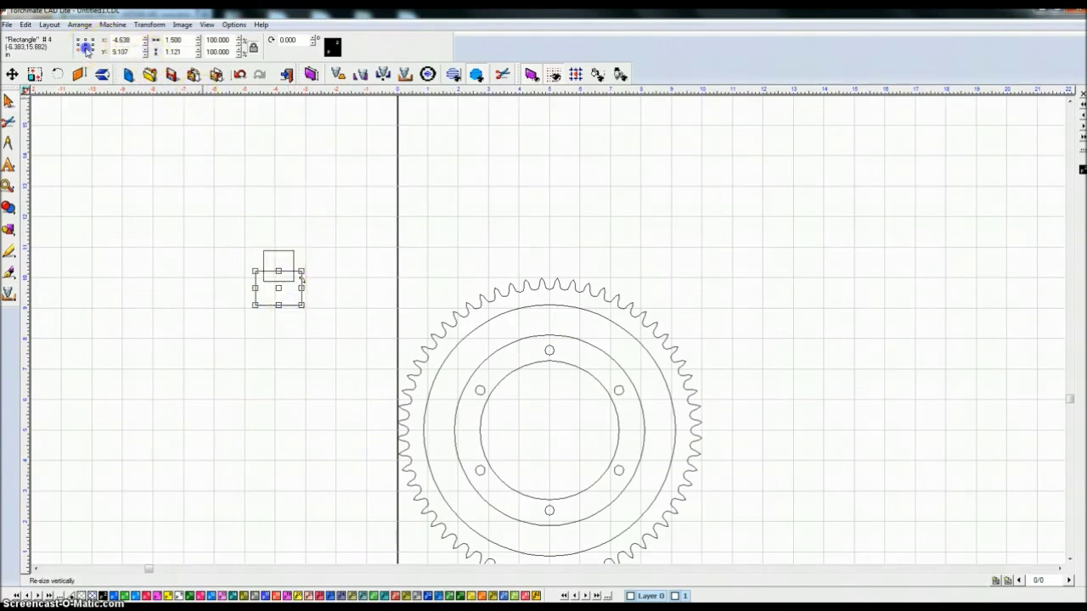
pyautogui.click(129, 52)
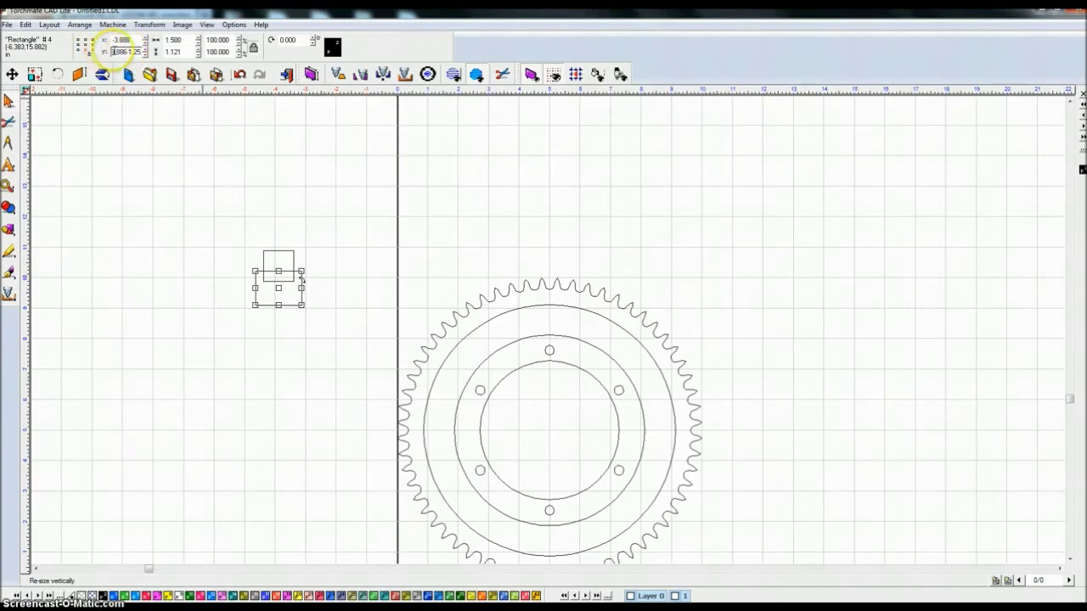
pyautogui.press('Return')
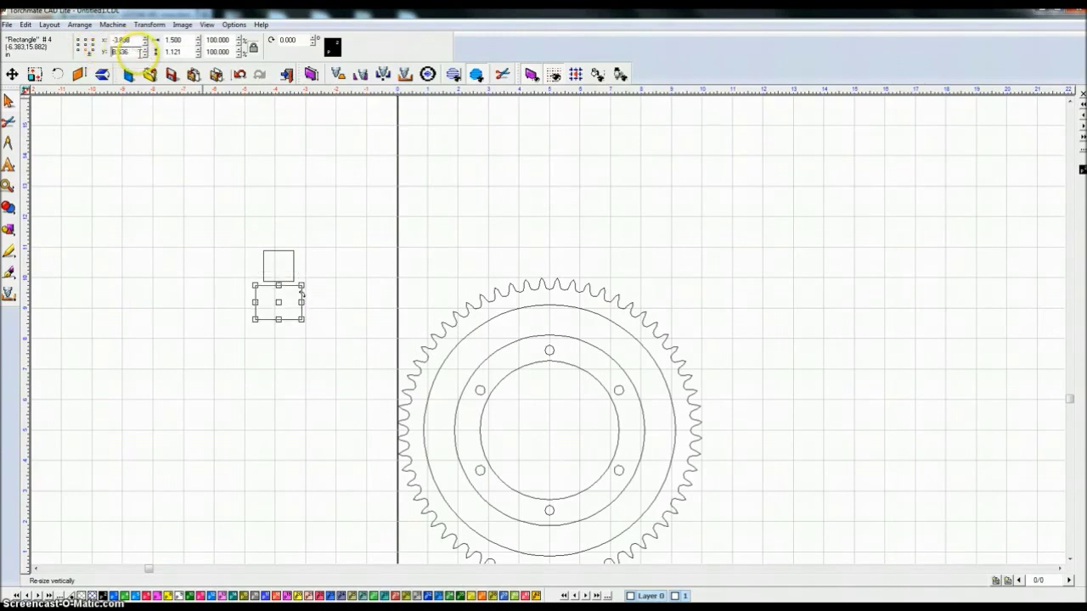
pyautogui.click(346, 272)
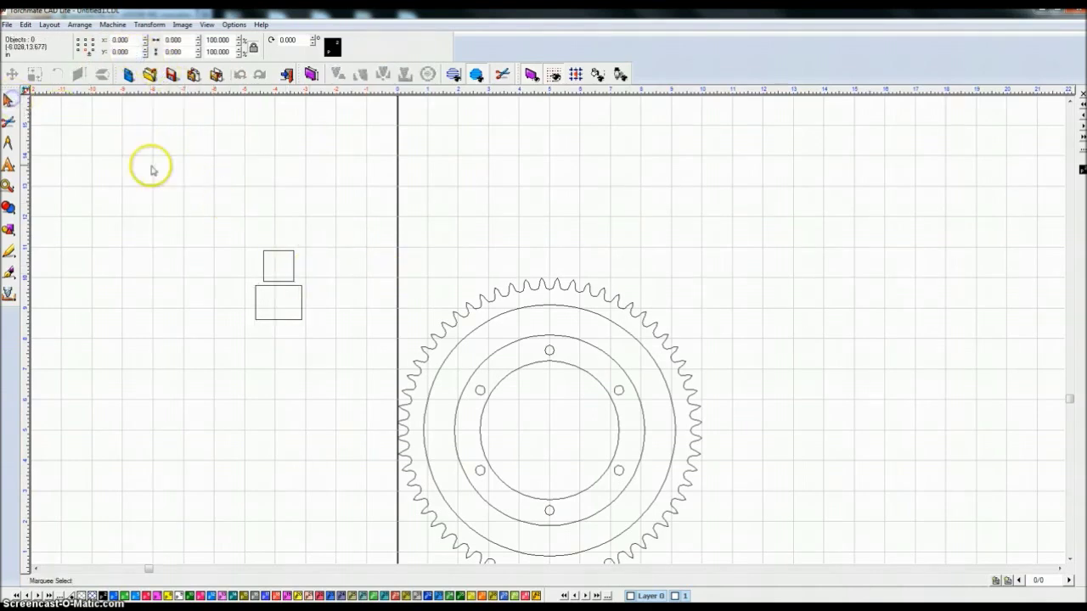
# Check the square's top-centre position, and set the wider rectangle's bottom-centre Y position to 10.886-1.25 inches.
pyautogui.moveTo(219, 208); pyautogui.dragTo(342, 286)
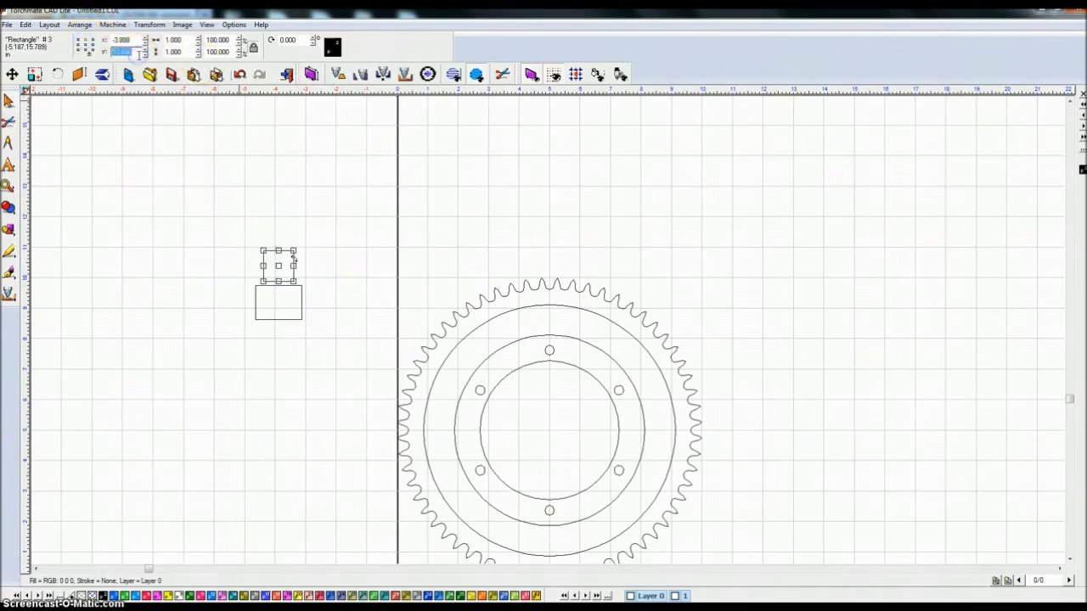
pyautogui.moveTo(226, 269); pyautogui.dragTo(343, 349)
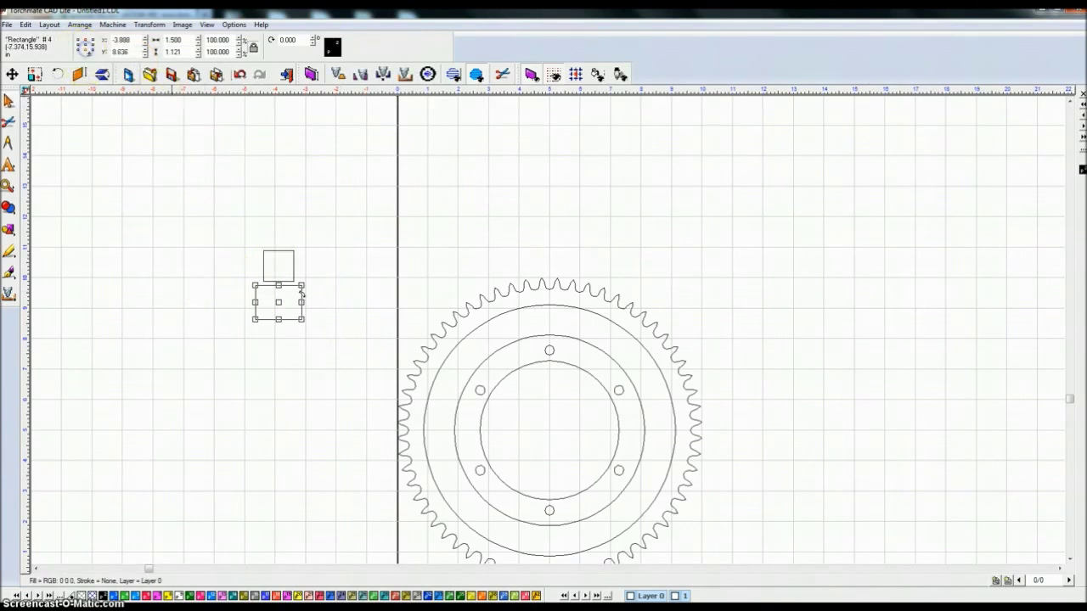
pyautogui.doubleClick(127, 52)
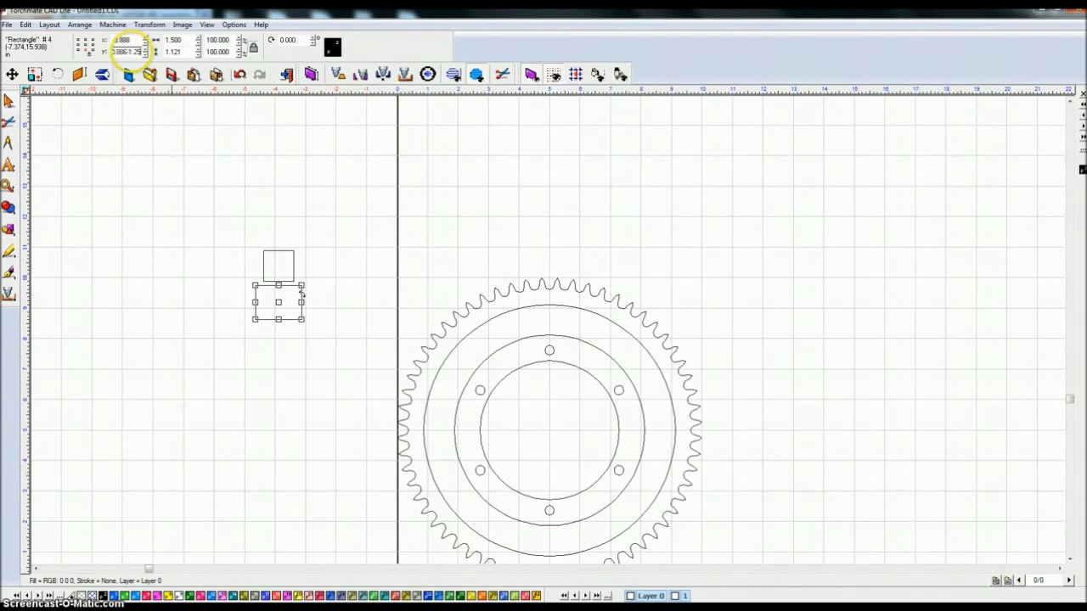
pyautogui.write('-1.25')
pyautogui.press('Return')
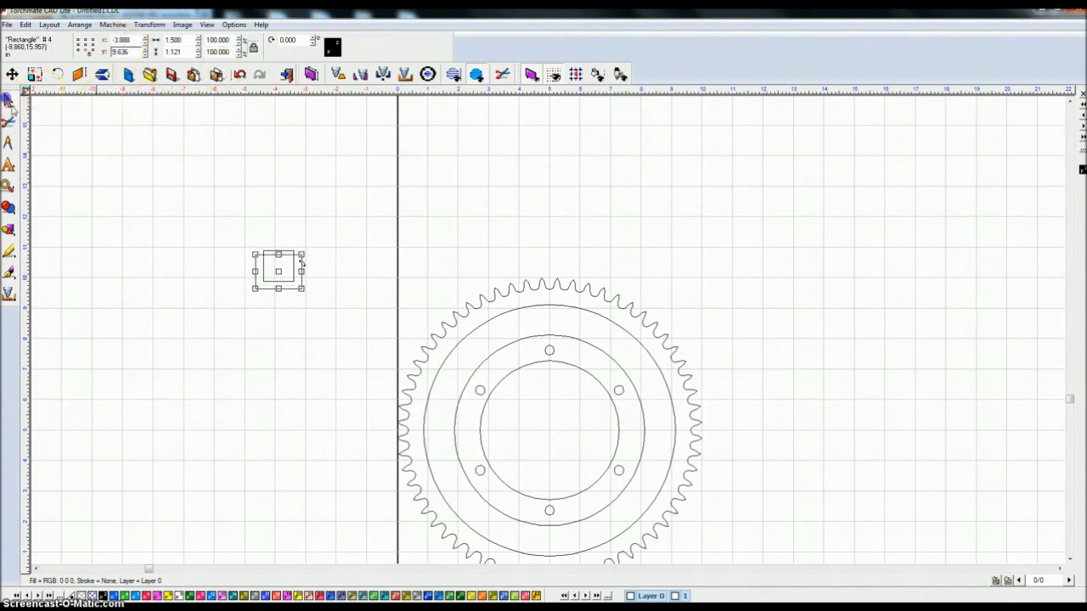
# Select both overlapping rectangles and weld them into a single outline.
pyautogui.click(178, 204)
pyautogui.moveTo(180, 201); pyautogui.dragTo(365, 309)
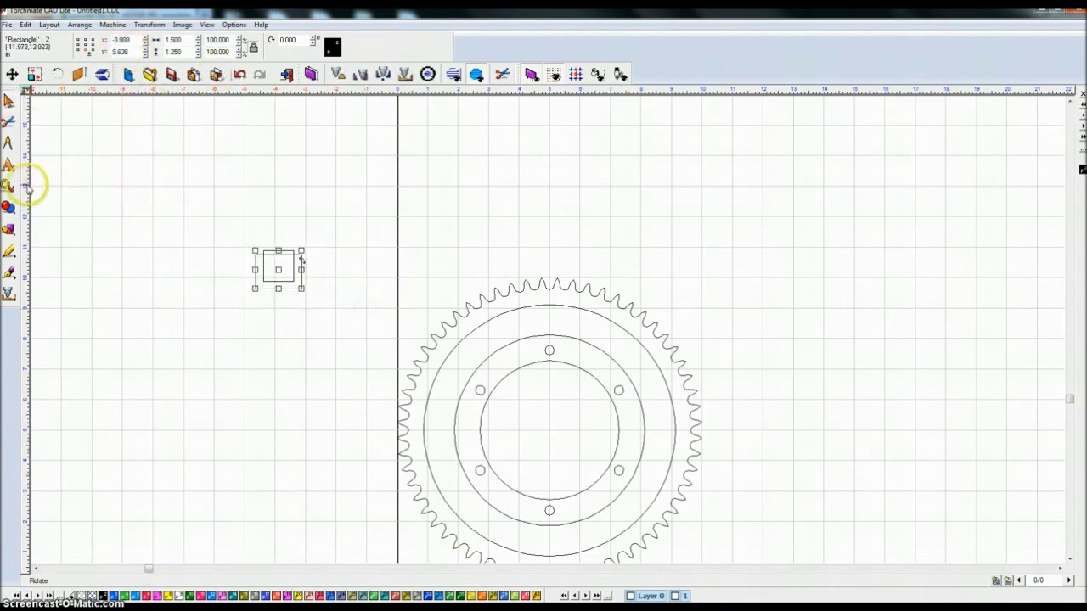
pyautogui.click(8, 208)
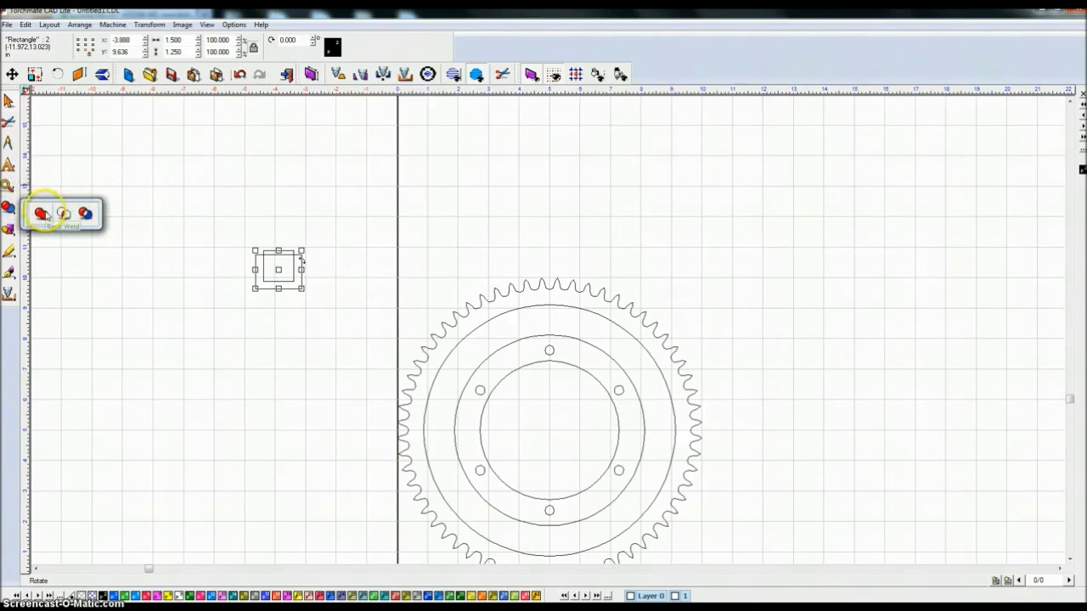
pyautogui.click(42, 214)
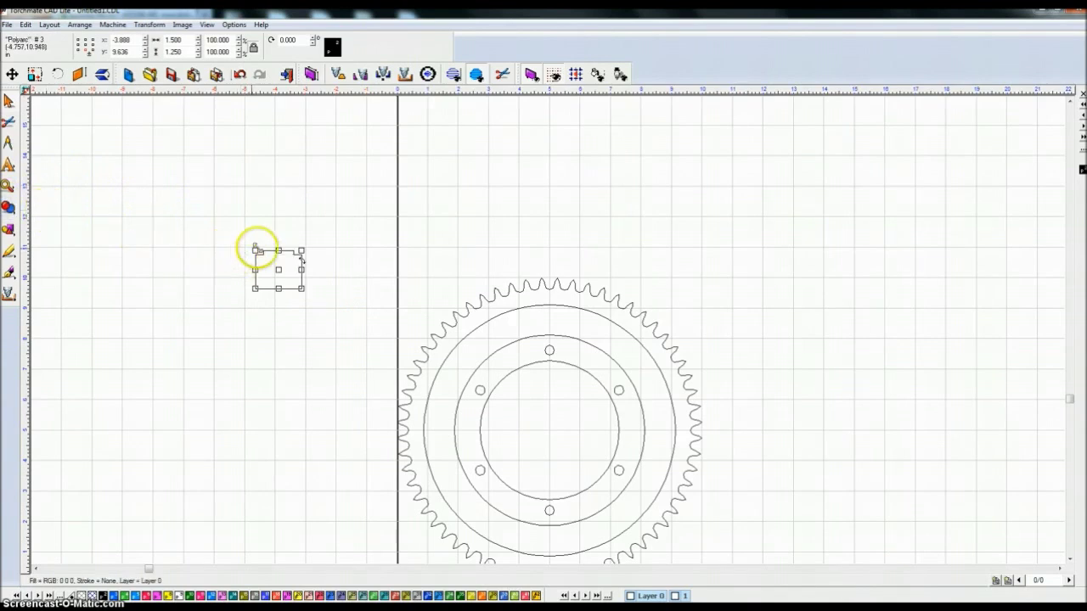
# Delete the four shoulder nodes from the welded outline, leaving a trapezoid.
pyautogui.doubleClick(283, 252)
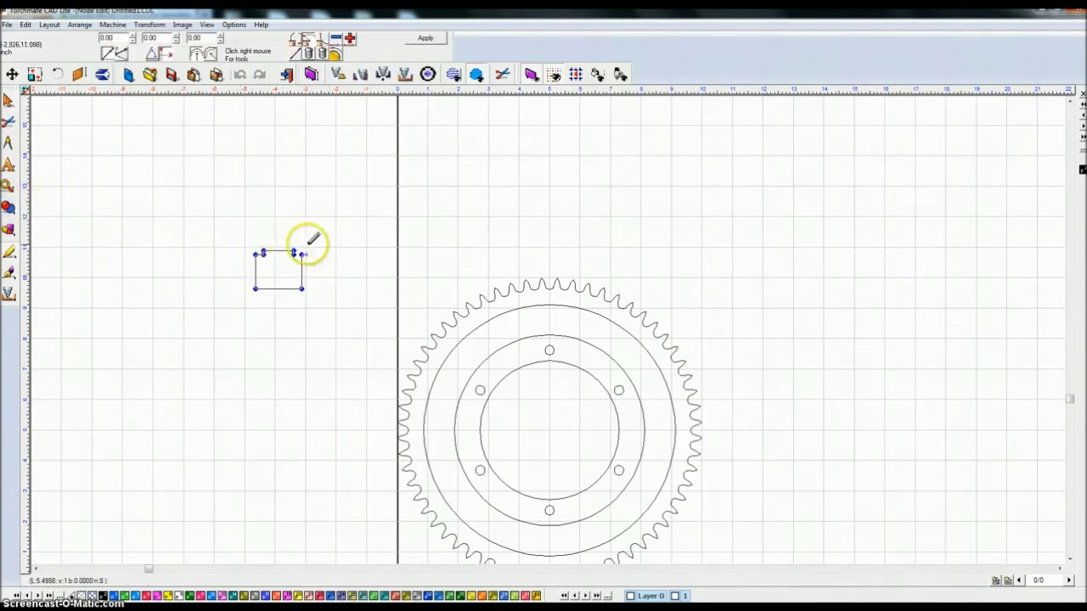
pyautogui.scroll(1, 280, 261)
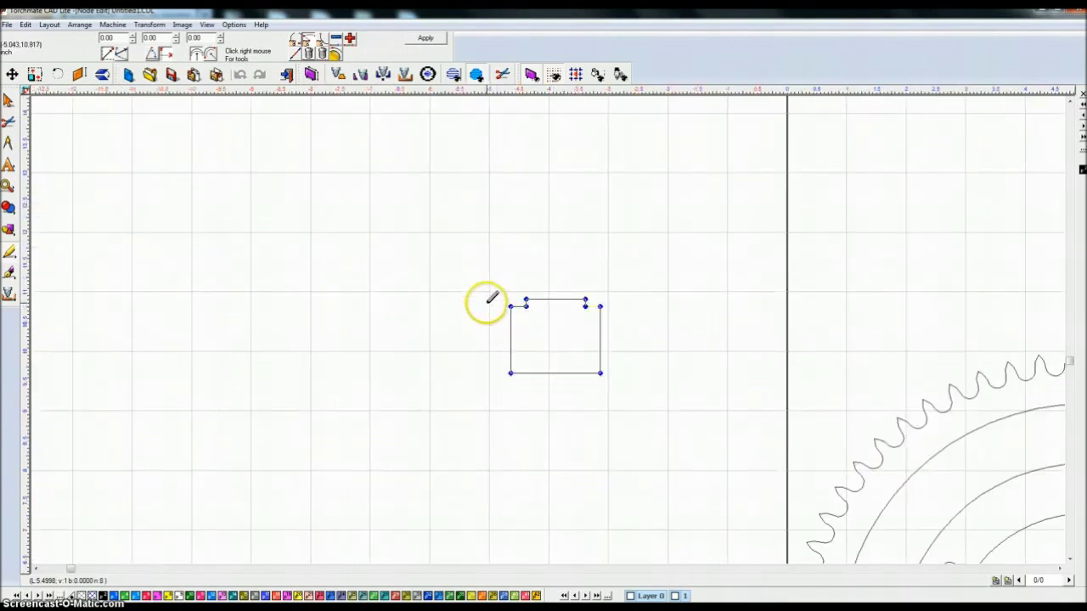
pyautogui.moveTo(490, 297); pyautogui.dragTo(623, 314)
pyautogui.moveTo(601, 307)
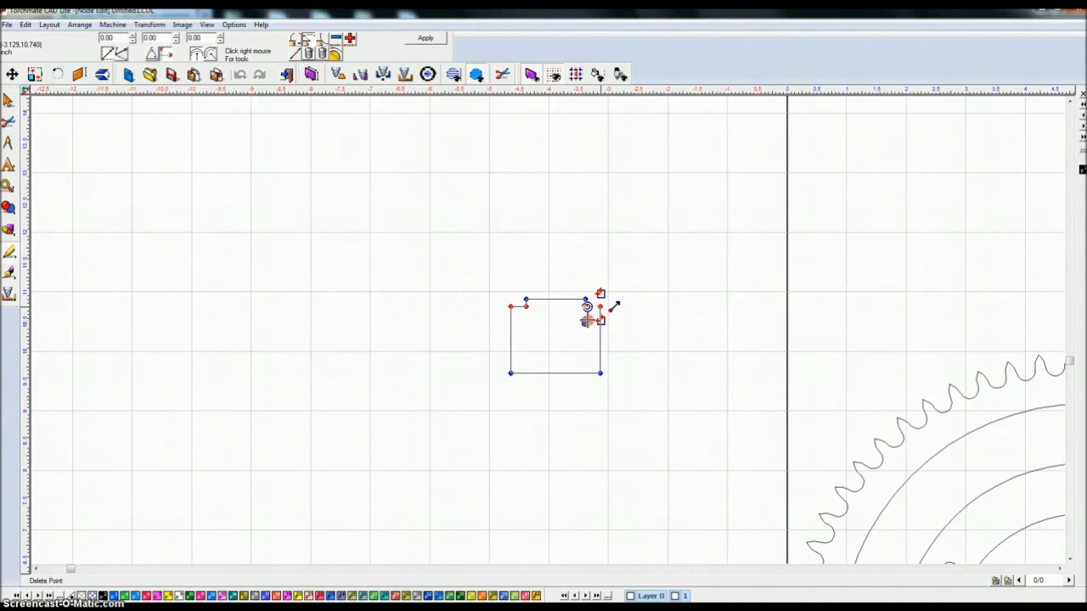
pyautogui.click(588, 321)
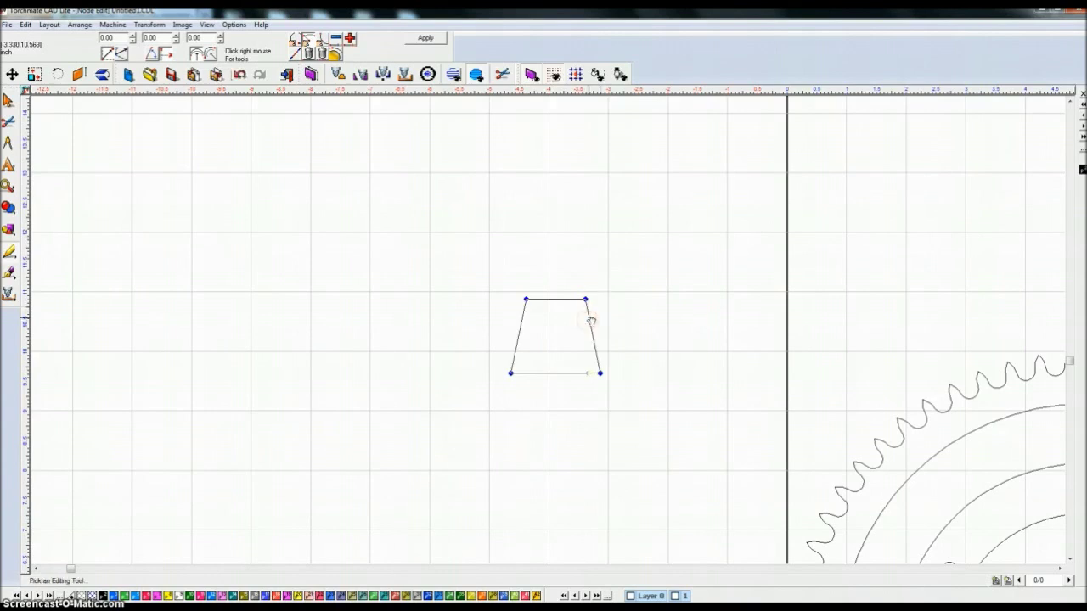
# Finish node editing, centre the trapezoid horizontally and vertically on the toothed sprocket outline, and clear the selection.
pyautogui.click(419, 39)
pyautogui.scroll(-1, 613, 316)
pyautogui.scroll(-1, 619, 384)
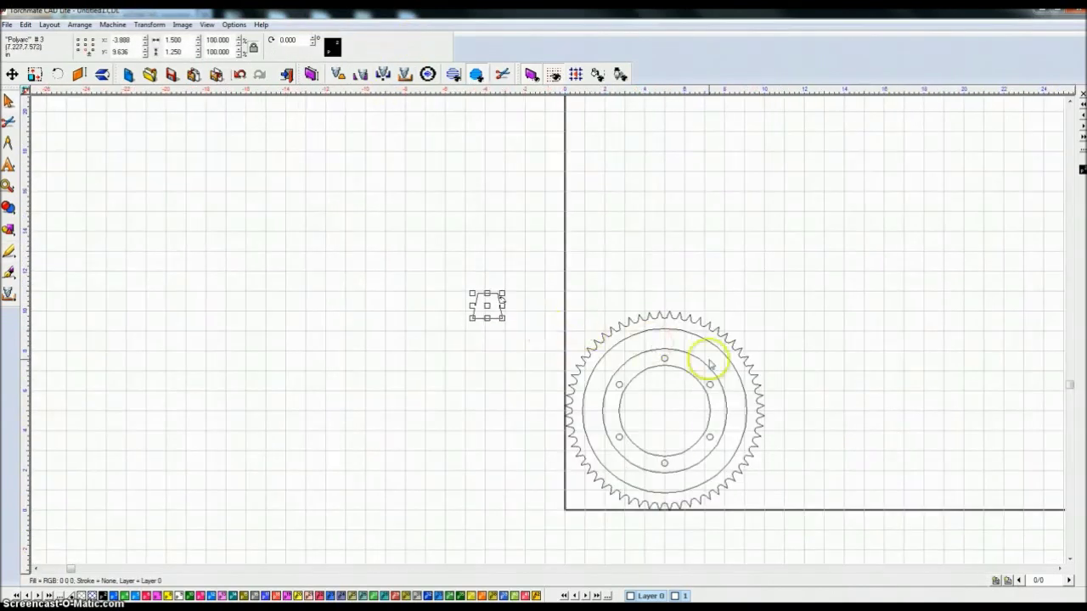
pyautogui.keyDown('shift'); pyautogui.click(666, 370); pyautogui.keyUp('shift')
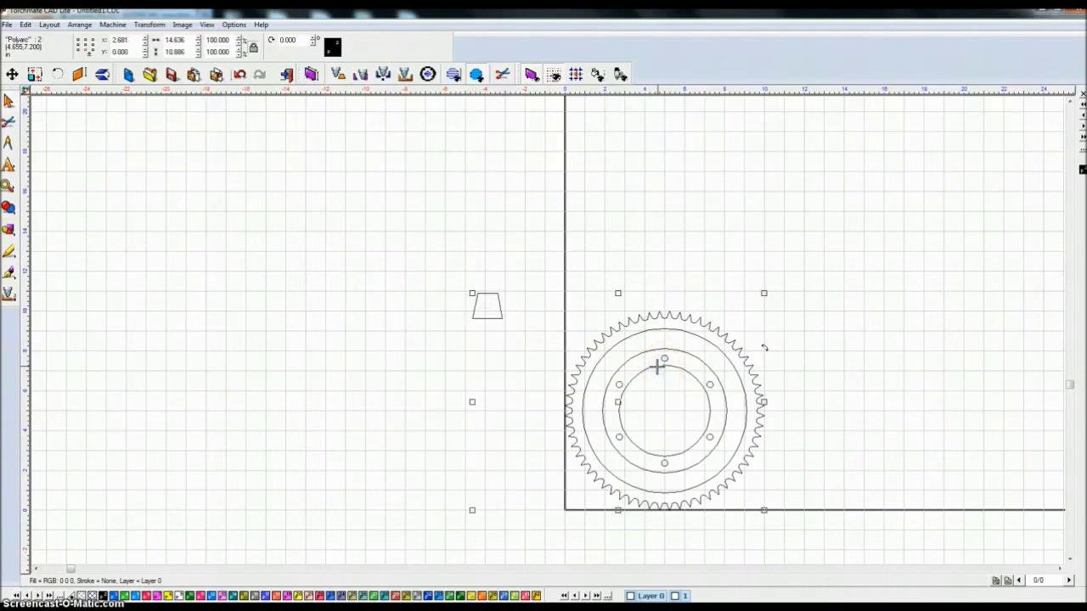
pyautogui.press('a')
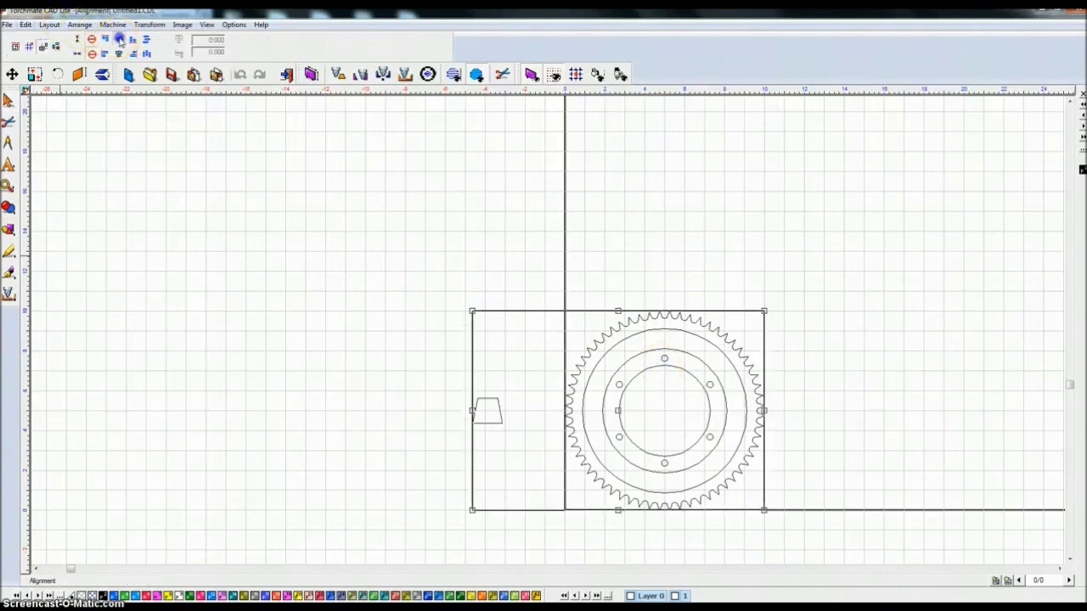
pyautogui.click(119, 52)
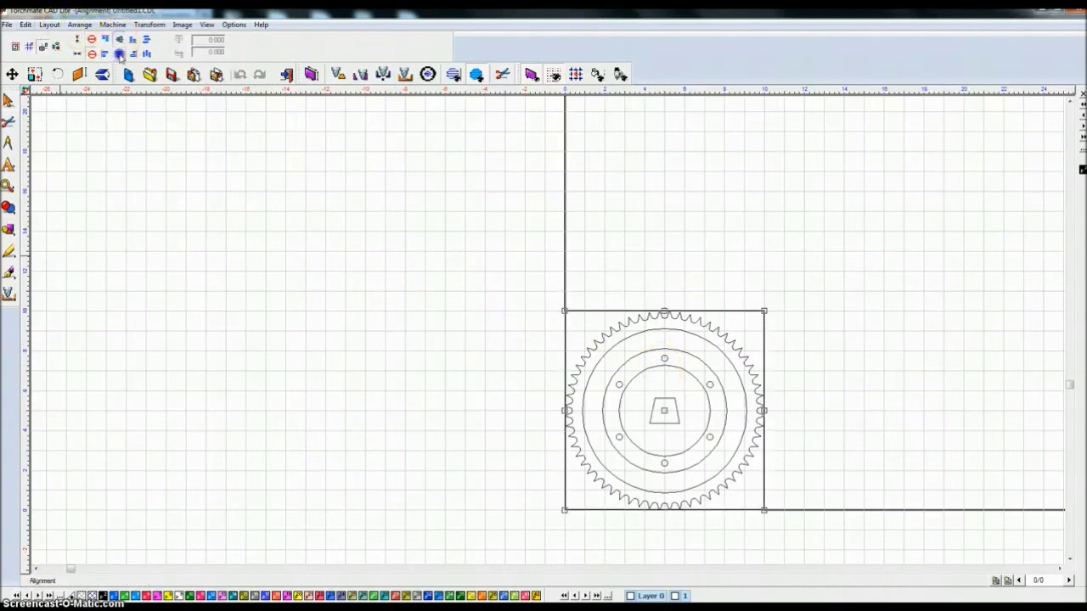
pyautogui.click(603, 263)
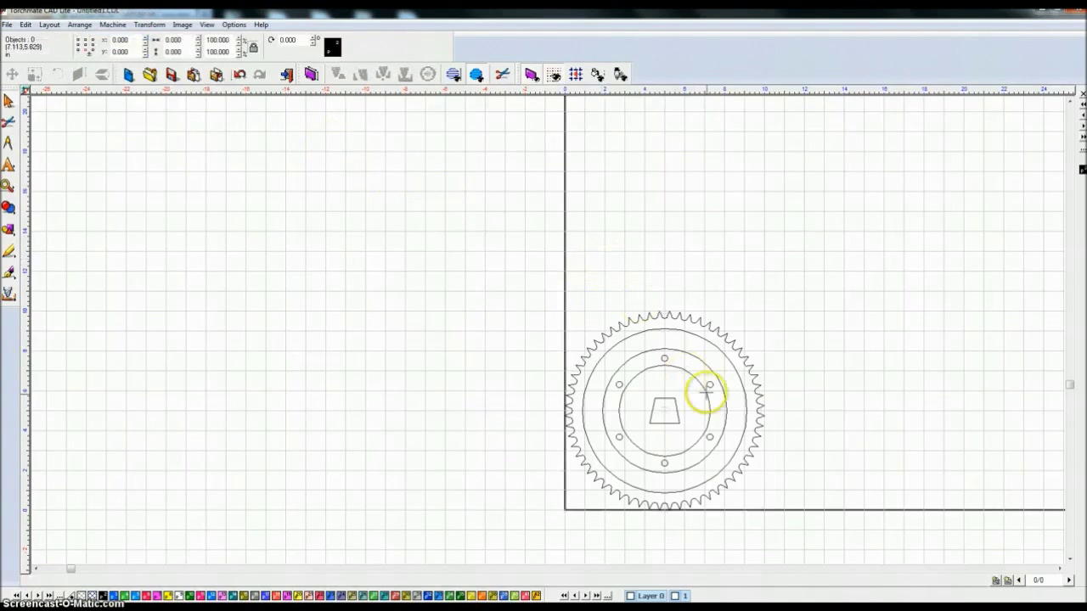
# Start an on-arc array of the centred trapezoid, check its spin amount, and consult the reference sprocket photo in the browser.
pyautogui.click(664, 399)
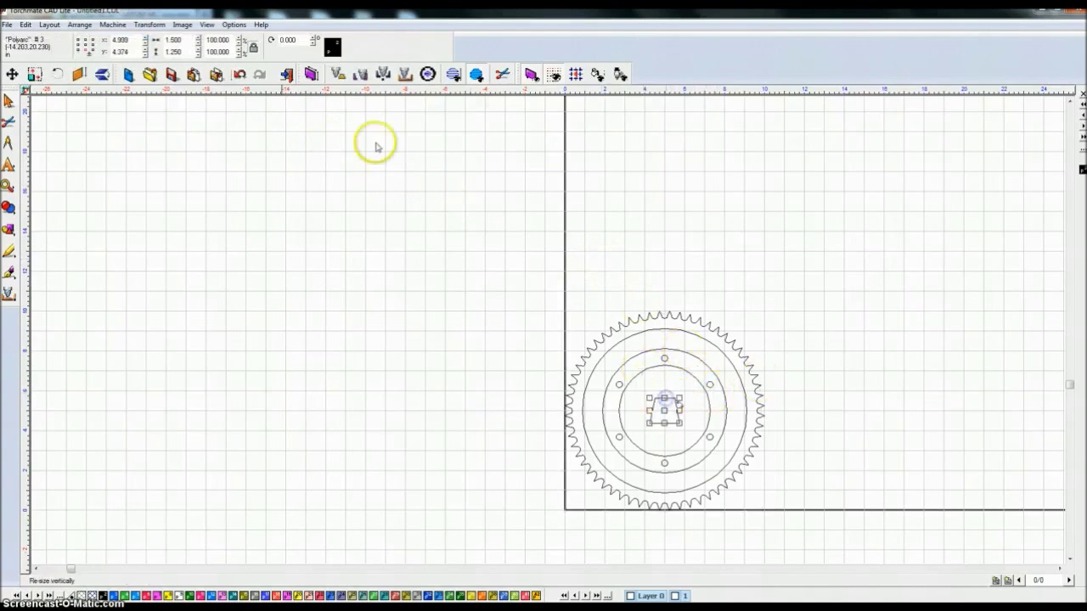
pyautogui.click(50, 24)
pyautogui.click(61, 97)
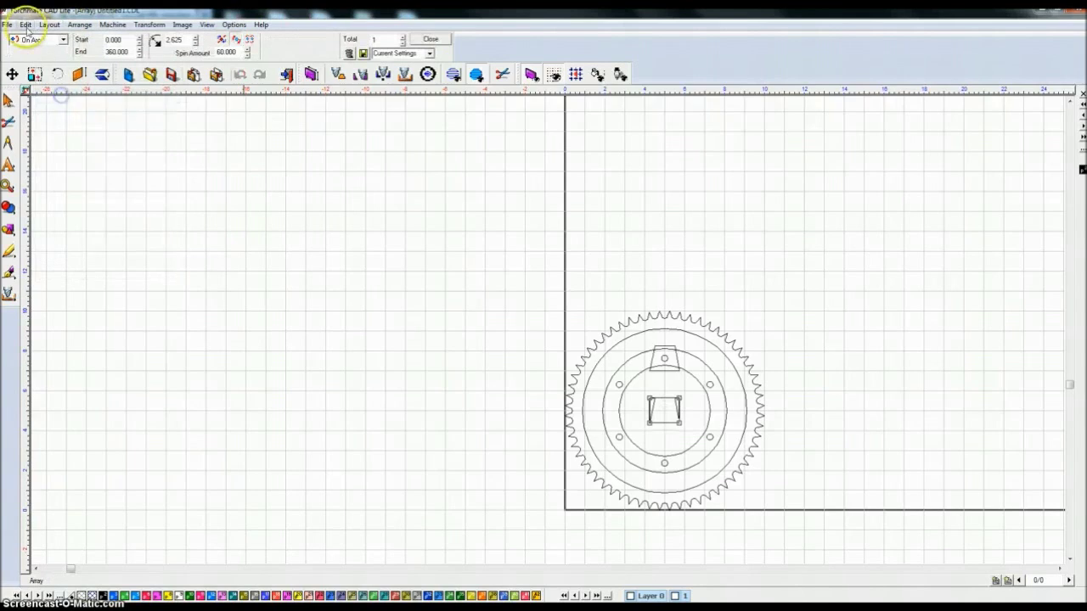
pyautogui.click(65, 40)
pyautogui.click(65, 40)
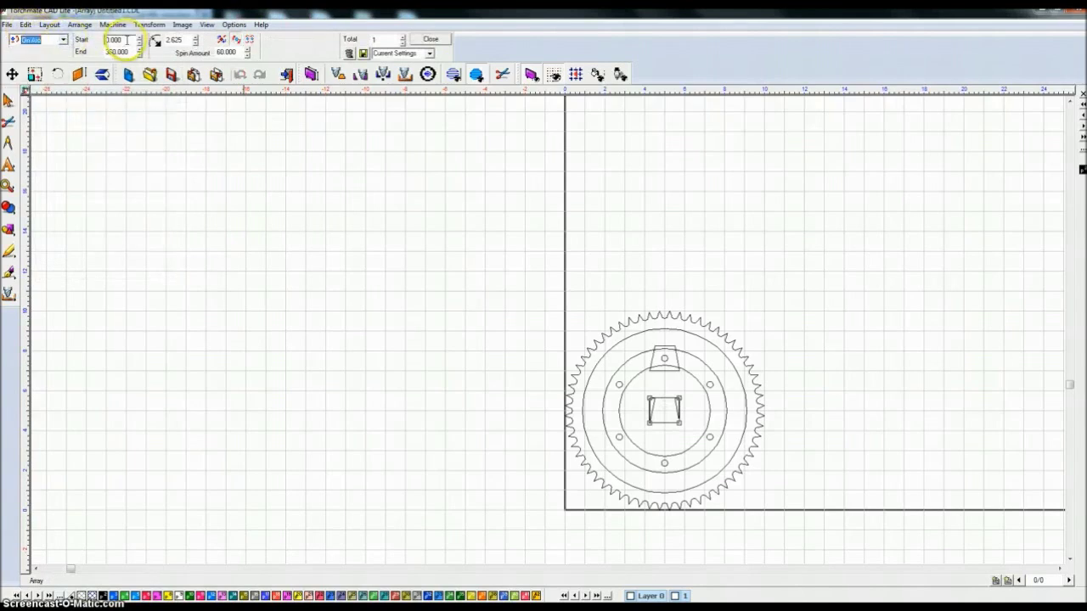
pyautogui.click(231, 52)
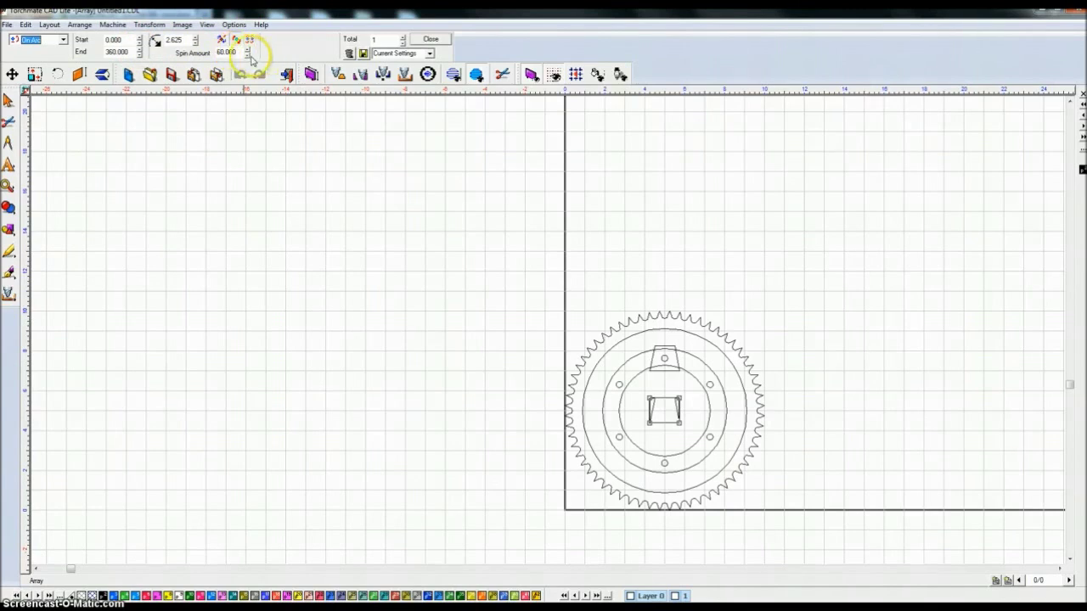
pyautogui.doubleClick(223, 52)
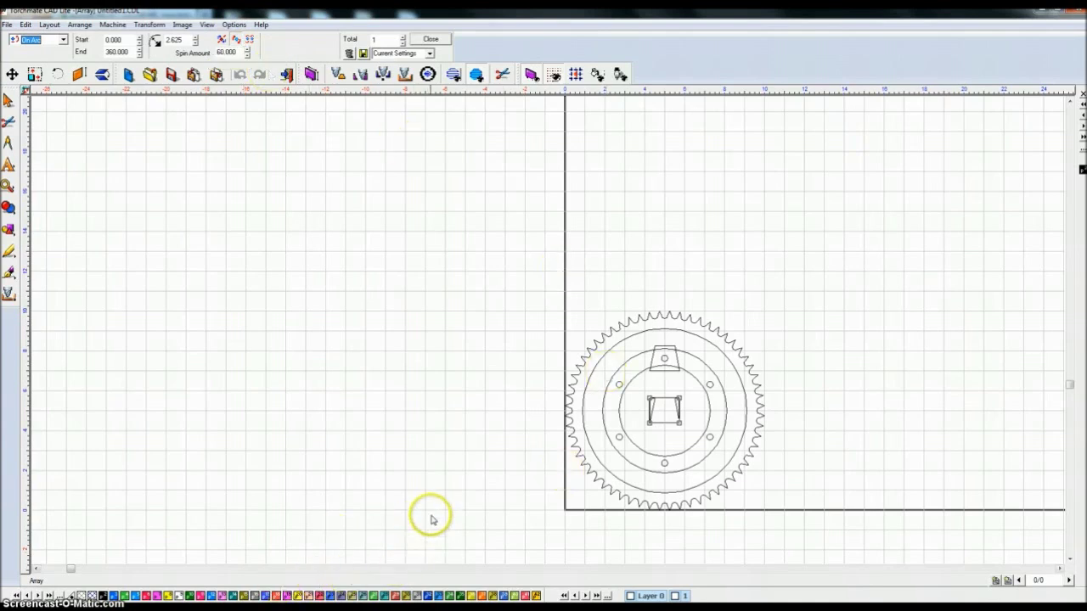
pyautogui.hotkey('alt', 'Tab')
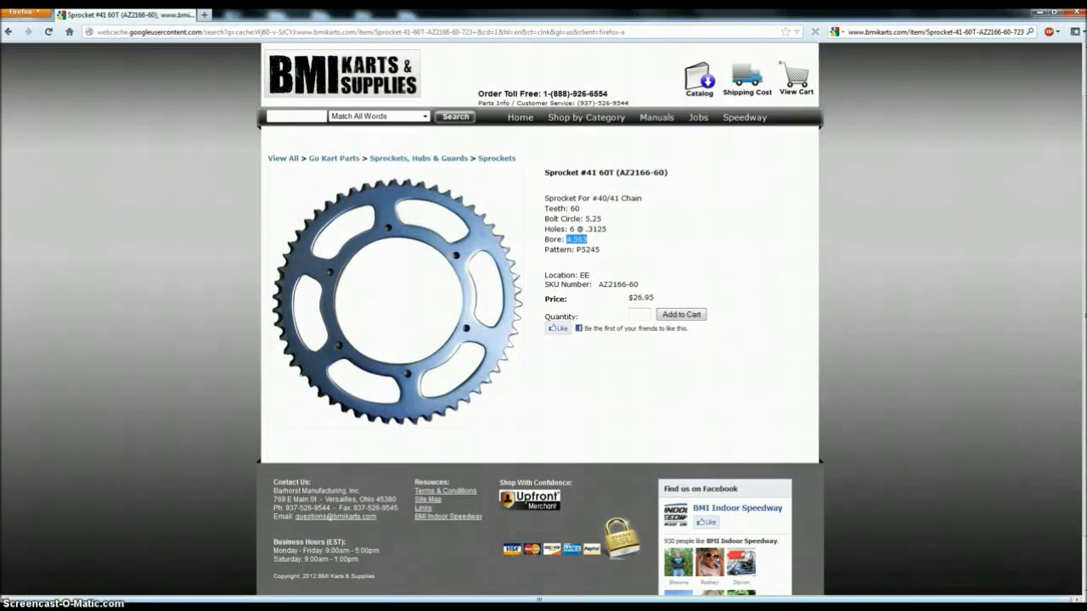
pyautogui.hotkey('alt', 'Tab')
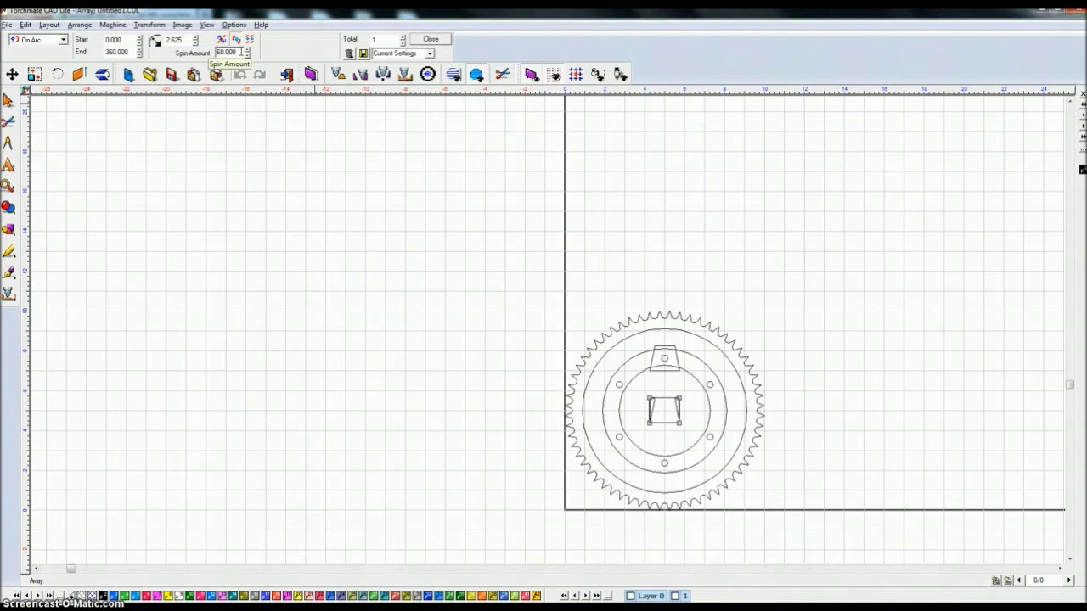
# Set the array's total to 6 copies.
pyautogui.click(412, 39)
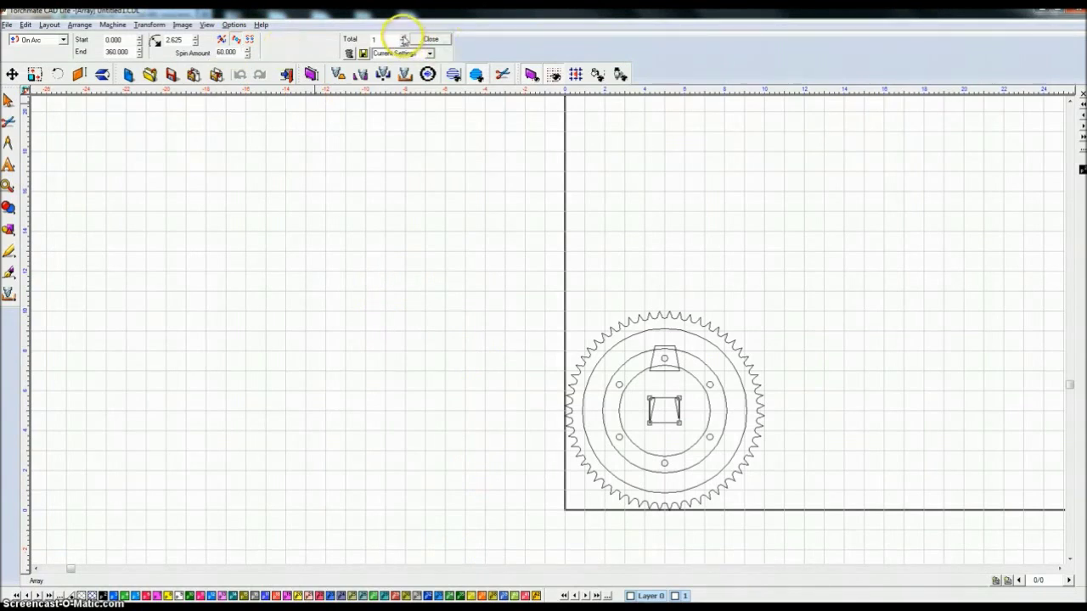
pyautogui.click(404, 36)
pyautogui.click(404, 37)
pyautogui.click(404, 36)
pyautogui.click(404, 36)
pyautogui.click(404, 36)
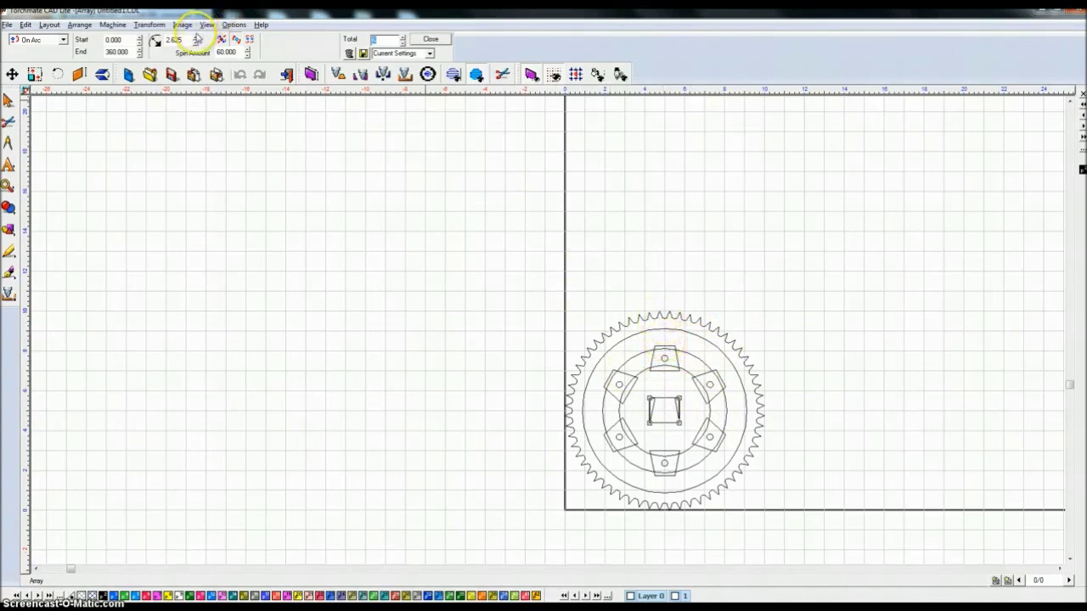
# Set the array radius to 3.600 inches so the trapezoids span the two middle circles, and finish the array.
pyautogui.click(195, 37)
pyautogui.click(195, 37)
pyautogui.click(194, 38)
pyautogui.click(195, 37)
pyautogui.click(195, 37)
pyautogui.click(195, 37)
pyautogui.click(194, 37)
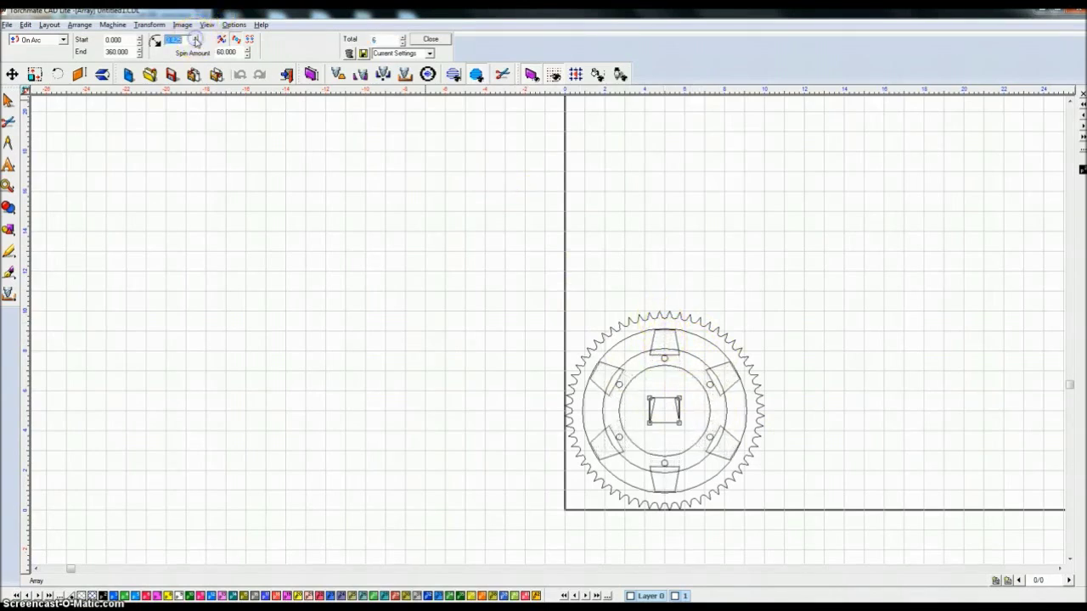
pyautogui.click(195, 37)
pyautogui.click(196, 41)
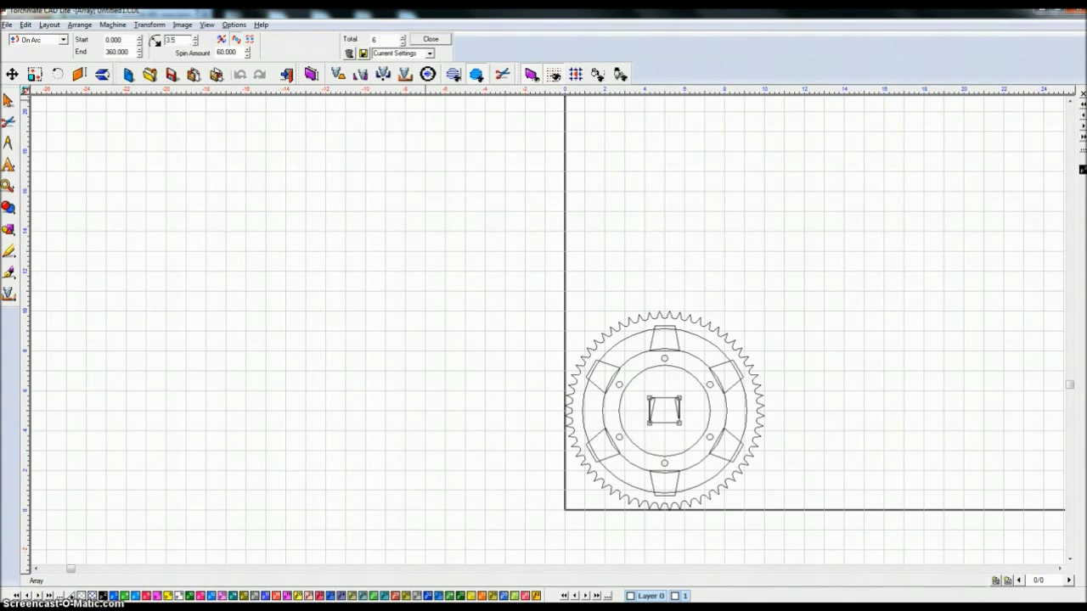
pyautogui.press('Return')
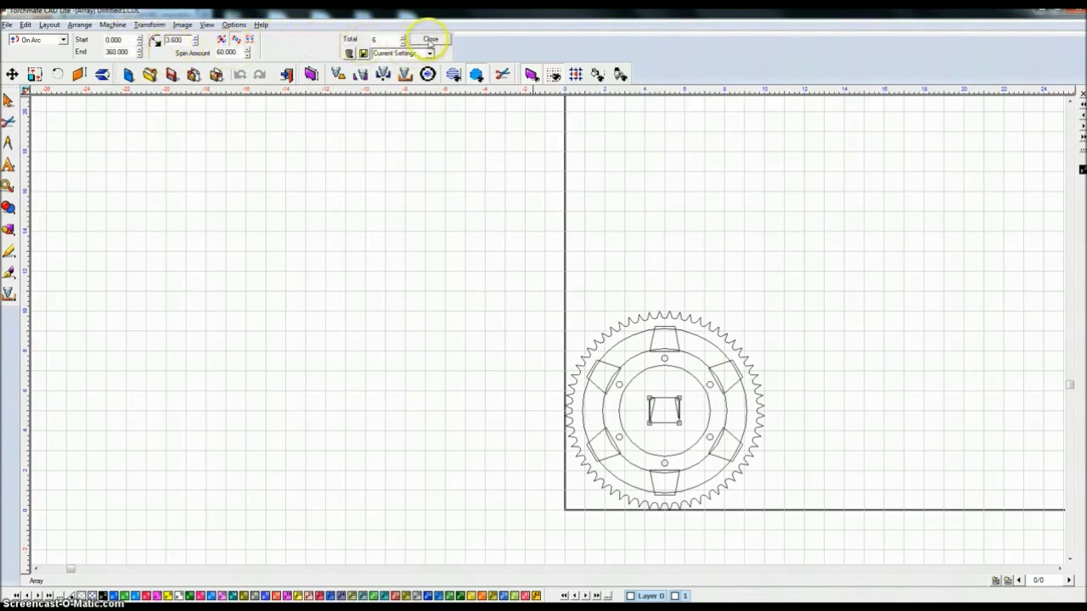
pyautogui.click(429, 40)
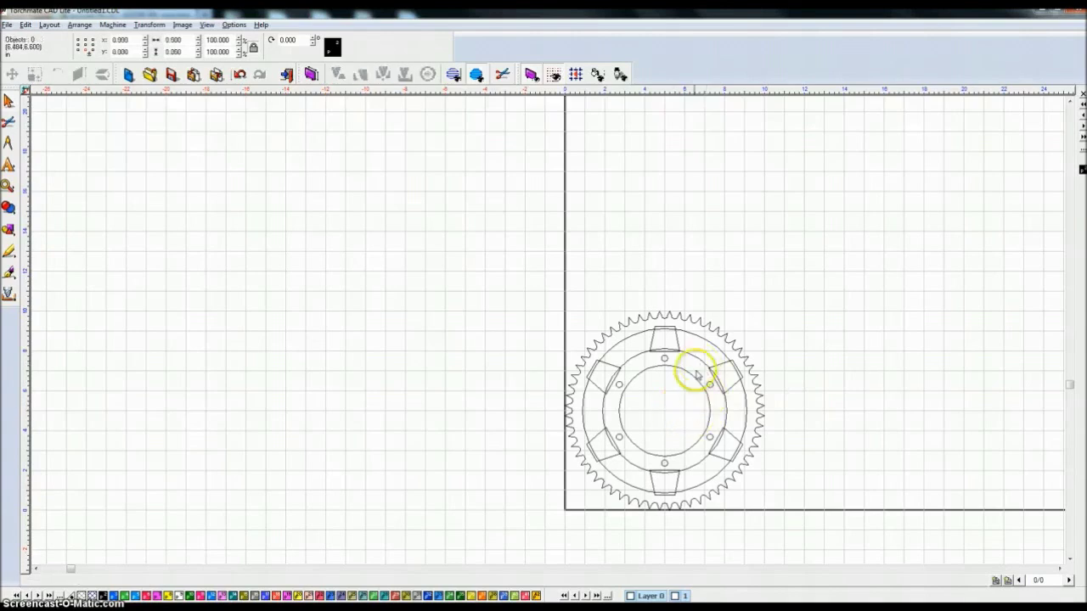
# Move the toothed outline with its bore and bolt holes clear of the two middle circles and trapezoids, and deselect it.
pyautogui.moveTo(487, 230); pyautogui.dragTo(892, 578)
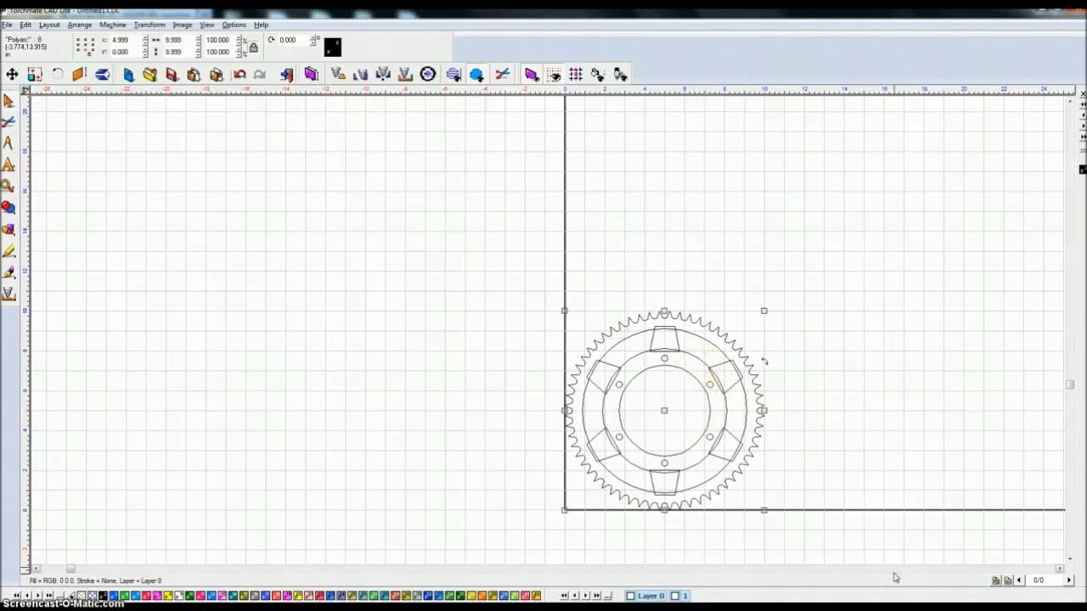
pyautogui.press('F5')
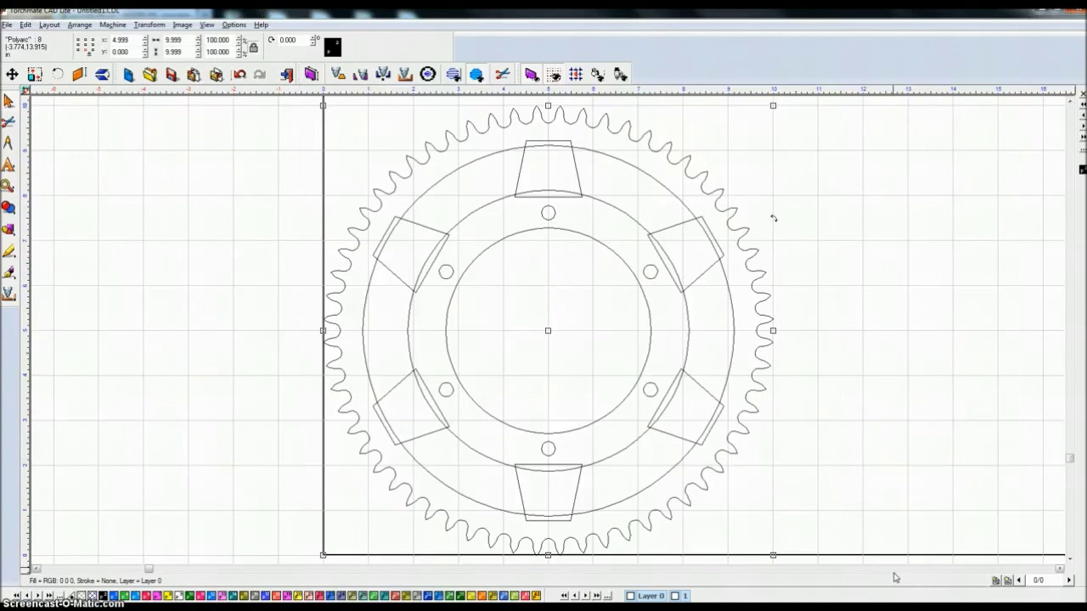
pyautogui.press('pagedown')
pyautogui.click(819, 389)
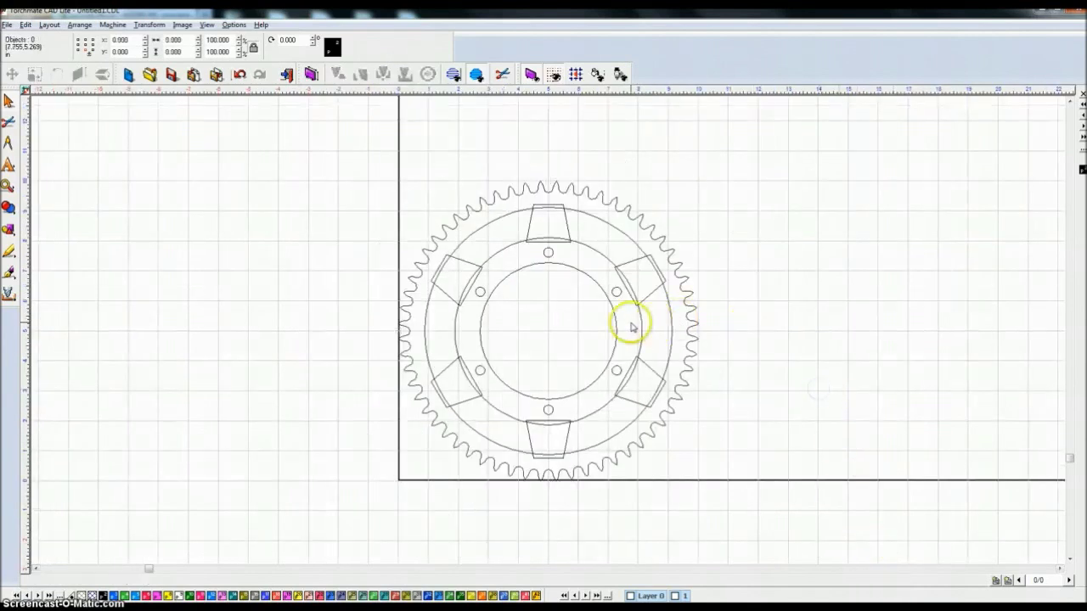
pyautogui.click(587, 191)
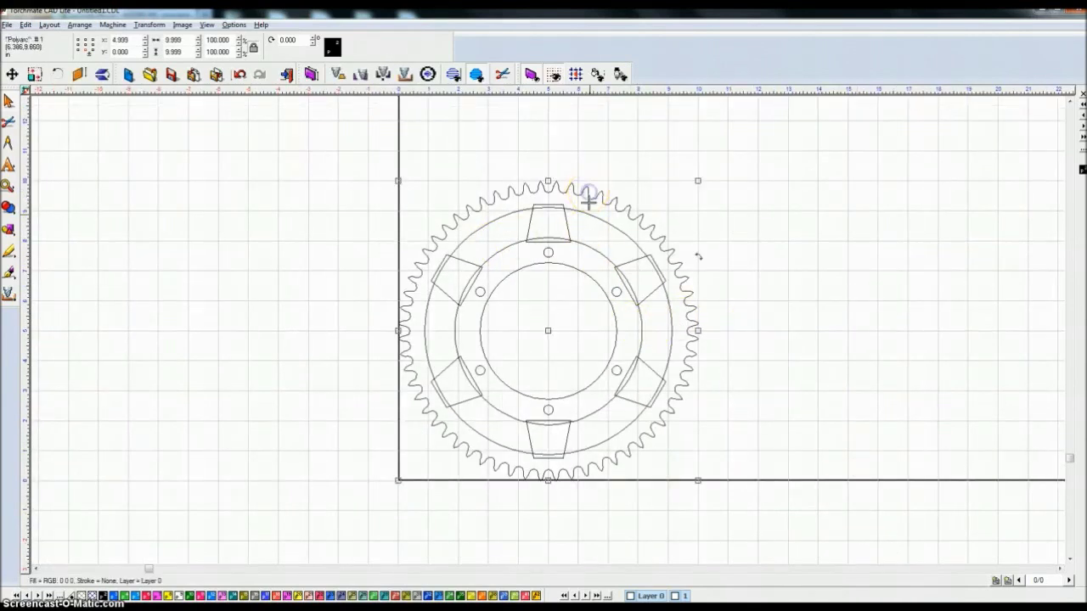
pyautogui.moveTo(546, 327); pyautogui.dragTo(920, 324)
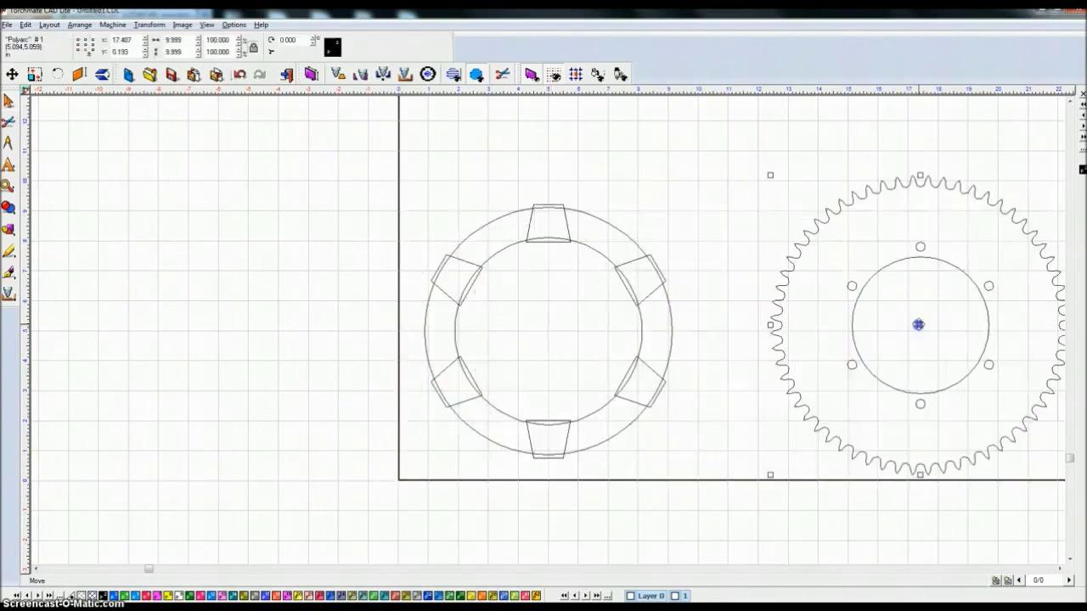
pyautogui.click(342, 192)
# Try to weld the two middle circles and all six trapezoids together.
pyautogui.moveTo(327, 160)
pyautogui.mouseDown()
pyautogui.moveTo(374, 184)
pyautogui.moveTo(738, 505)
pyautogui.mouseUp()
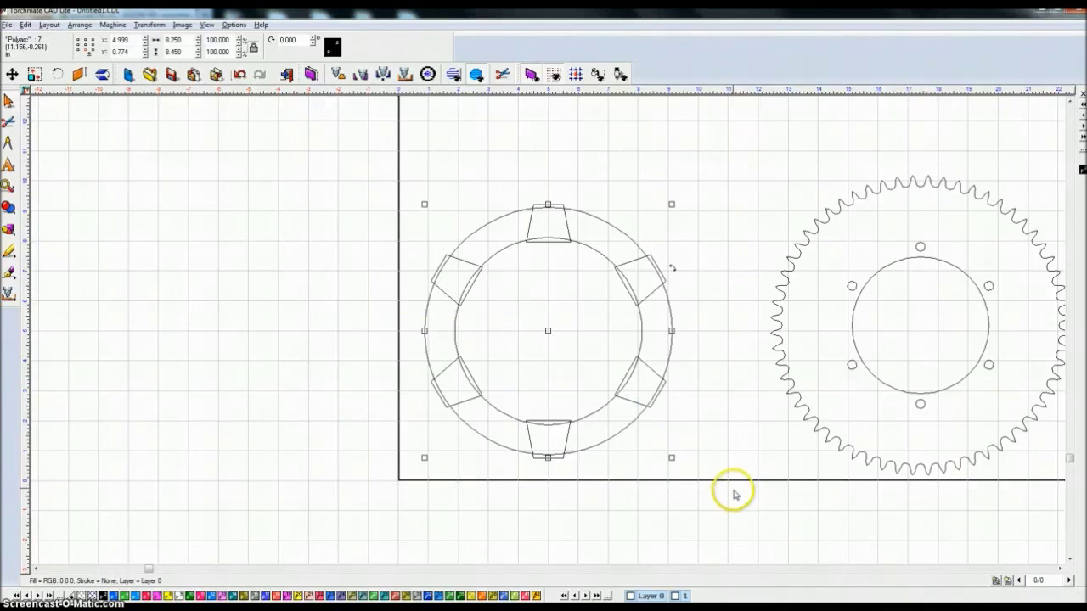
pyautogui.hotkey('ctrl', 'w')
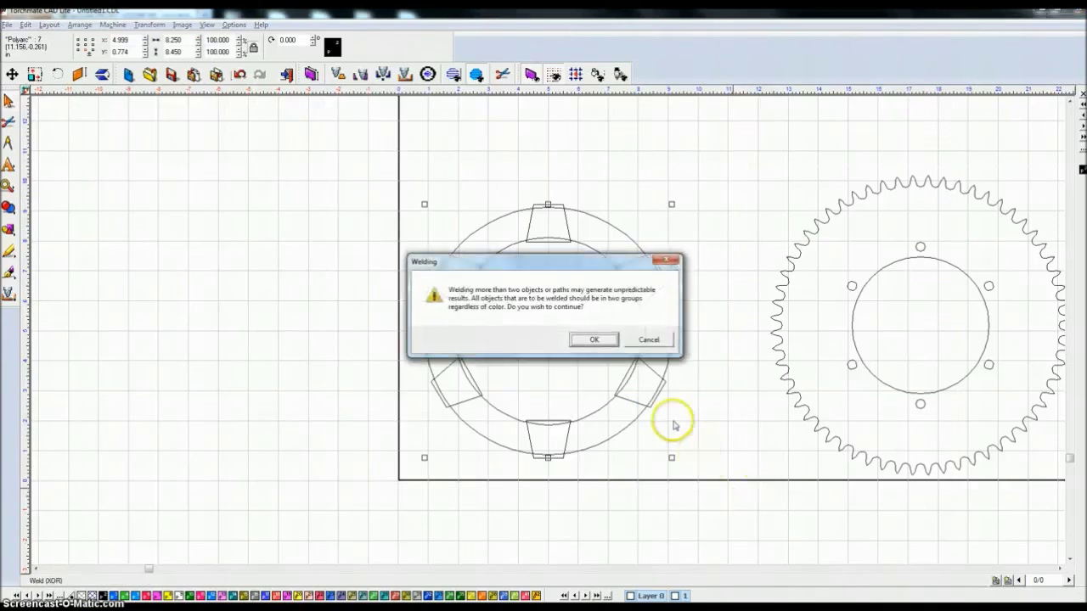
pyautogui.click(594, 339)
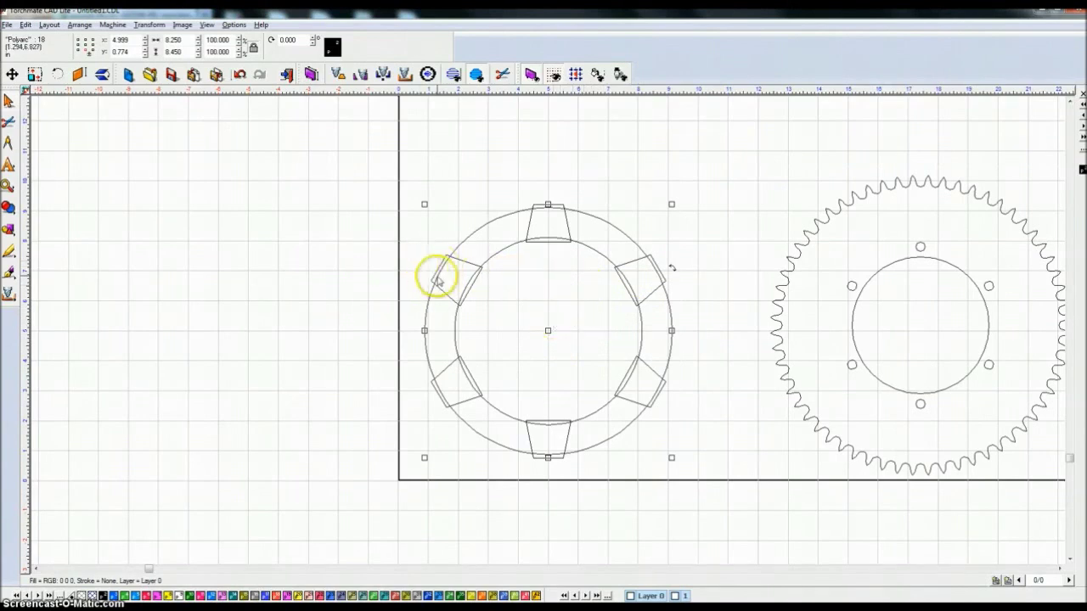
pyautogui.click(476, 287)
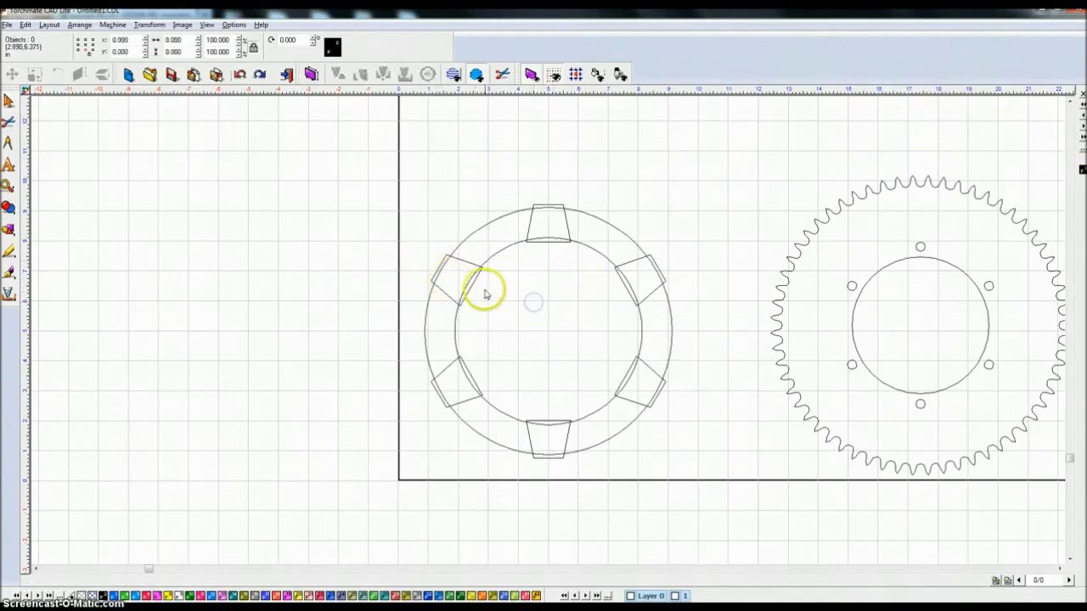
pyautogui.click(498, 253)
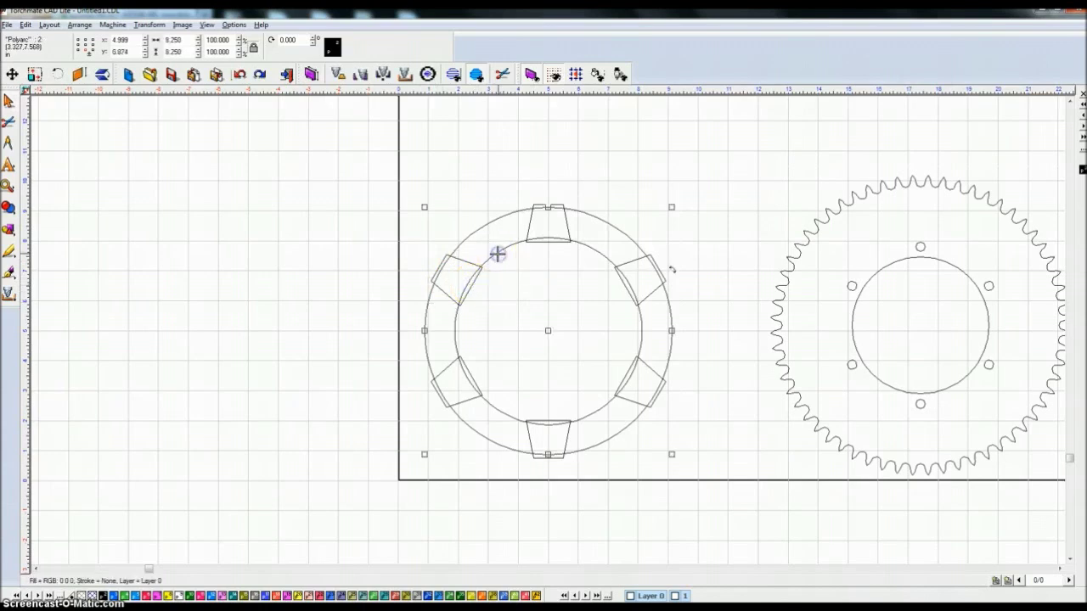
pyautogui.click(549, 243)
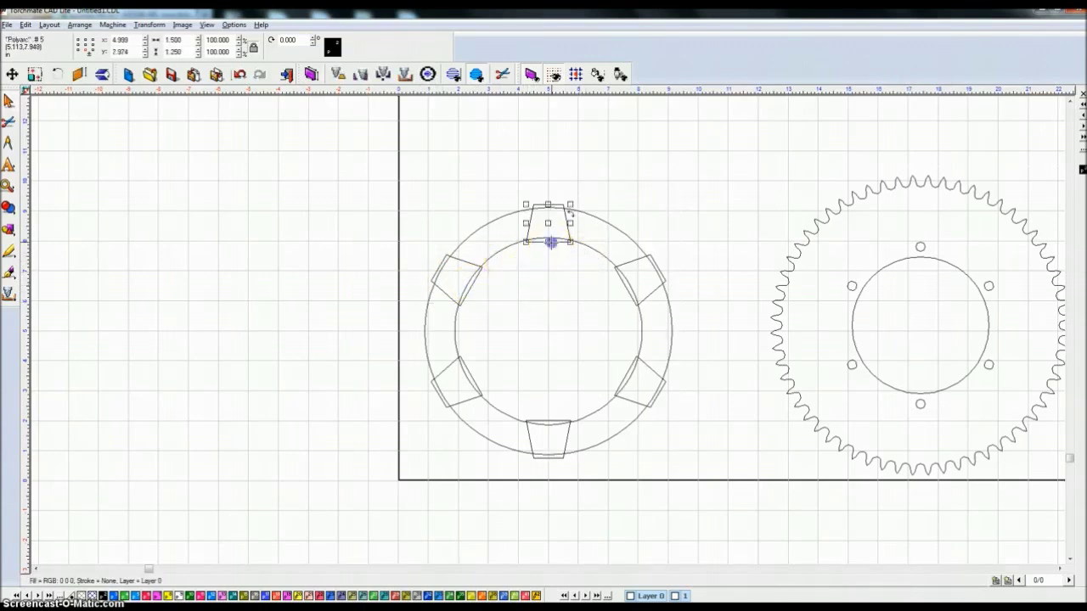
pyautogui.click(606, 223)
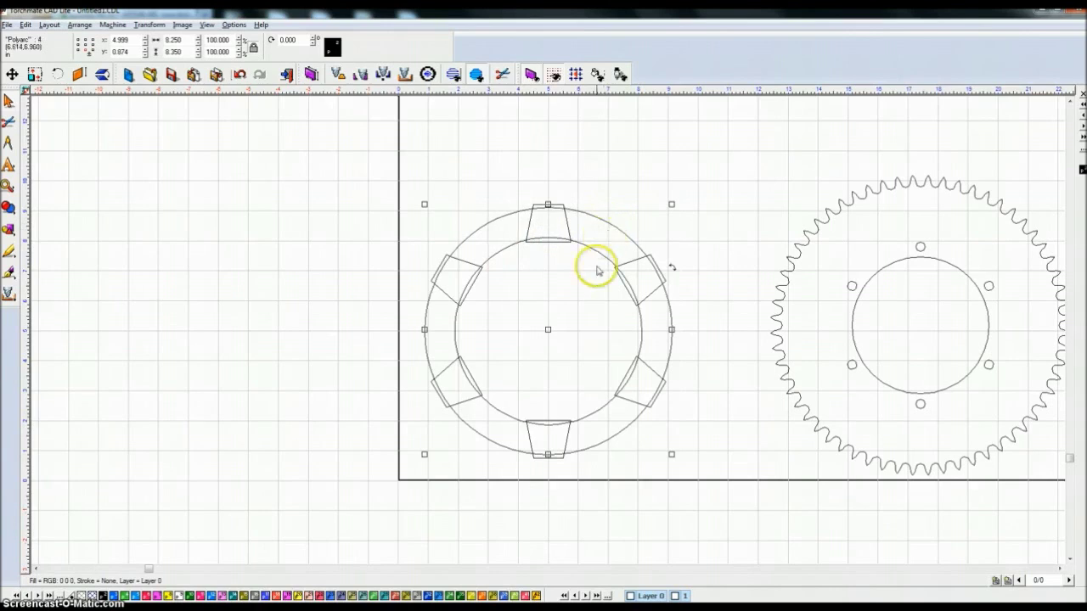
pyautogui.click(592, 311)
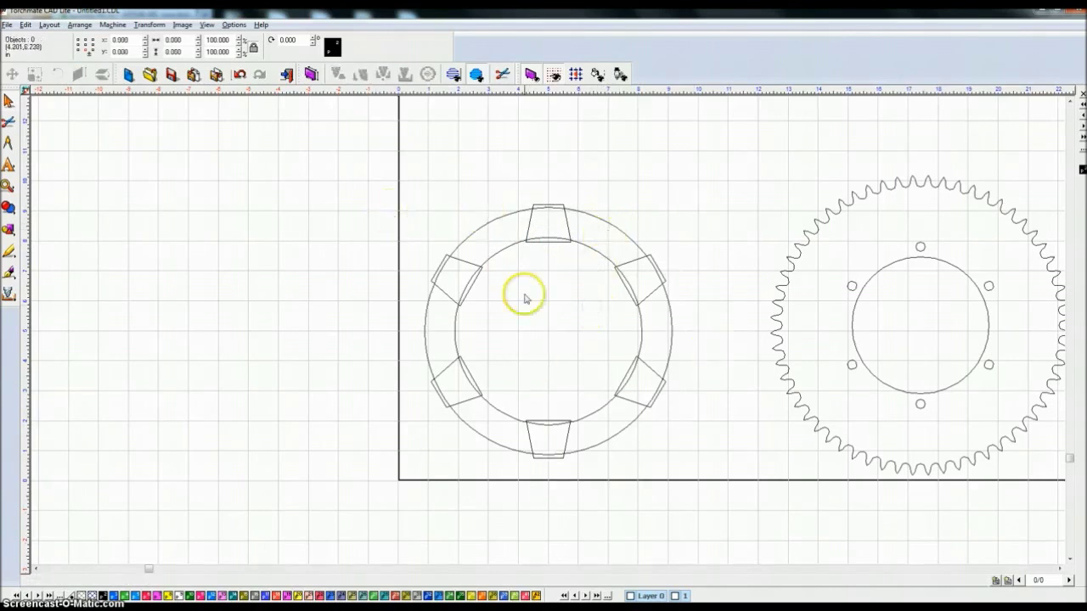
# Retry the weld on the ring with all six trapezoids, and undo it.
pyautogui.moveTo(343, 152); pyautogui.dragTo(721, 563)
pyautogui.hotkey('ctrl', 'w')
pyautogui.press('Return')
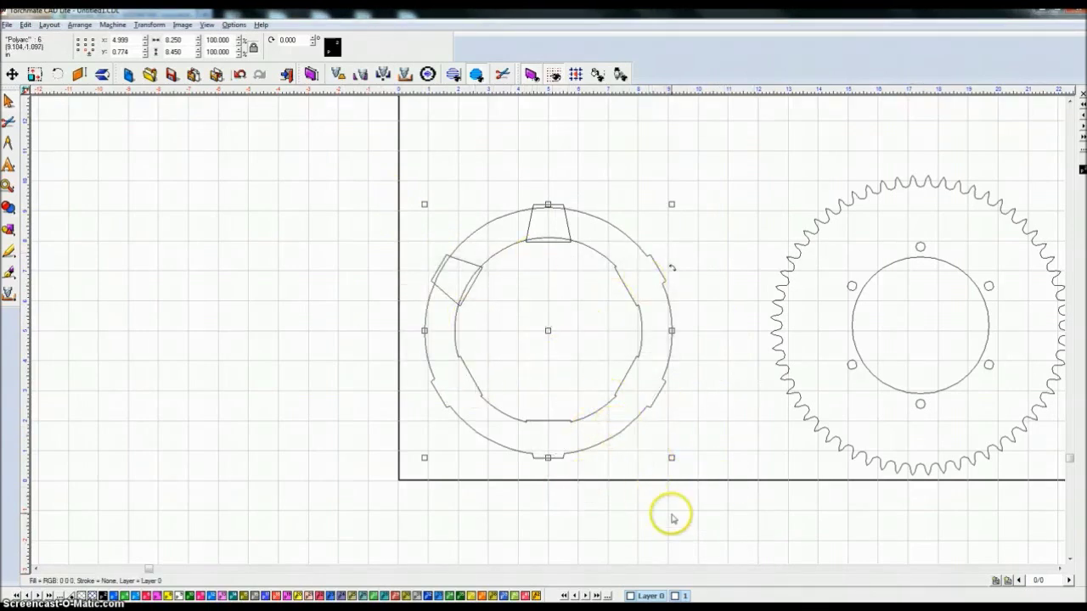
pyautogui.hotkey('ctrl', 'z')
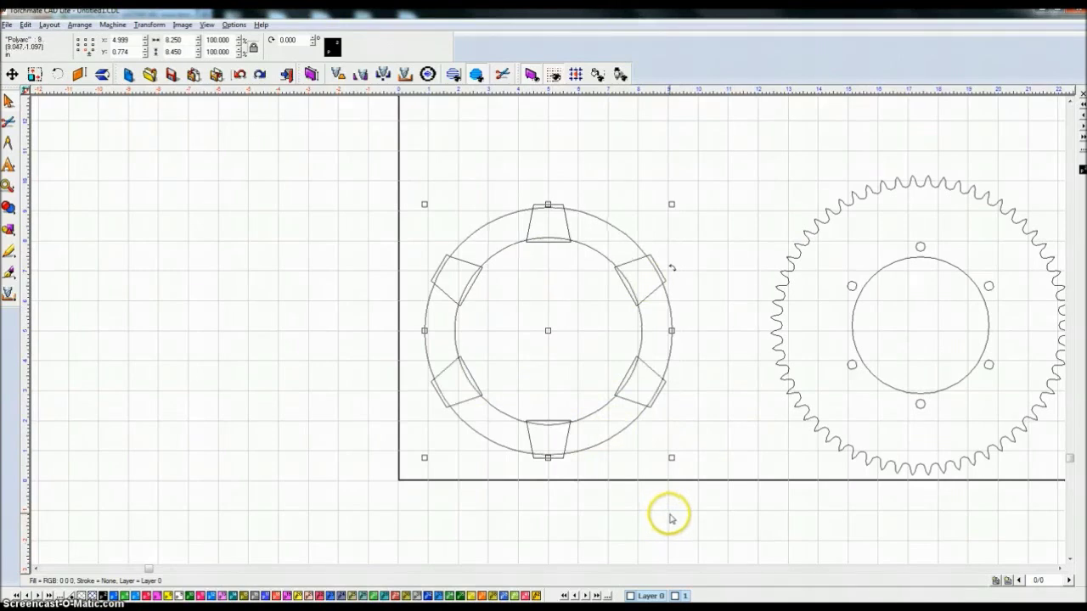
# Group the six trapezoids, and weld the group with the ring to split it into separate pieces.
pyautogui.click(663, 484)
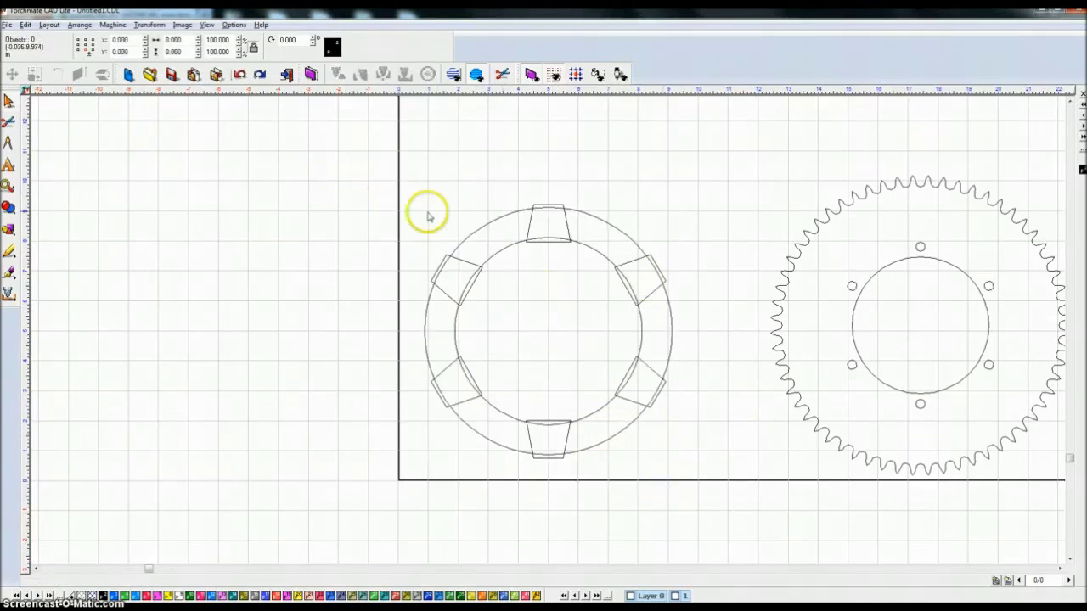
pyautogui.moveTo(408, 159); pyautogui.dragTo(728, 539)
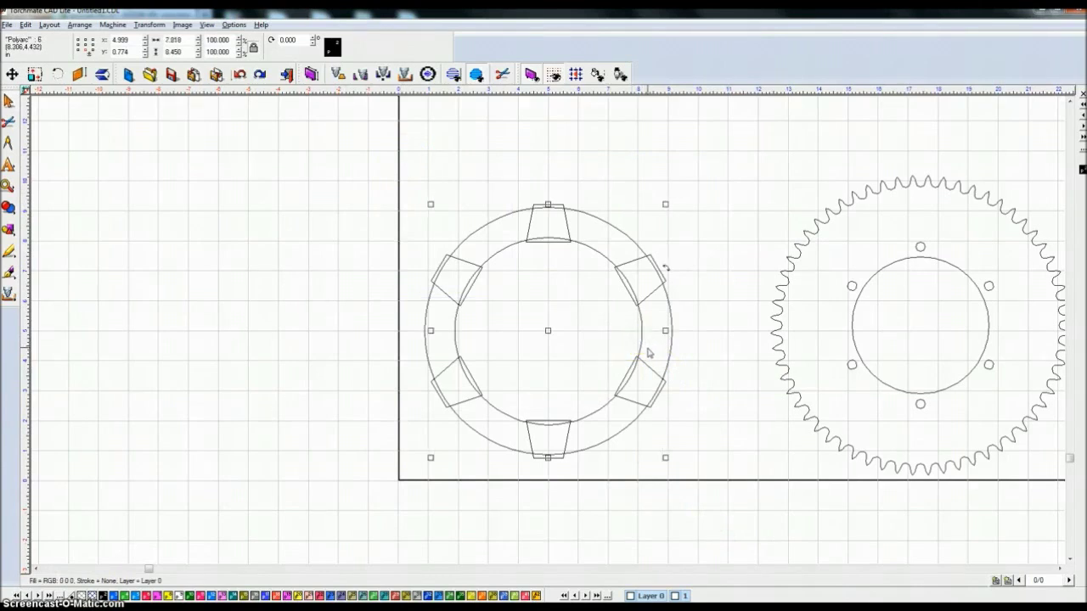
pyautogui.click(716, 382)
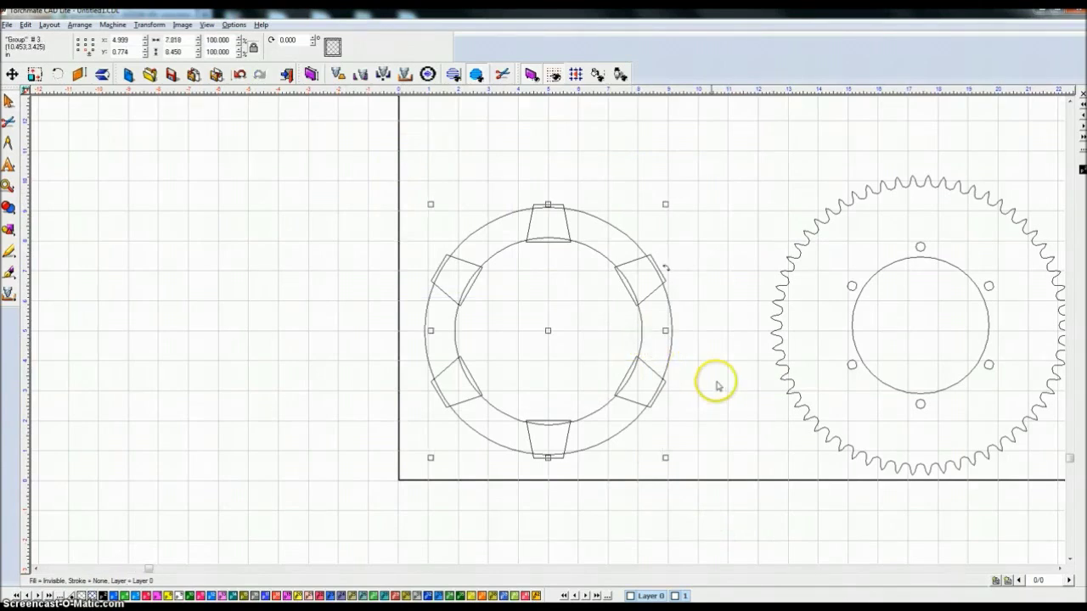
pyautogui.click(495, 230)
pyautogui.moveTo(352, 163); pyautogui.dragTo(756, 543)
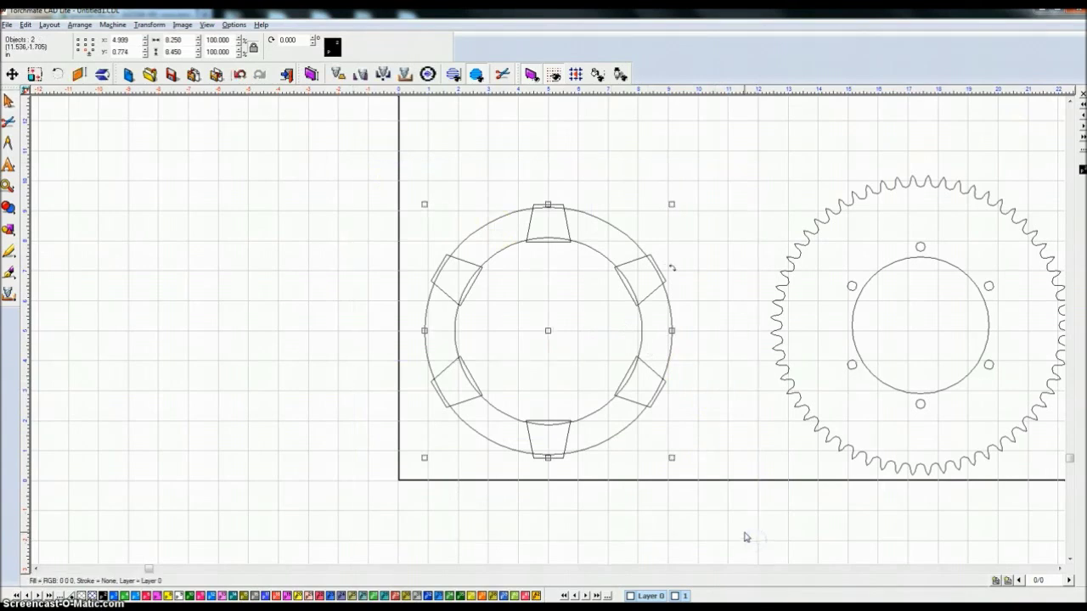
pyautogui.hotkey('ctrl', 'm')
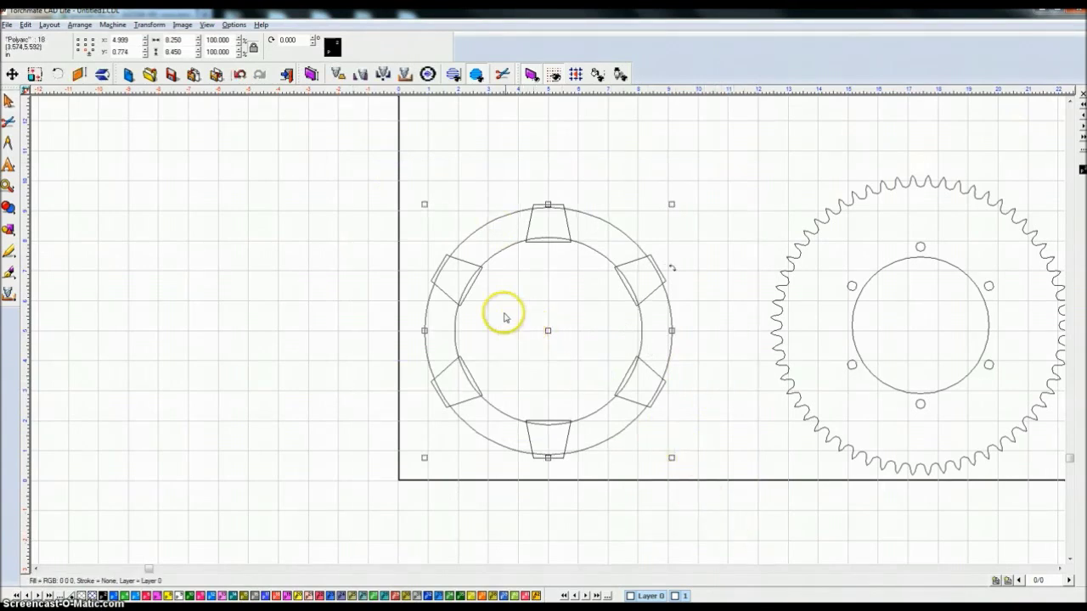
# Delete the leftover trapezoid pieces at all six spoke positions, leaving only the six curved window shapes.
pyautogui.moveTo(399, 234); pyautogui.dragTo(521, 324)
pyautogui.moveTo(491, 148); pyautogui.dragTo(619, 293)
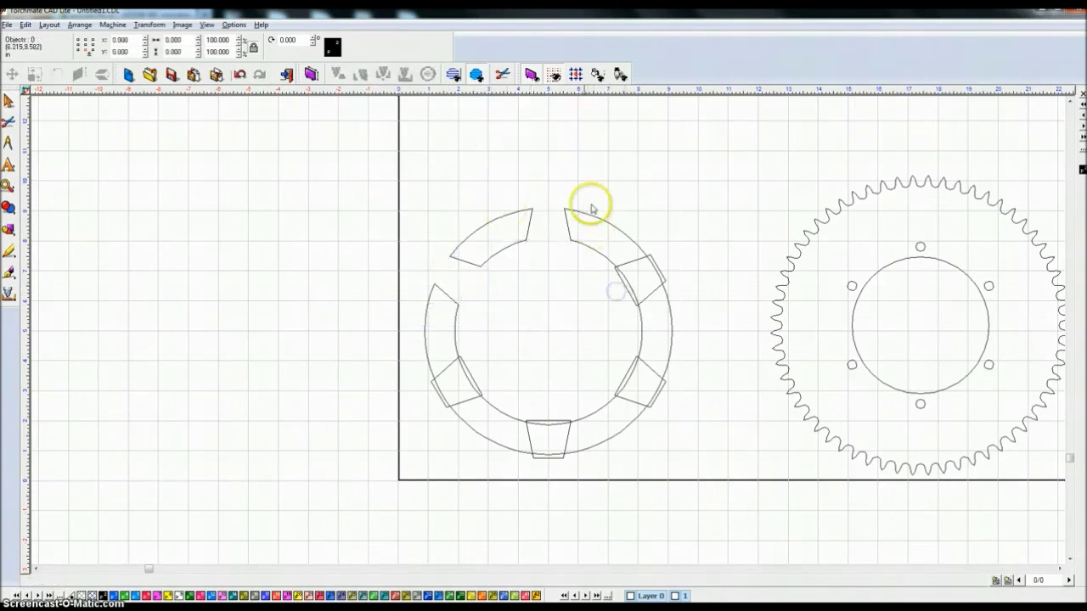
pyautogui.moveTo(606, 189); pyautogui.dragTo(705, 326)
pyautogui.moveTo(699, 464); pyautogui.dragTo(581, 320)
pyautogui.press('Delete')
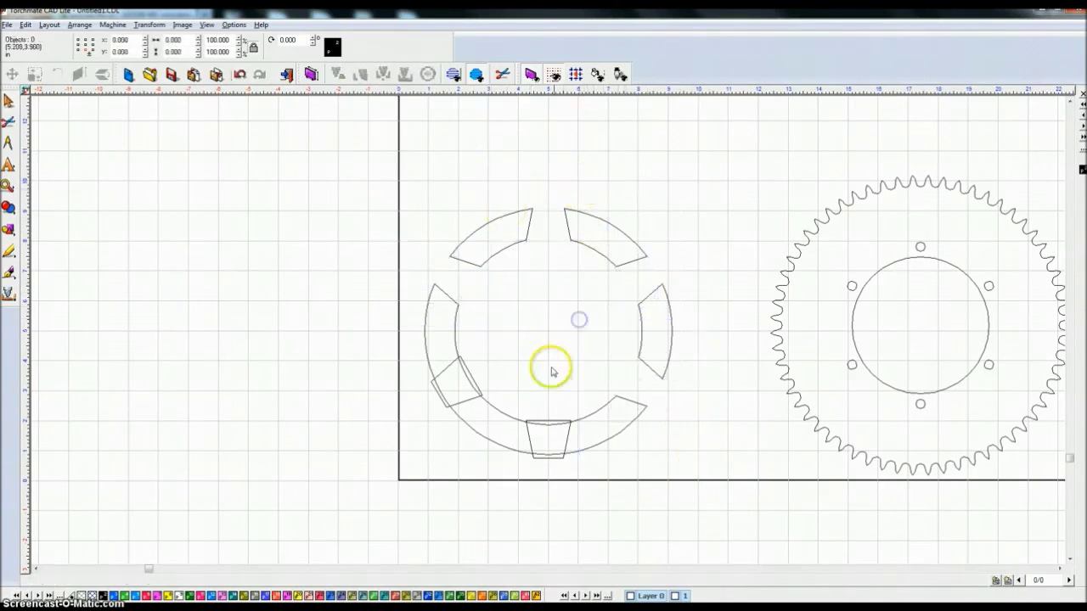
pyautogui.moveTo(517, 378); pyautogui.dragTo(594, 508)
pyautogui.moveTo(390, 342); pyautogui.dragTo(524, 445)
pyautogui.press('Delete')
# Move the toothed outline with its bore and bolt holes to X 0, Y 0 around the windows, and deselect it.
pyautogui.moveTo(712, 139); pyautogui.dragTo(1065, 523)
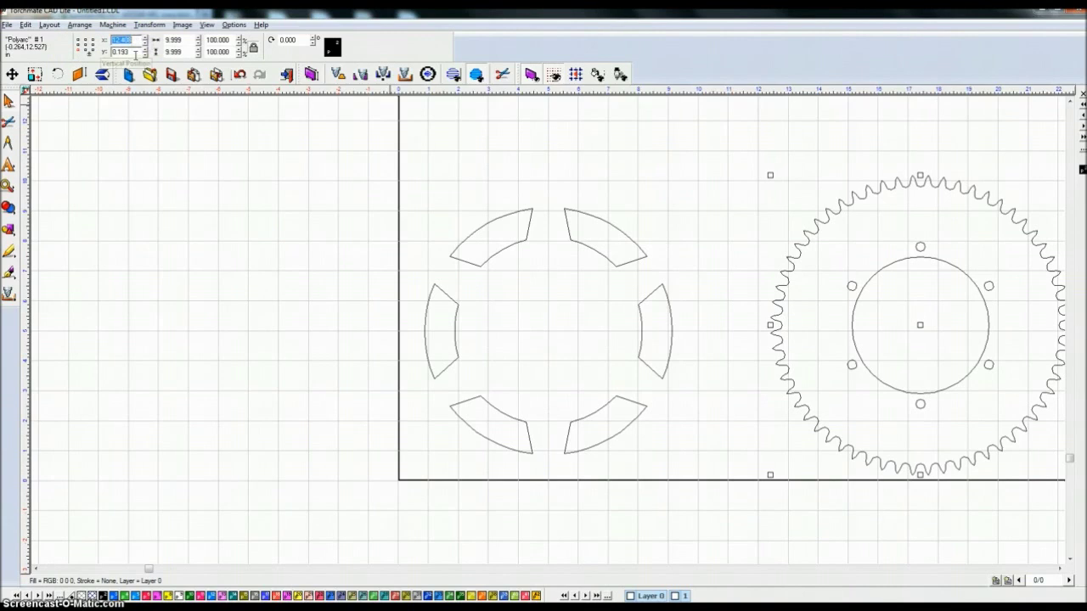
pyautogui.write('0')
pyautogui.press('Tab')
pyautogui.write('0')
pyautogui.press('Return')
pyautogui.click(837, 284)
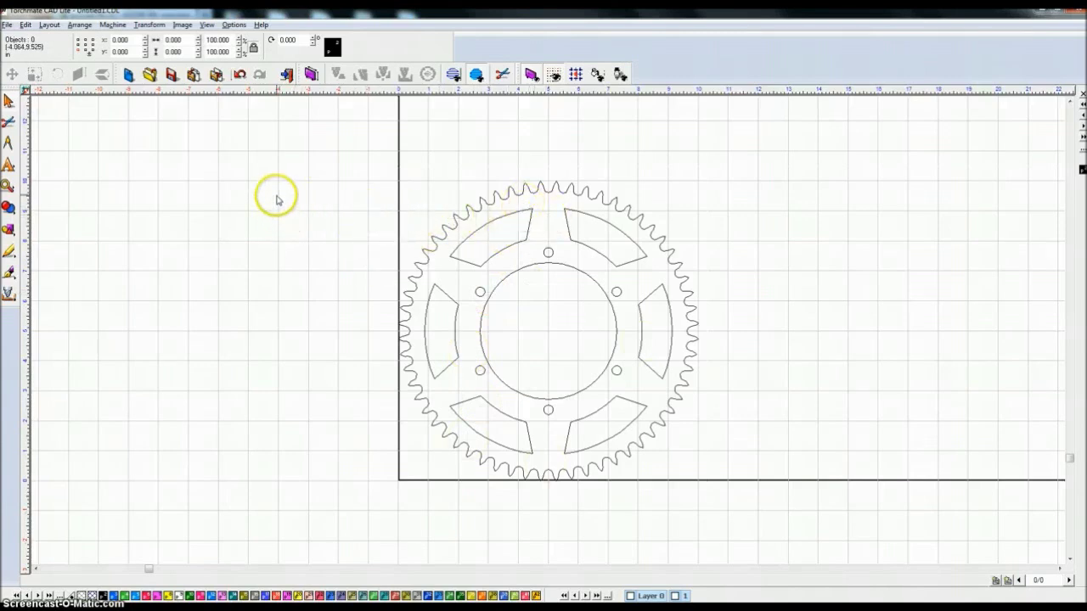
# Round the corners of all six window shapes.
pyautogui.moveTo(277, 196); pyautogui.dragTo(778, 457)
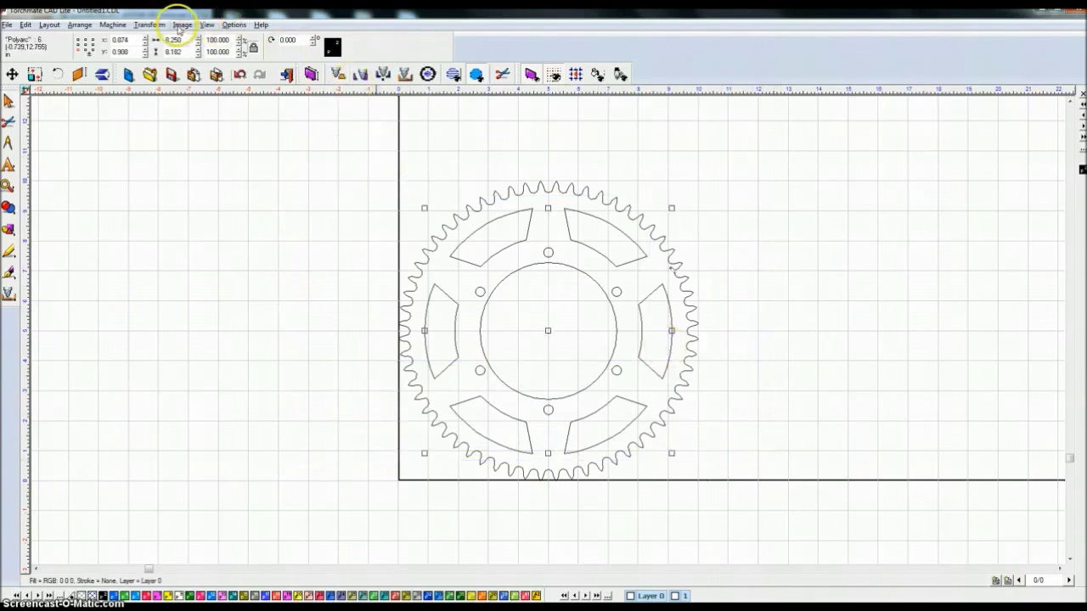
pyautogui.click(150, 25)
pyautogui.click(162, 51)
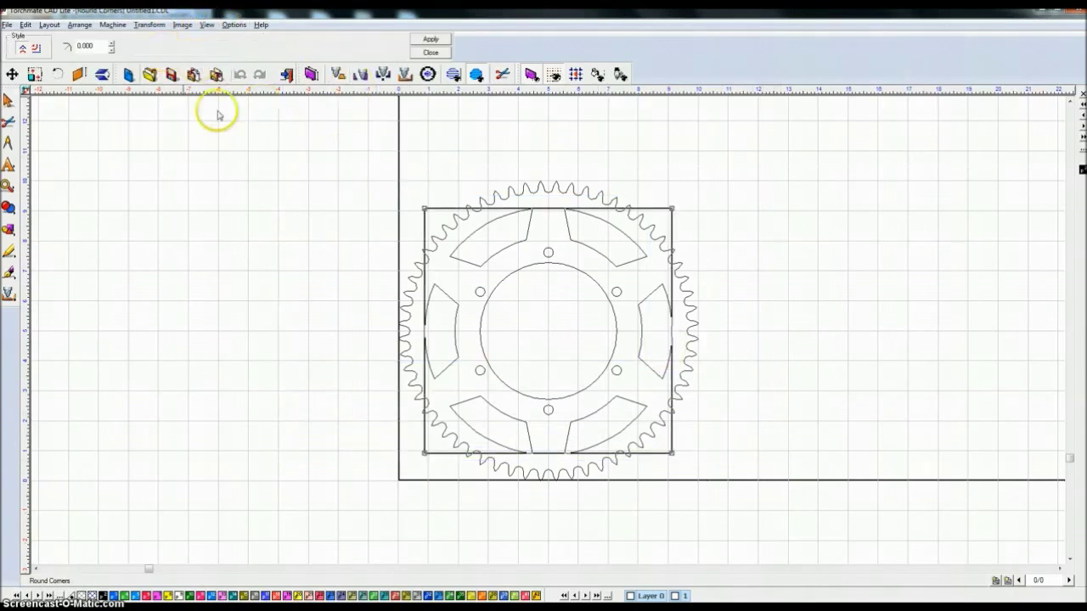
pyautogui.click(111, 44)
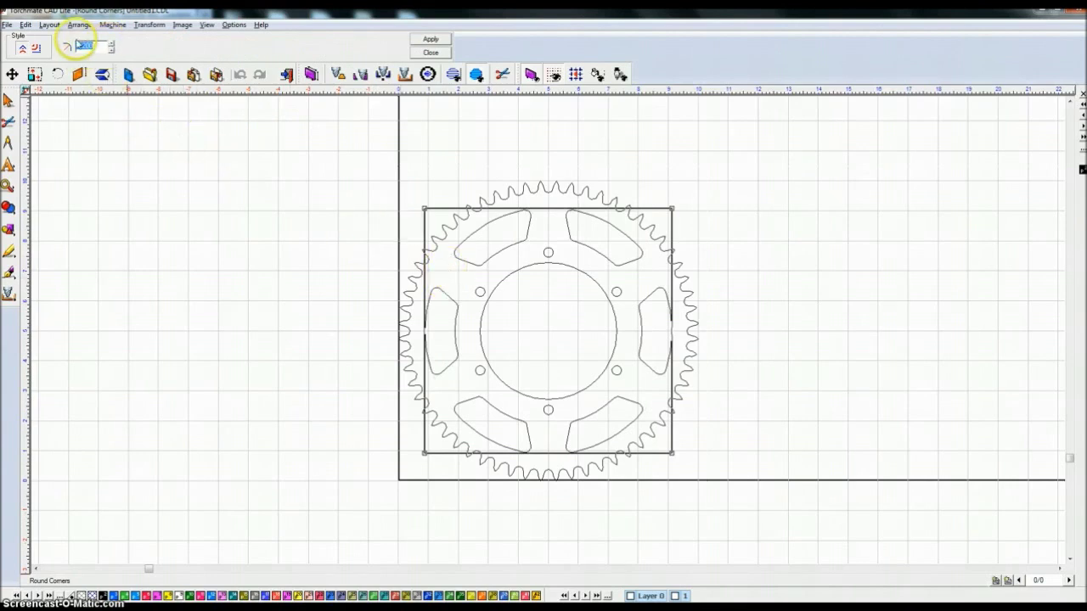
pyautogui.click(433, 51)
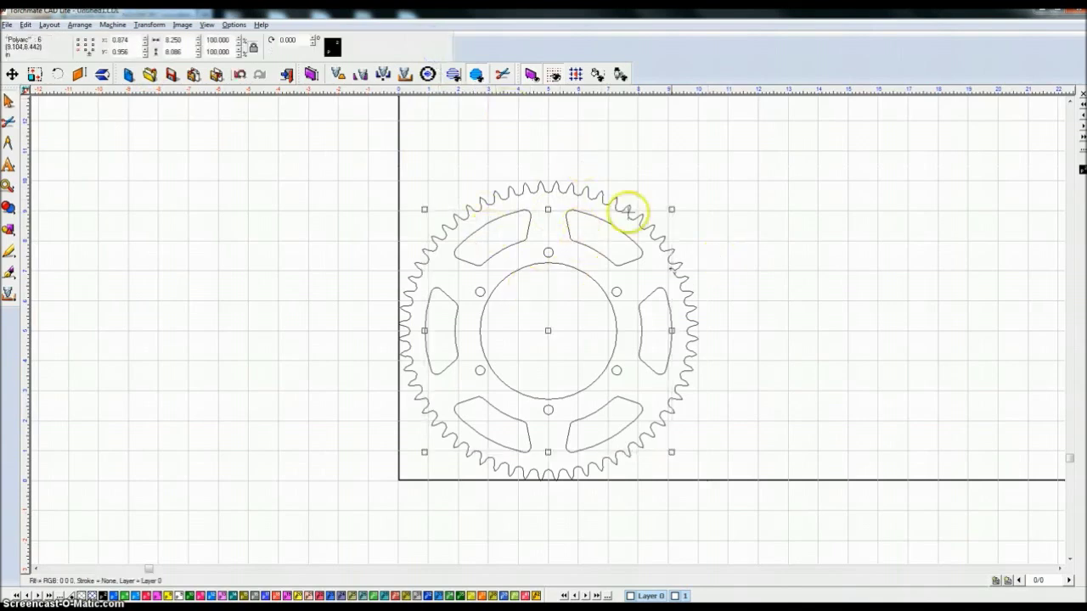
# Check the sprocket in filled display, and XOR-weld the toothed outline with the six rounded windows into one shape.
pyautogui.moveTo(752, 318); pyautogui.dragTo(757, 340)
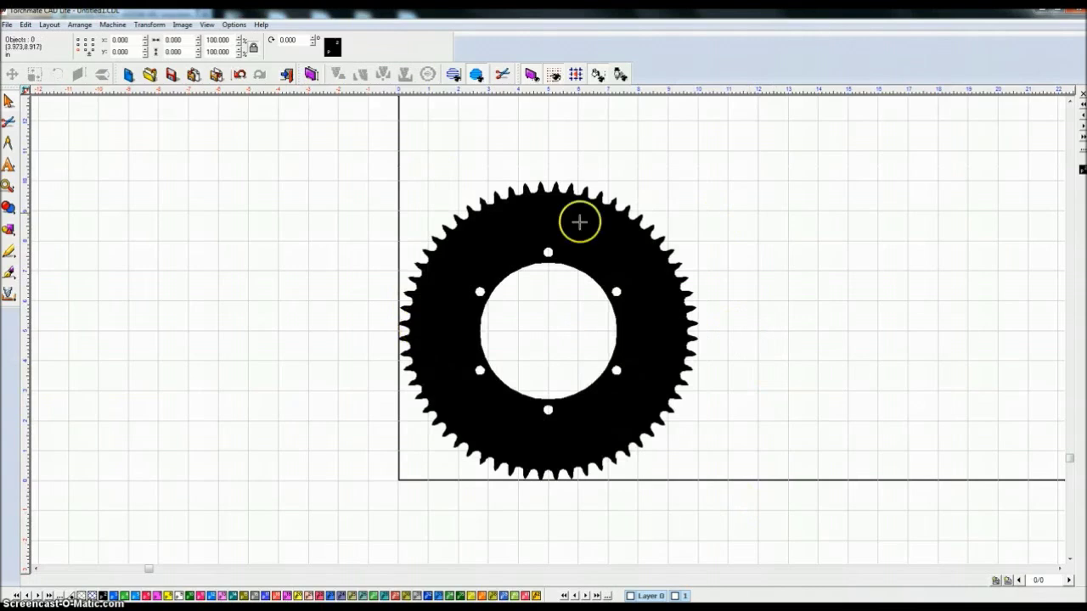
pyautogui.press('F5')
pyautogui.moveTo(279, 124); pyautogui.dragTo(870, 520)
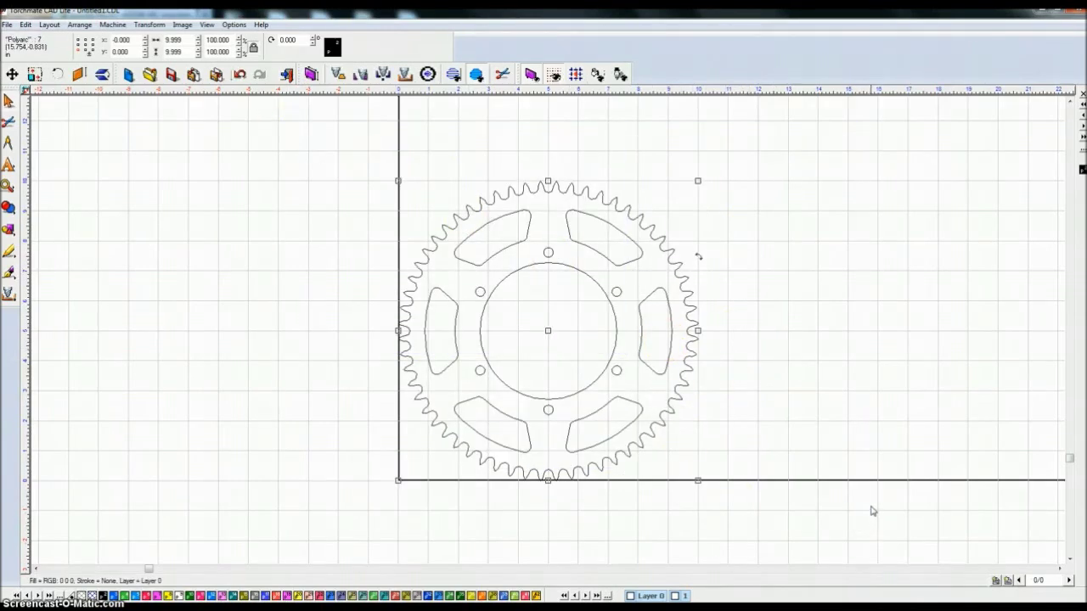
pyautogui.hotkey('ctrl', 'w')
pyautogui.click(592, 339)
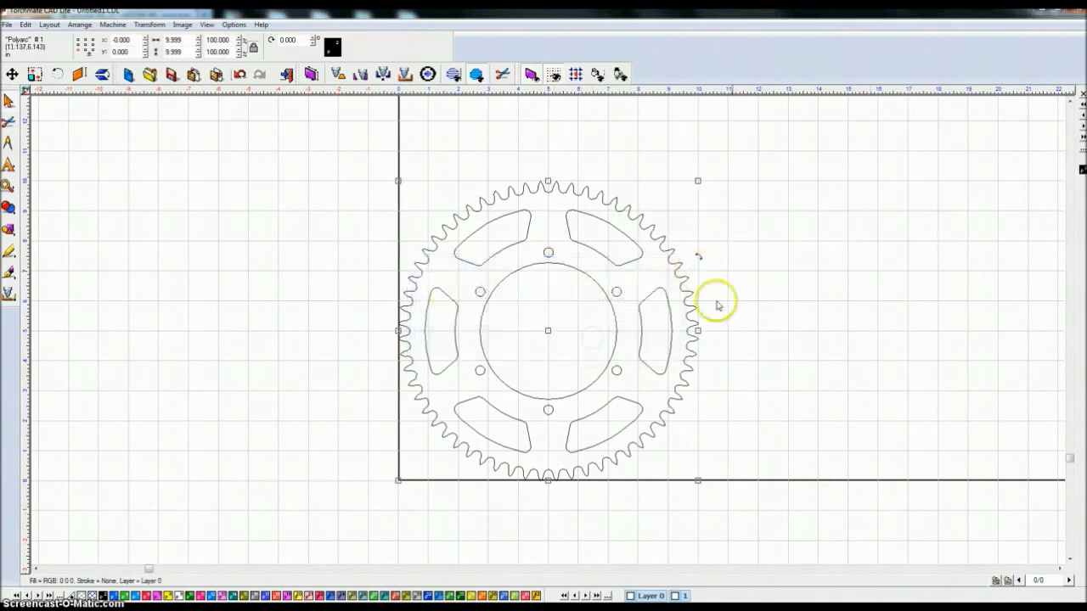
pyautogui.click(9, 209)
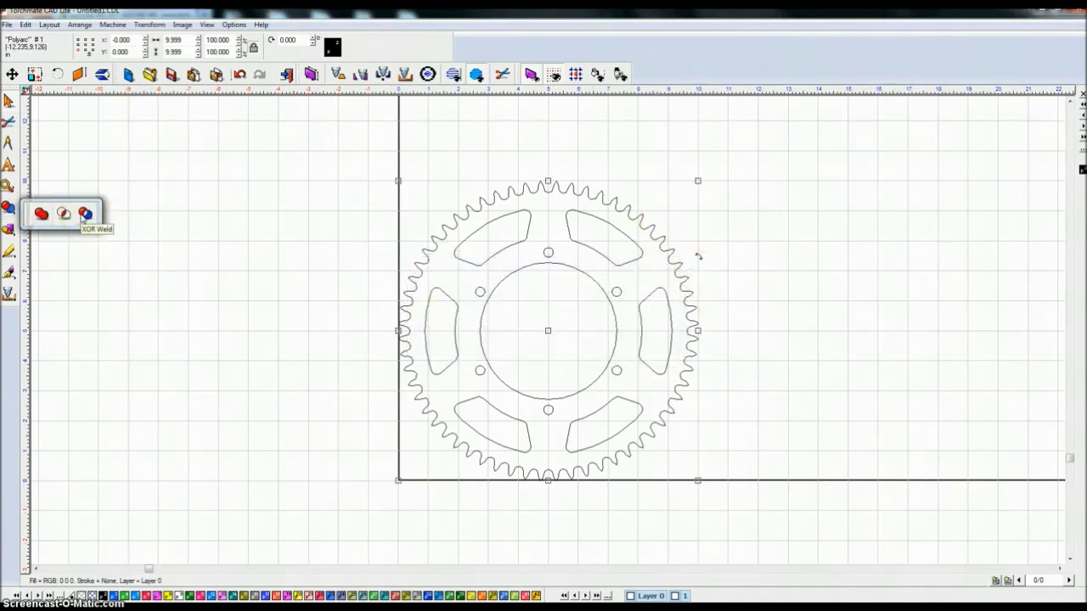
pyautogui.click(248, 186)
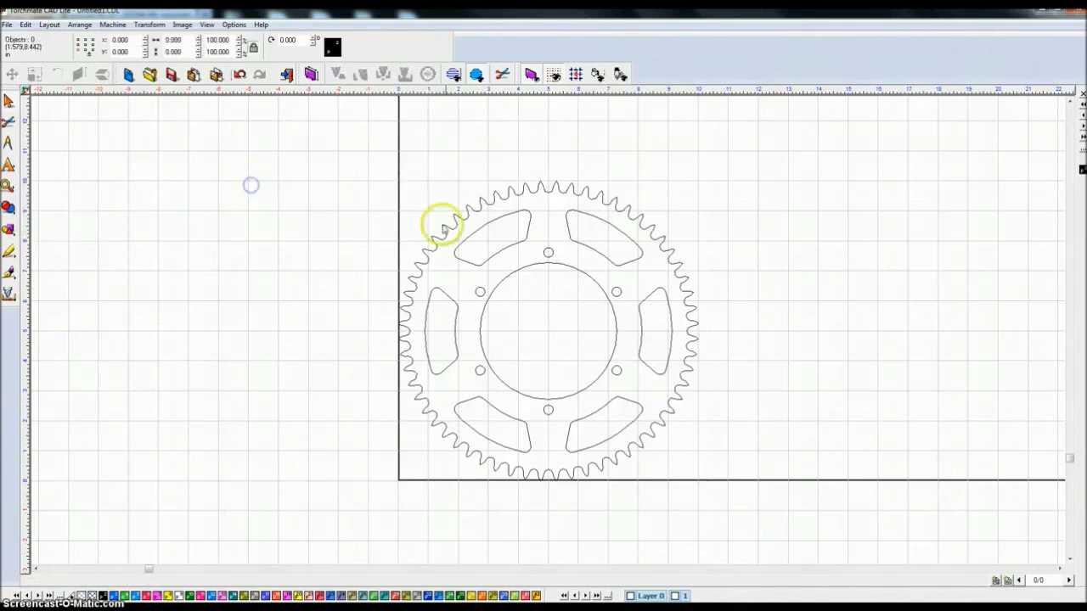
# Inspect the complete sprocket and its window cutouts up close in filled display.
pyautogui.click(478, 262)
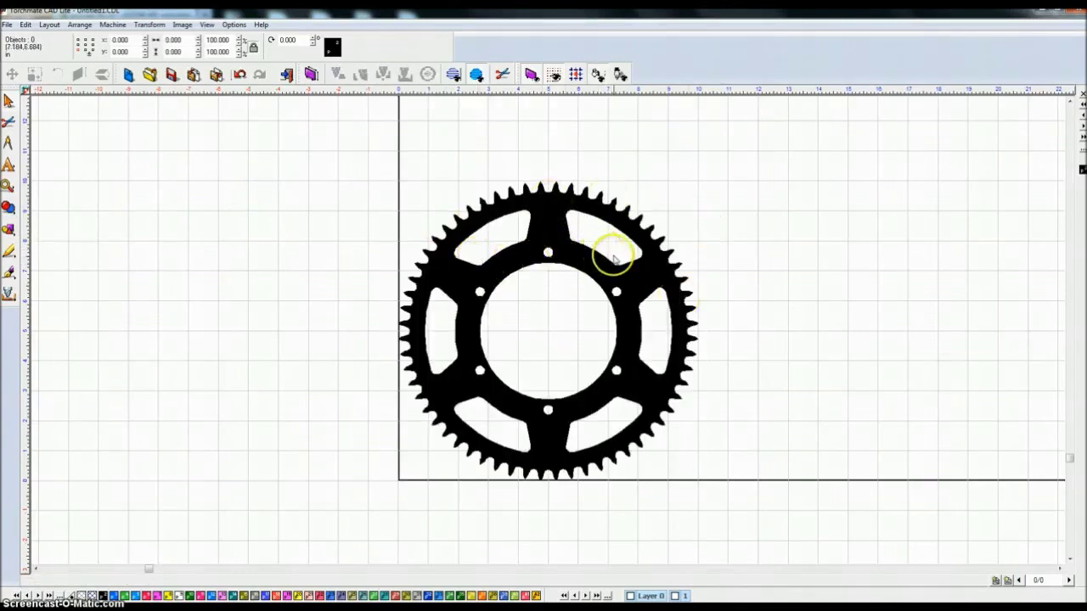
pyautogui.moveTo(314, 150); pyautogui.dragTo(806, 530)
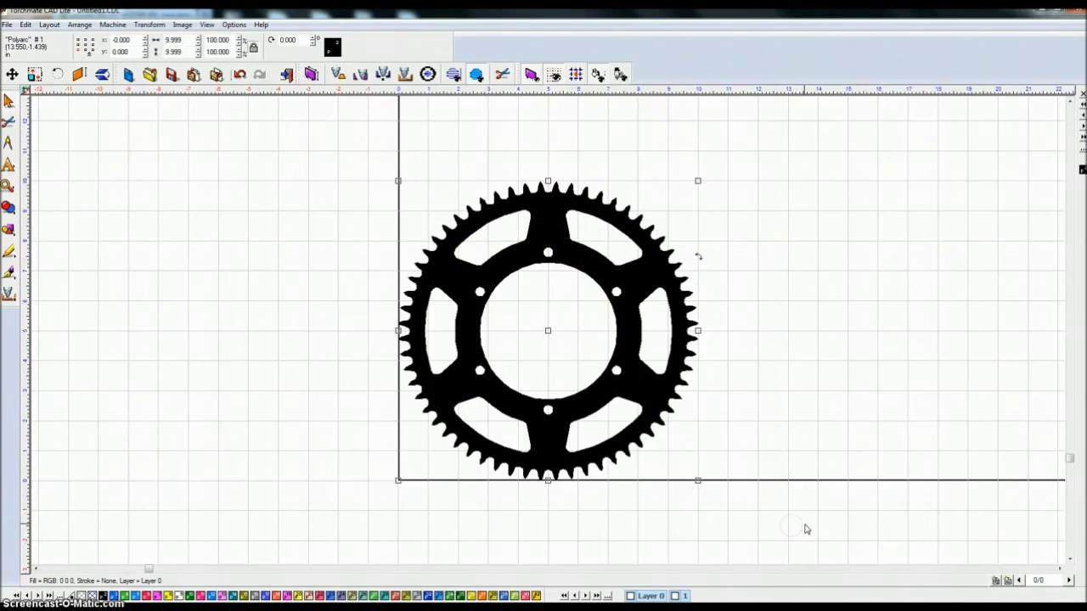
pyautogui.scroll(1, 806, 529)
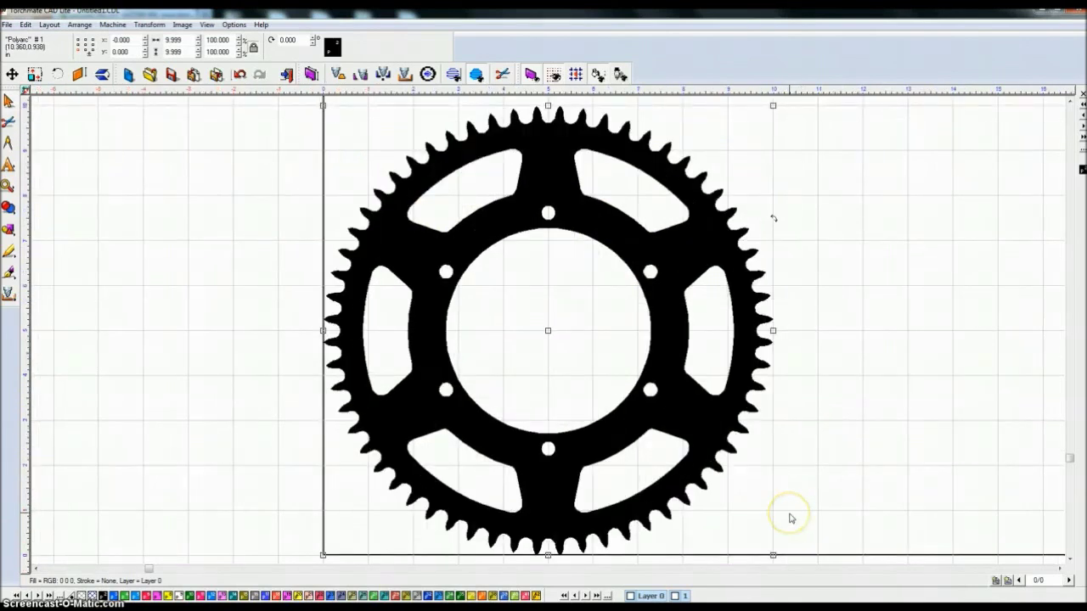